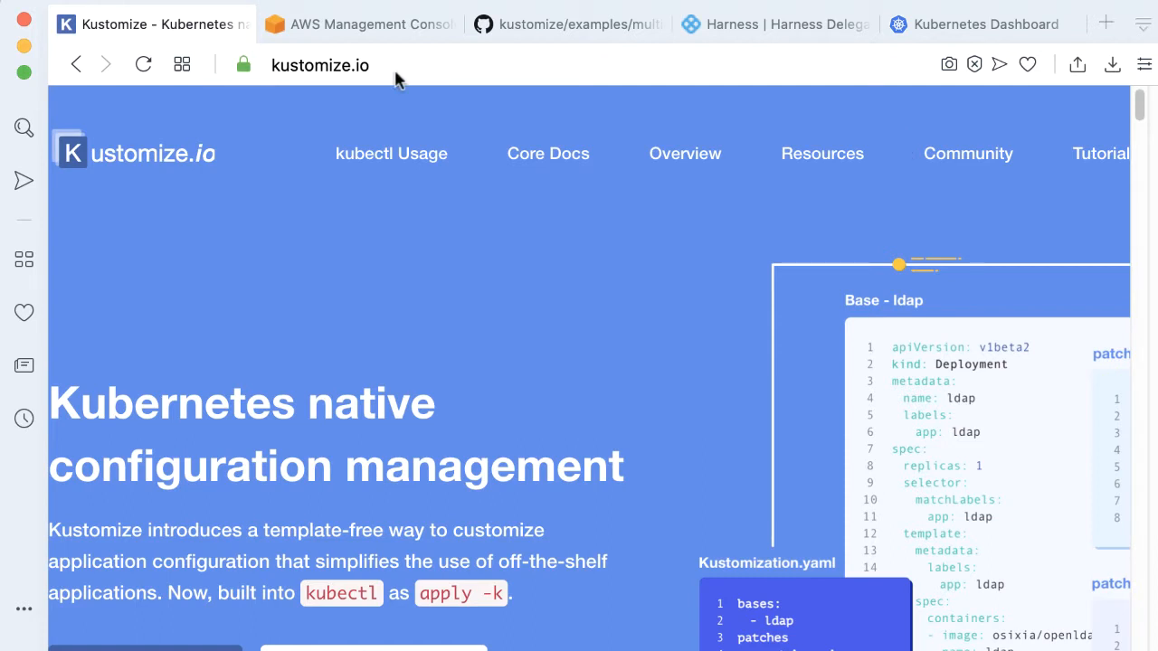
Open the Kustomize-me cluster's details in the Amazon EKS console
{"action": "left_click", "coordinate": [371, 30]}
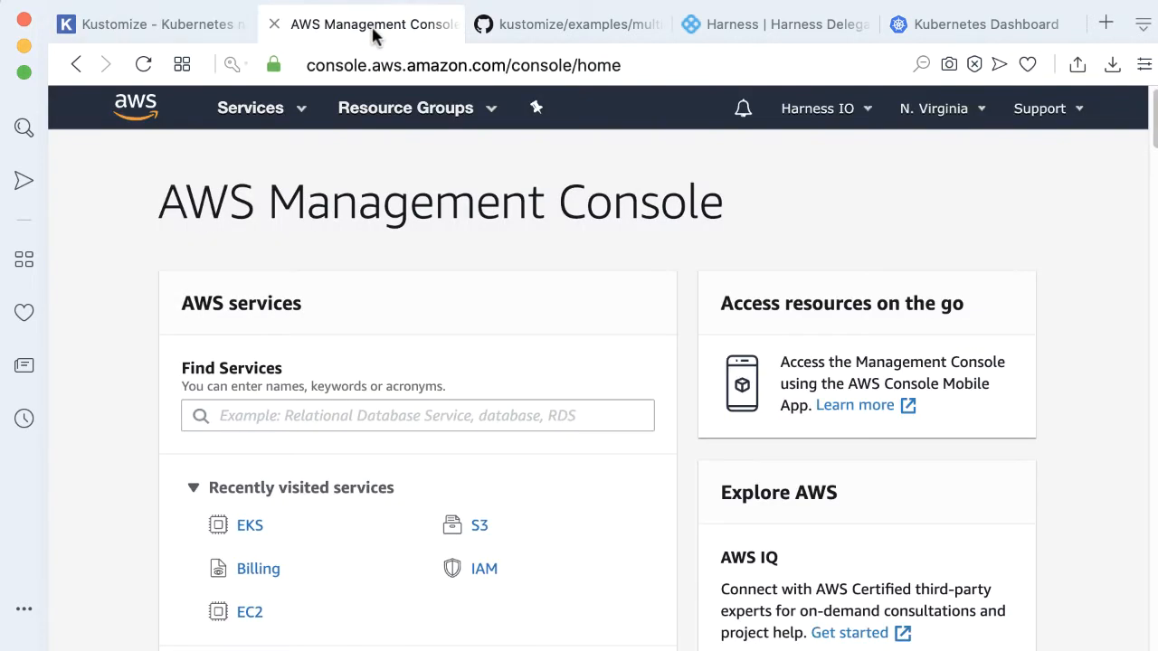
{"action": "left_click", "coordinate": [250, 529]}
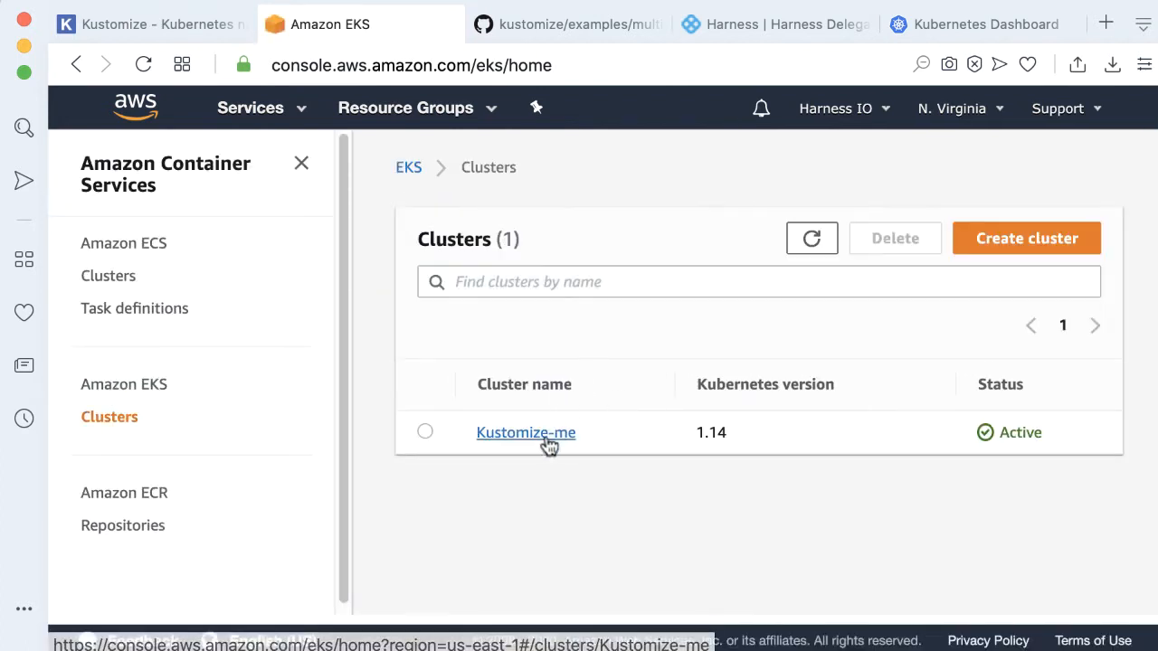
{"action": "left_click", "coordinate": [546, 435]}
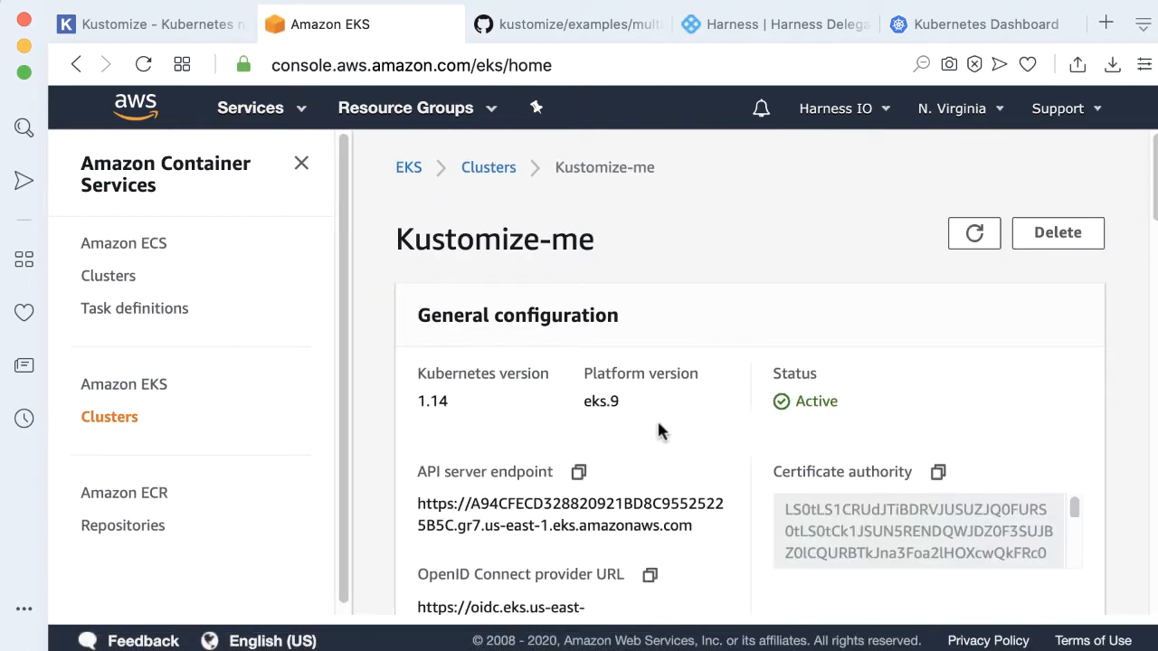
{"action": "scroll", "coordinate": [790, 346], "scroll_direction": "down", "scroll_amount": 4}
{"action": "scroll", "coordinate": [790, 346], "scroll_direction": "up", "scroll_amount": 3}
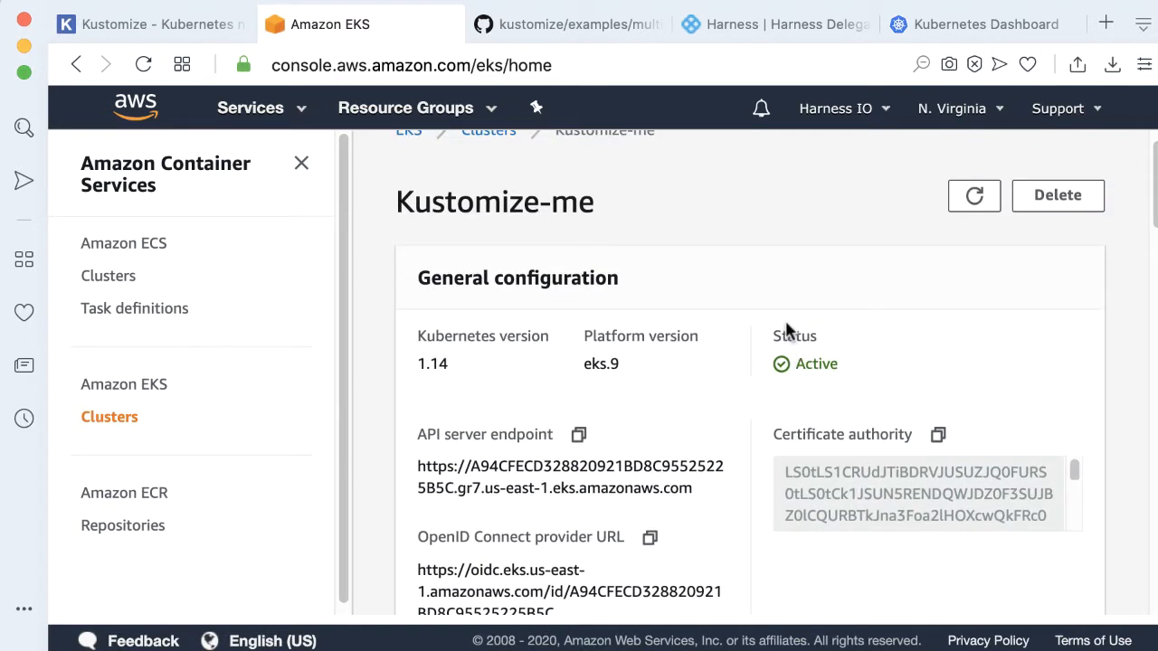
{"action": "scroll", "coordinate": [785, 331], "scroll_direction": "up", "scroll_amount": 1}
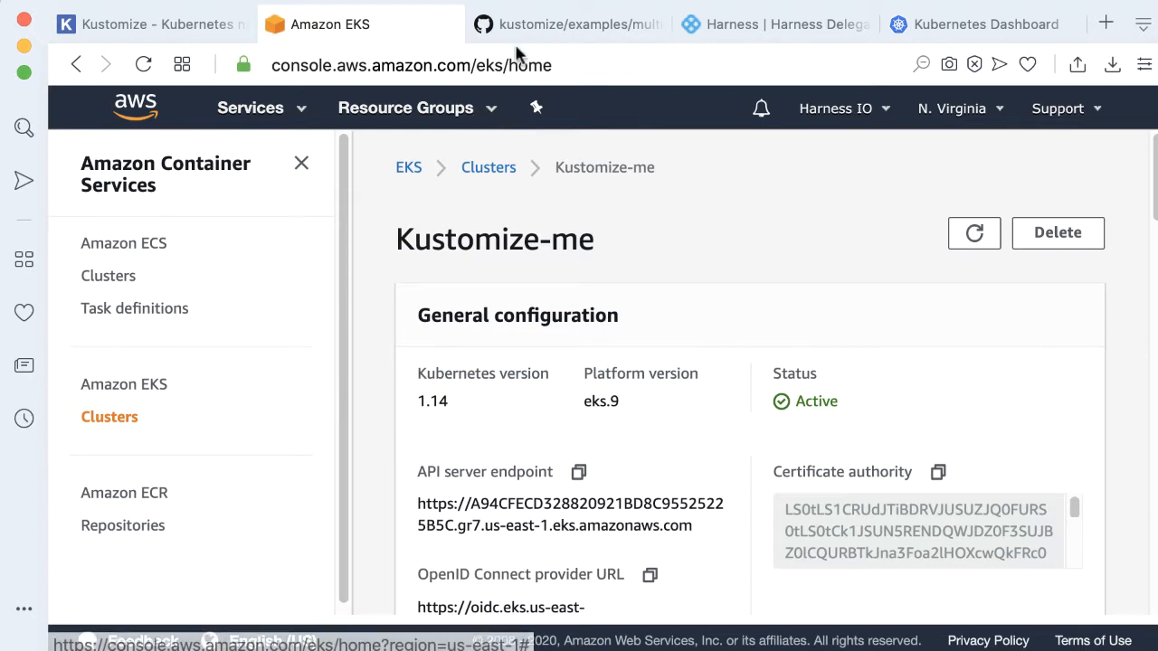
Examine the kustomize multibases example on GitHub and the kustomize-nttaho-0 delegate's details in Harness
{"action": "left_click", "coordinate": [548, 30]}
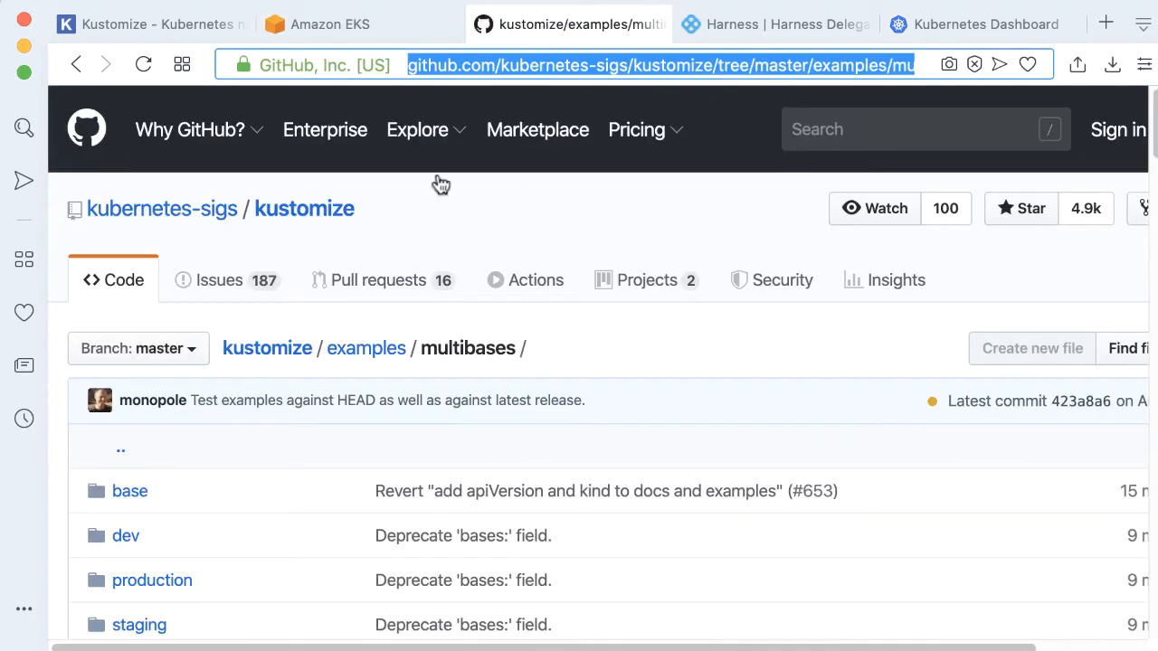
{"action": "scroll", "coordinate": [550, 194], "scroll_direction": "down", "scroll_amount": 3}
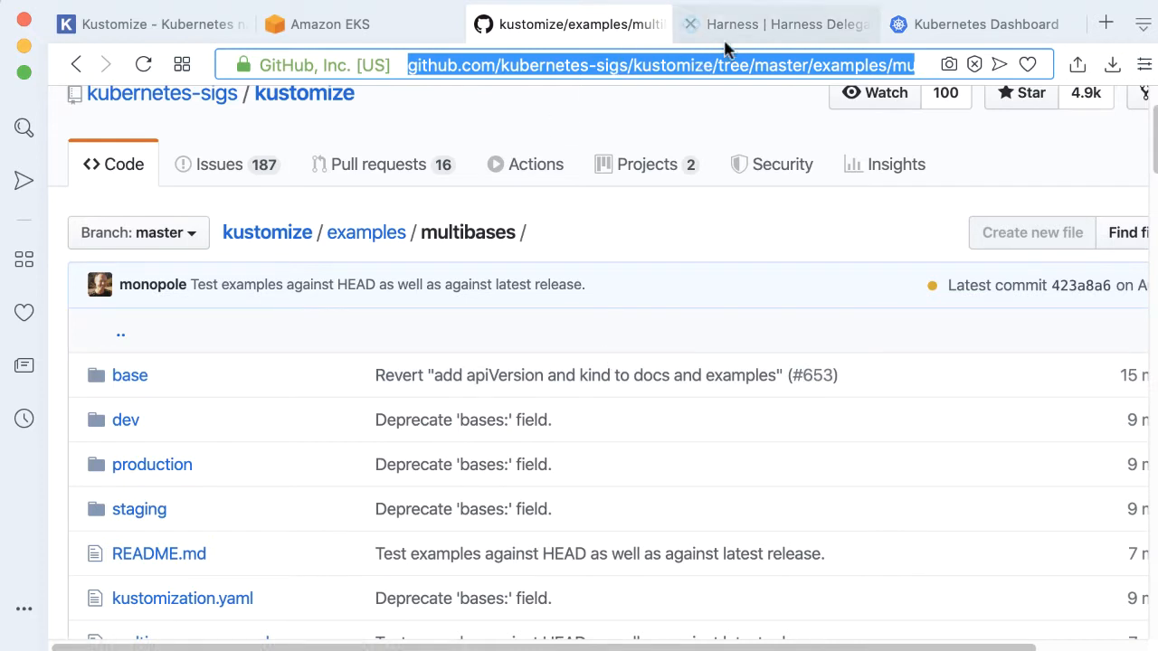
{"action": "left_click", "coordinate": [697, 25]}
{"action": "scroll", "coordinate": [730, 426], "scroll_direction": "down", "scroll_amount": 1}
{"action": "scroll", "coordinate": [732, 420], "scroll_direction": "down", "scroll_amount": 3}
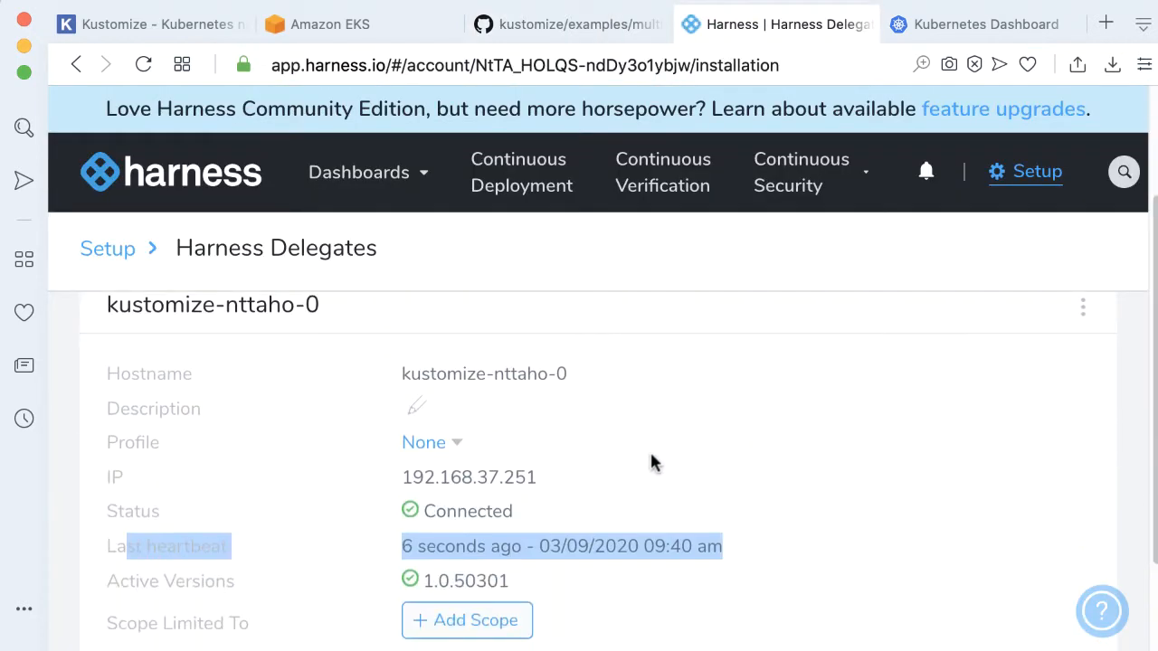
{"action": "scroll", "coordinate": [636, 444], "scroll_direction": "down", "scroll_amount": 3}
{"action": "scroll", "coordinate": [643, 444], "scroll_direction": "up", "scroll_amount": 6}
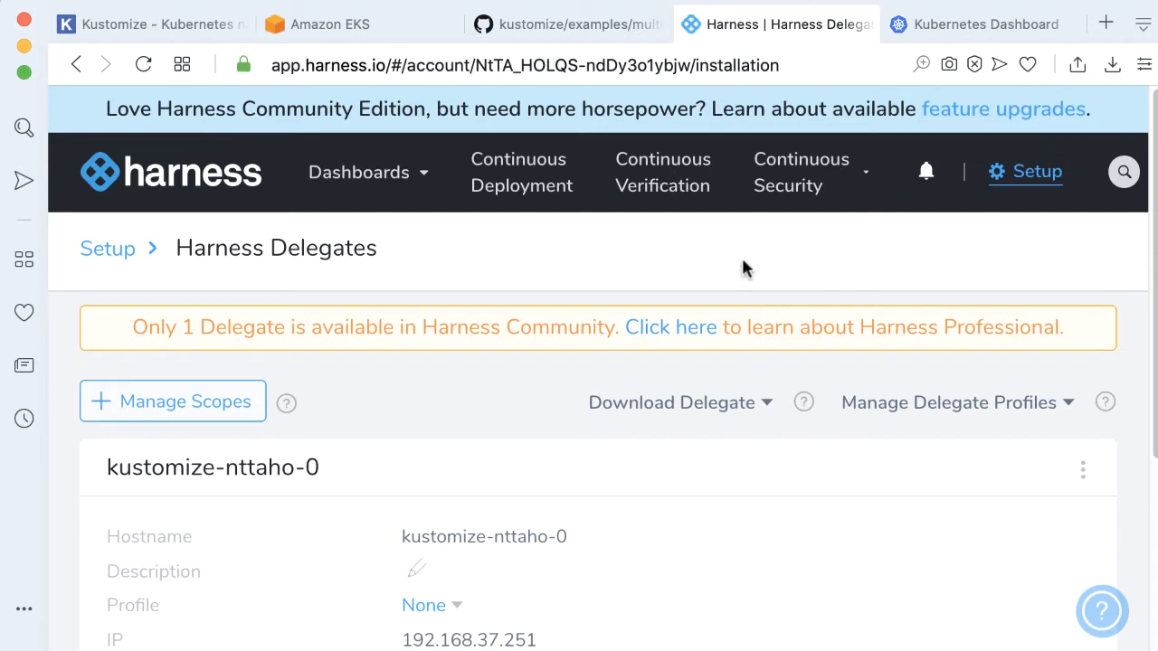
{"action": "scroll", "coordinate": [727, 248], "scroll_direction": "down", "scroll_amount": 2}
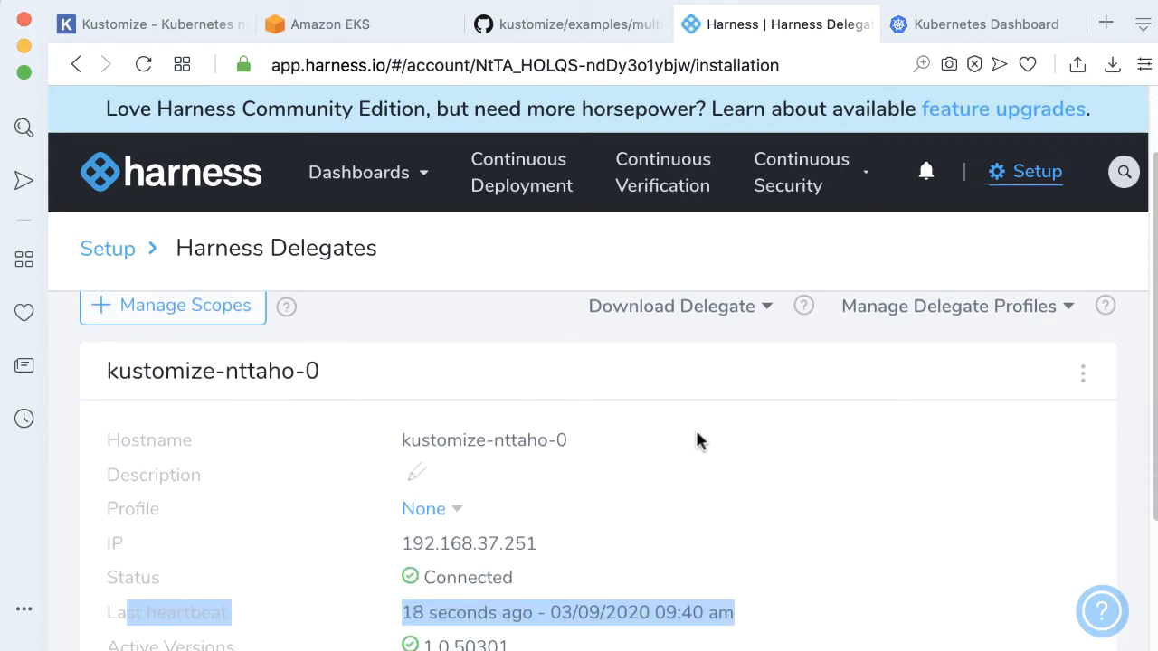
{"action": "scroll", "coordinate": [699, 431], "scroll_direction": "up", "scroll_amount": 2}
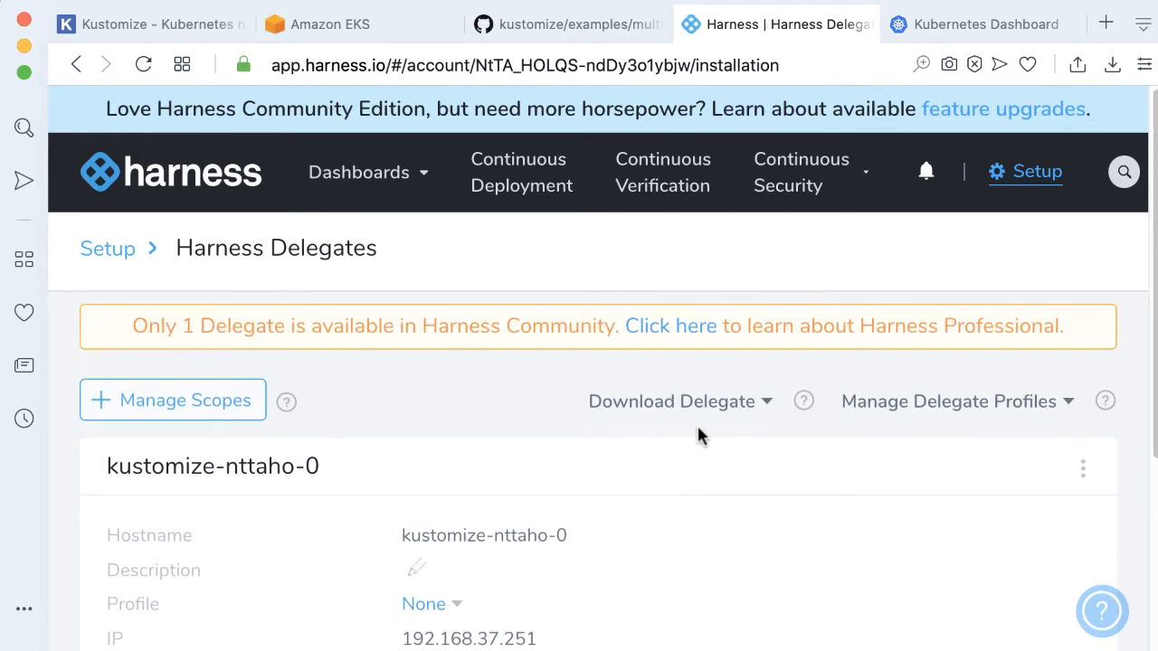
{"action": "scroll", "coordinate": [698, 431], "scroll_direction": "down", "scroll_amount": 3}
{"action": "scroll", "coordinate": [699, 435], "scroll_direction": "down", "scroll_amount": 1}
{"action": "left_click", "coordinate": [561, 25]}
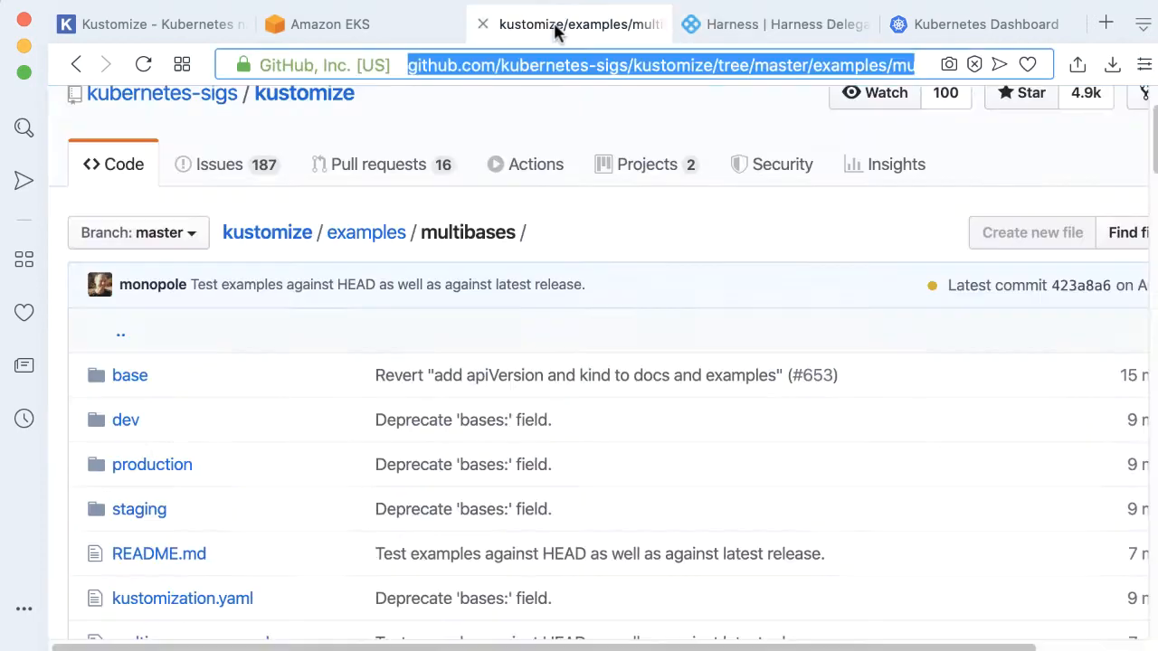
{"action": "scroll", "coordinate": [607, 444], "scroll_direction": "down", "scroll_amount": 3}
{"action": "left_click", "coordinate": [722, 32]}
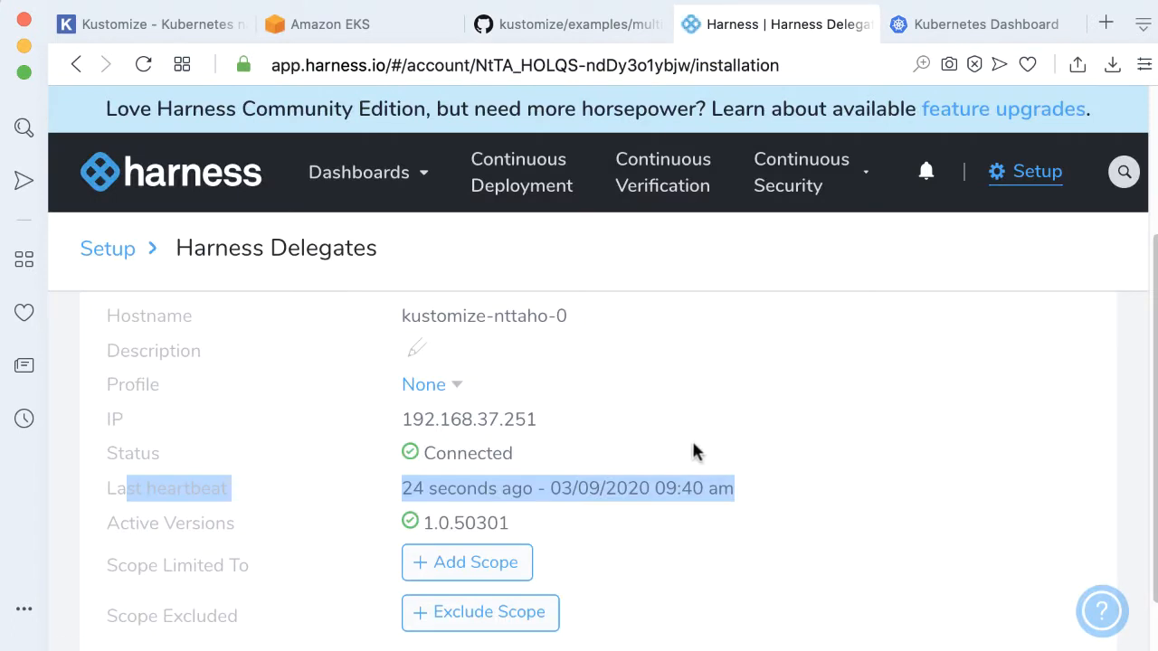
{"action": "left_click", "coordinate": [860, 433]}
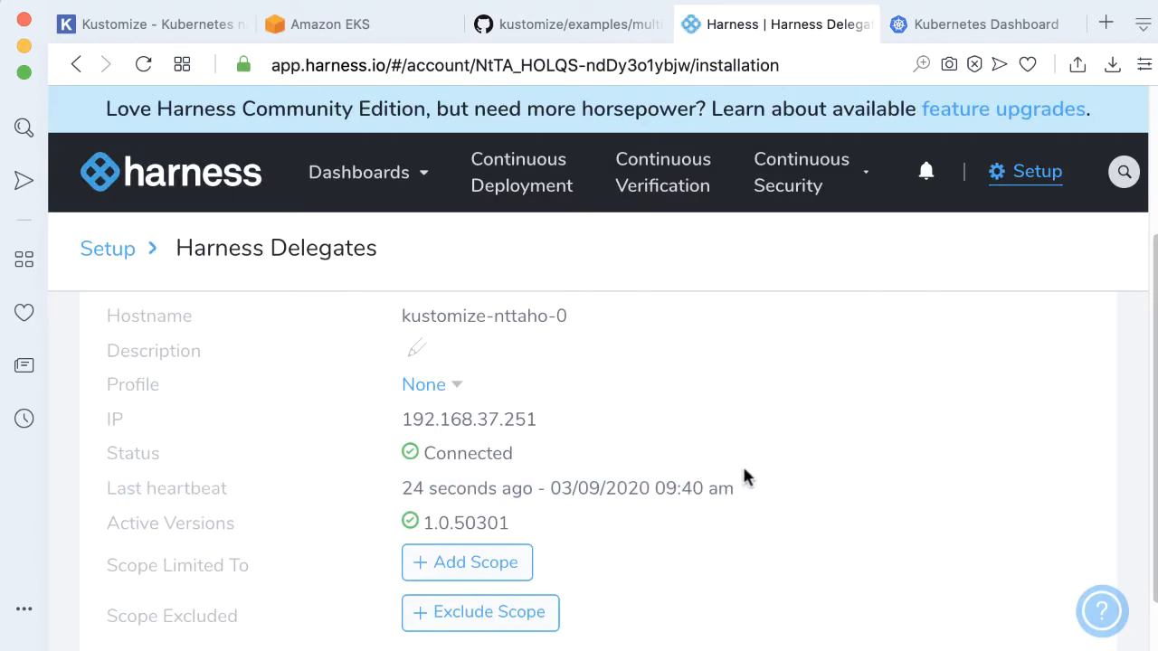
{"action": "scroll", "coordinate": [762, 477], "scroll_direction": "up", "scroll_amount": 3}
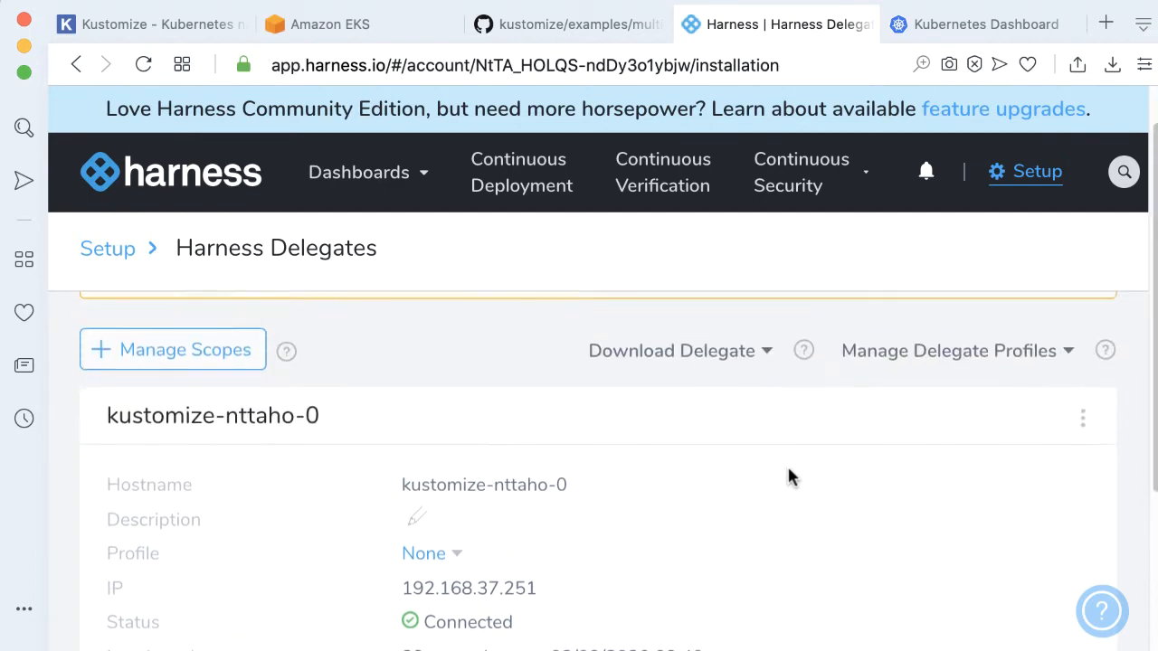
Create a new delegate profile with display name Install Git and description GITS
{"action": "left_click", "coordinate": [1059, 362]}
{"action": "left_click", "coordinate": [963, 423]}
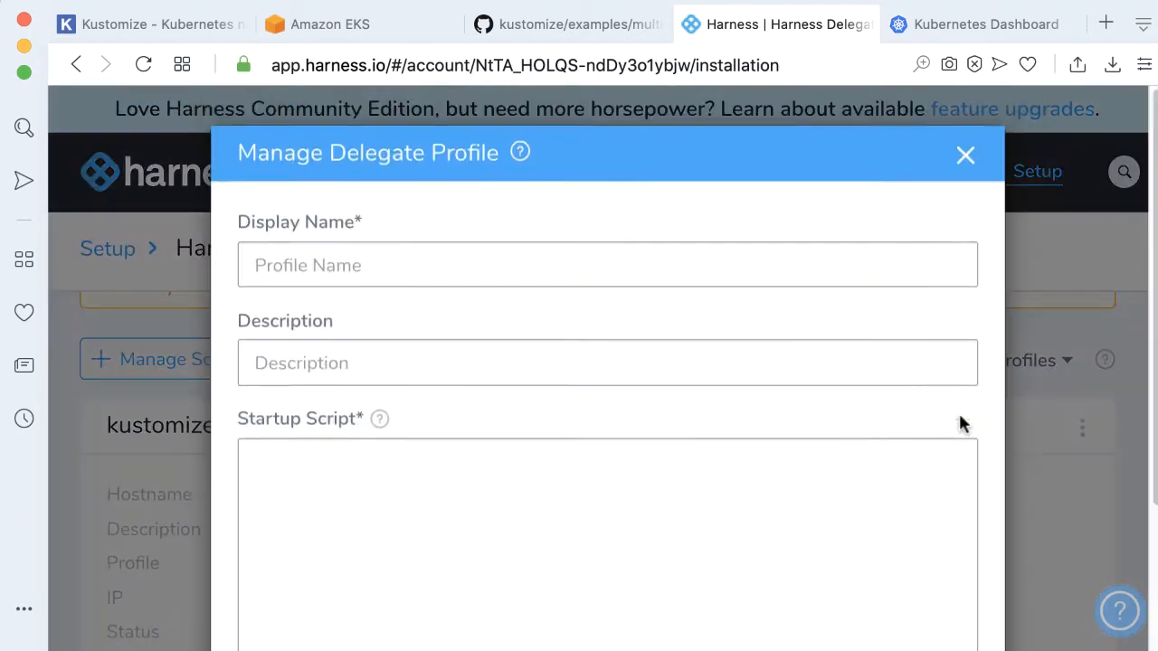
{"action": "left_click", "coordinate": [414, 269]}
{"action": "type", "text": "Install Git"}
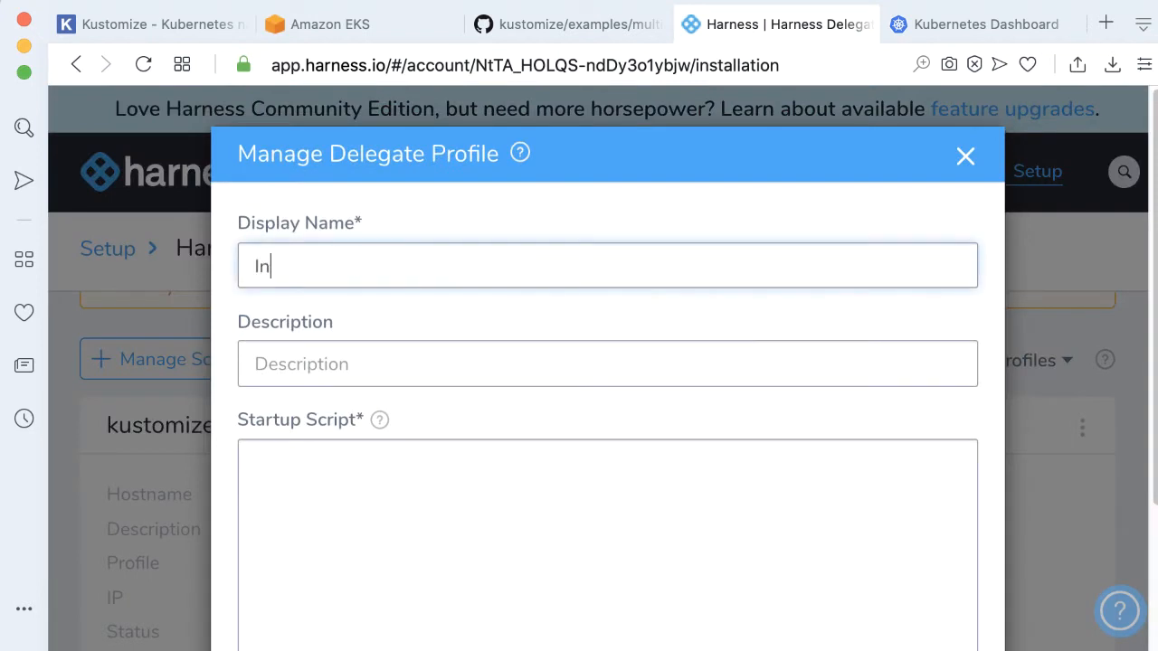
{"action": "key", "text": "Tab"}
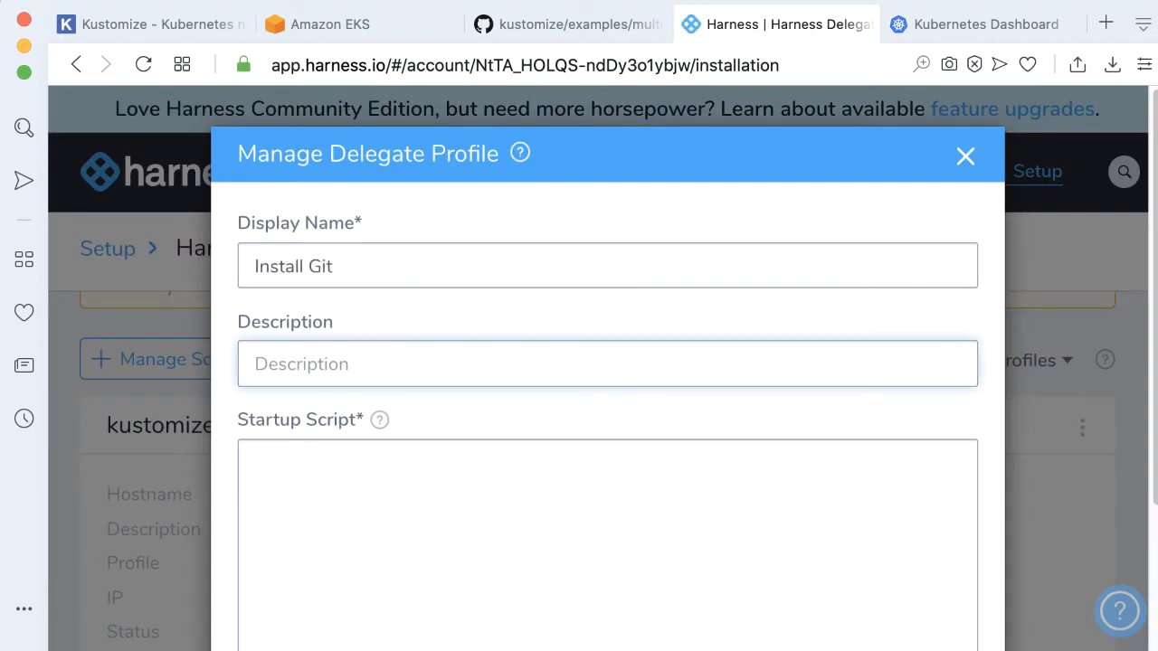
{"action": "type", "text": "GITS"}
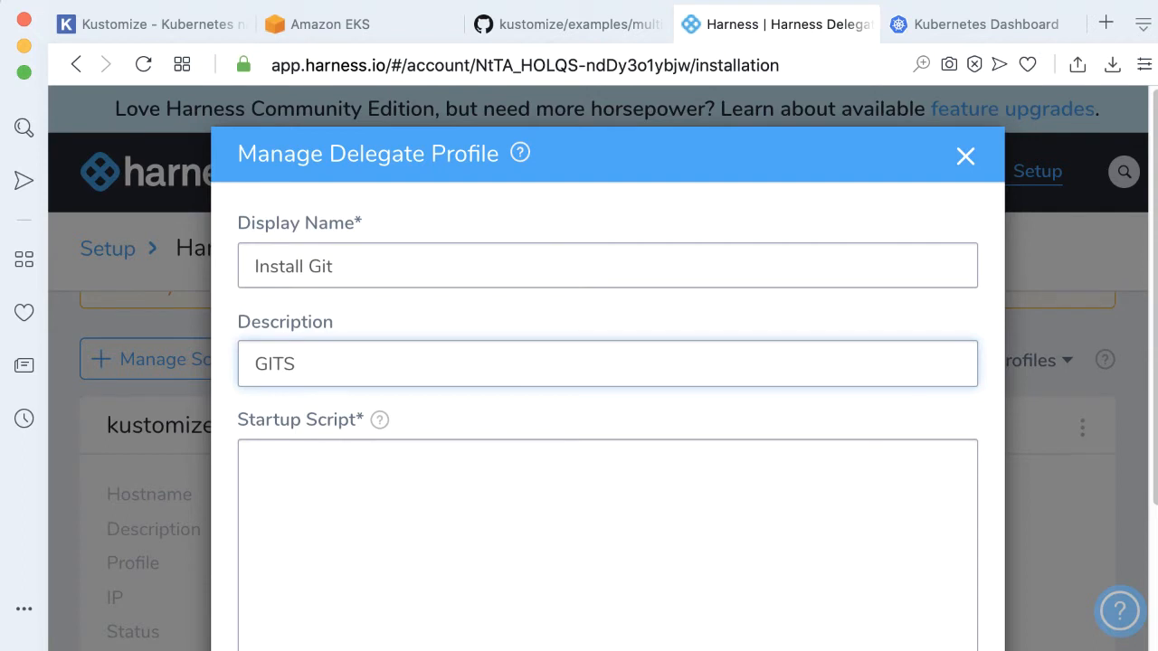
Paste the apt-get update, git install and git --version startup script into the profile and submit it
{"action": "key", "text": "super+Tab"}
{"action": "left_click", "coordinate": [445, 463]}
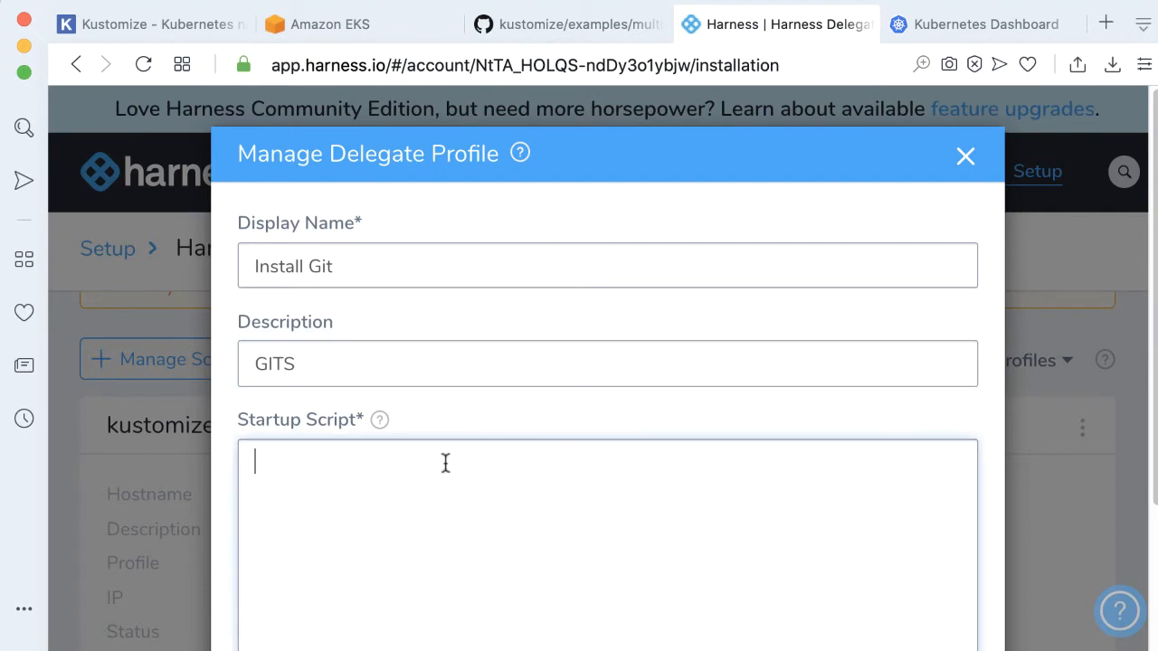
{"action": "type", "text": "apt-get update # Install Git with auto approval yes | apt-get install git # Check git install git --version"}
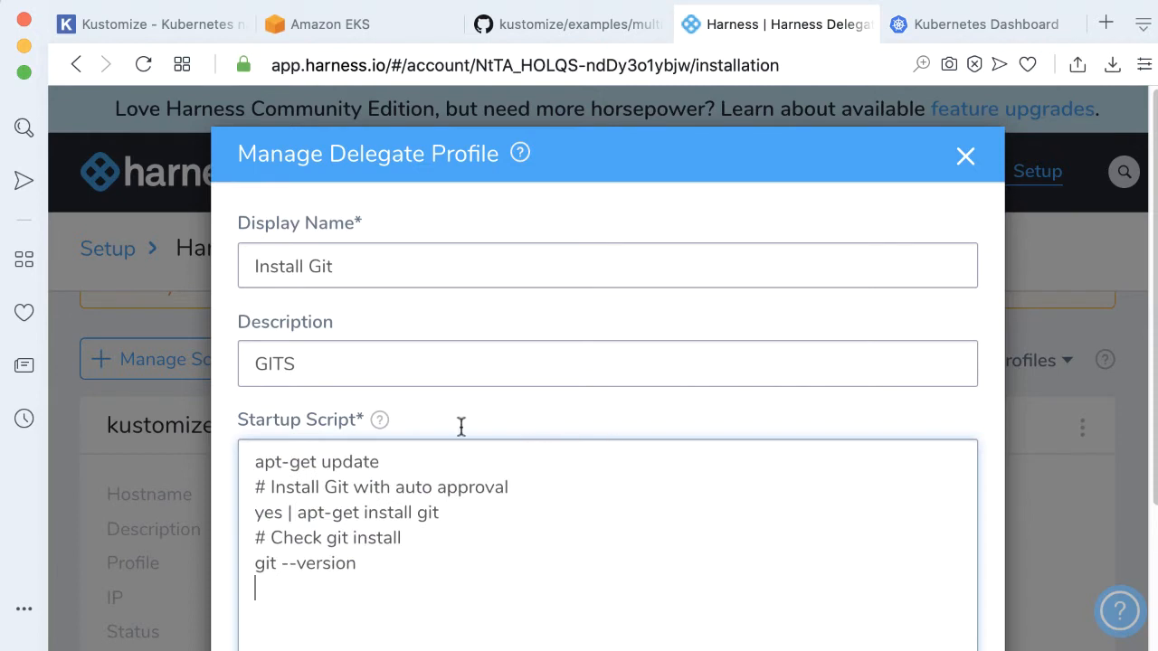
{"action": "scroll", "coordinate": [633, 427], "scroll_direction": "down", "scroll_amount": 5}
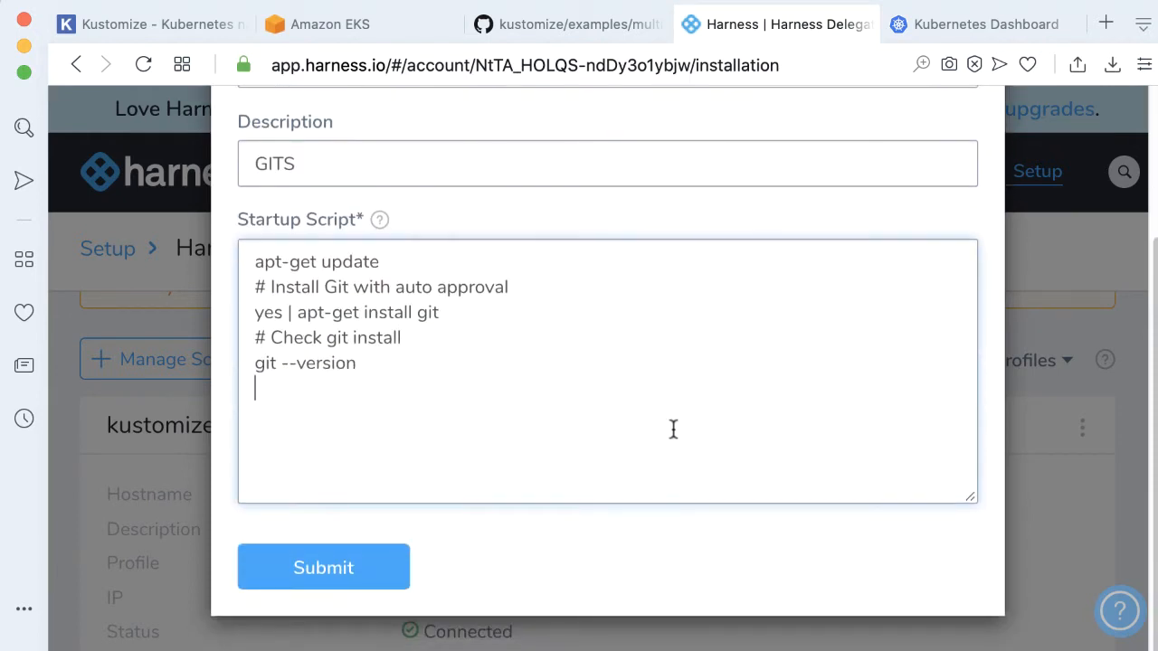
{"action": "left_click", "coordinate": [365, 567]}
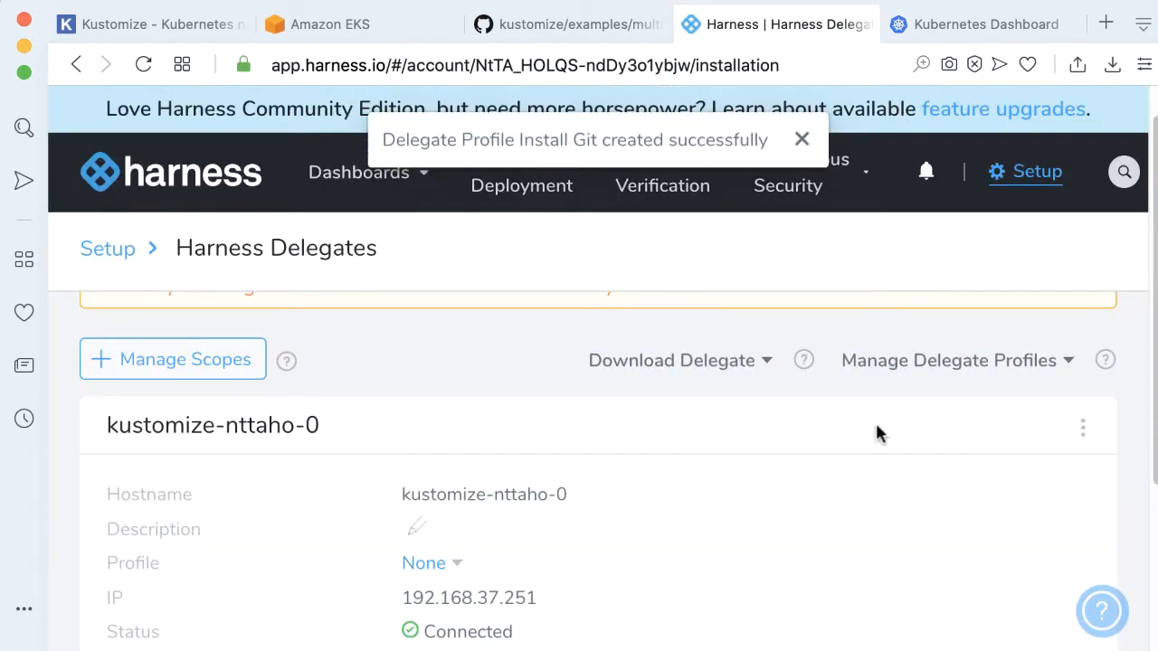
Assign the Install Git profile to the kustomize-nttaho-0 delegate and confirm the change
{"action": "scroll", "coordinate": [805, 321], "scroll_direction": "down", "scroll_amount": 2}
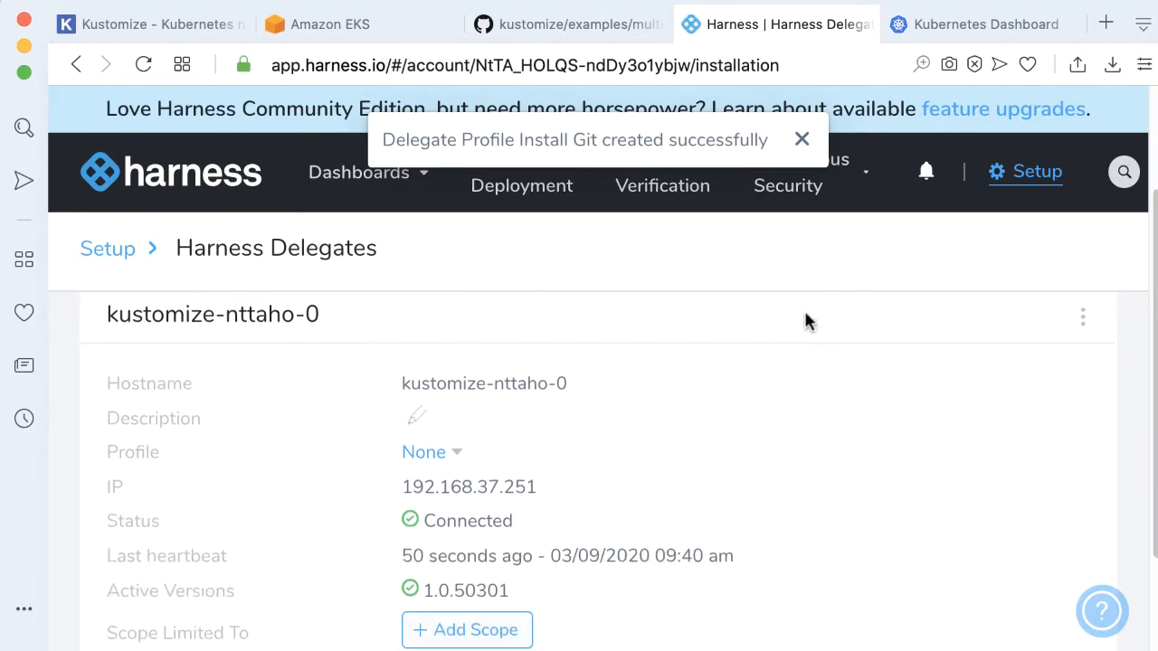
{"action": "scroll", "coordinate": [807, 322], "scroll_direction": "down", "scroll_amount": 1}
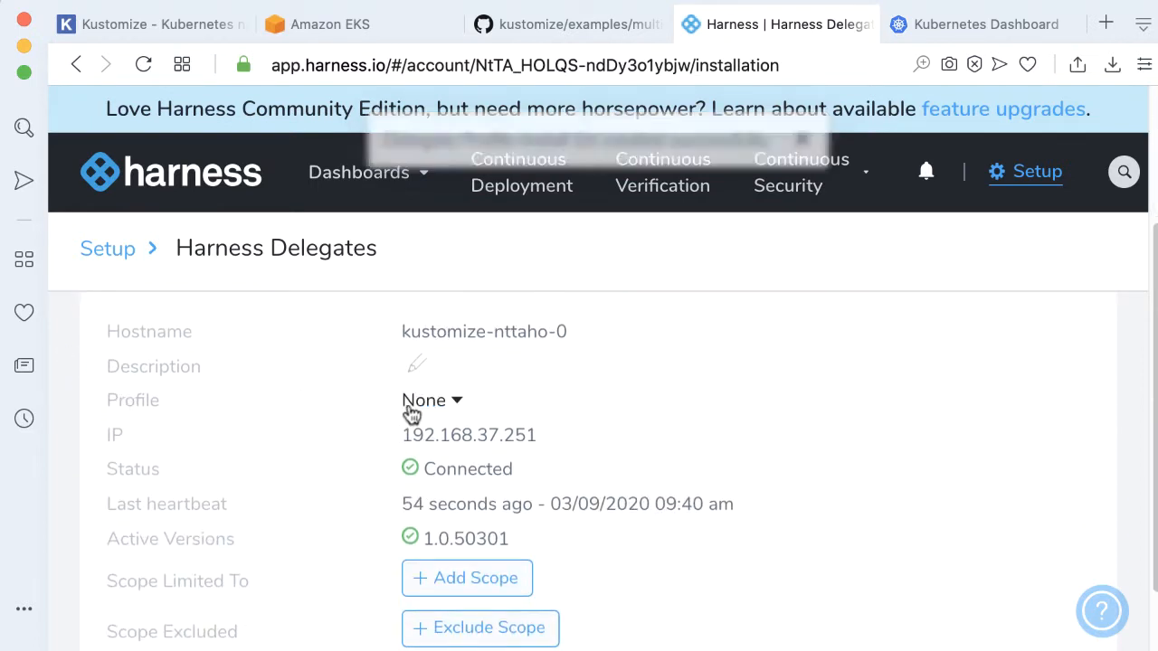
{"action": "left_click", "coordinate": [444, 406]}
{"action": "left_click", "coordinate": [474, 514]}
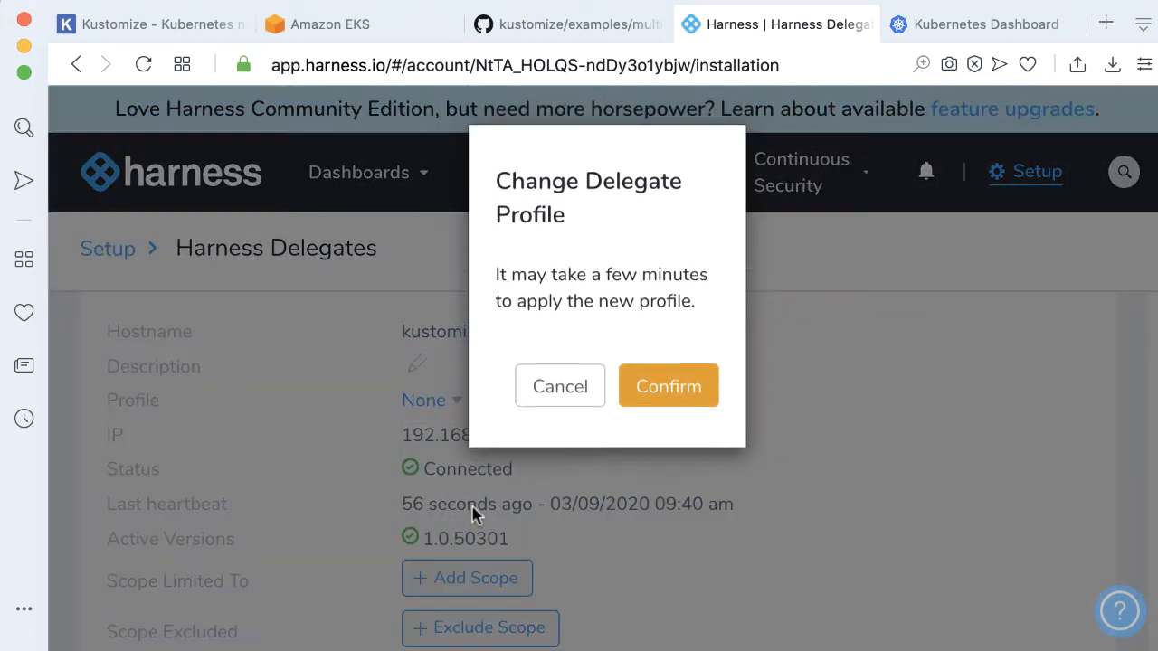
{"action": "left_click", "coordinate": [661, 406]}
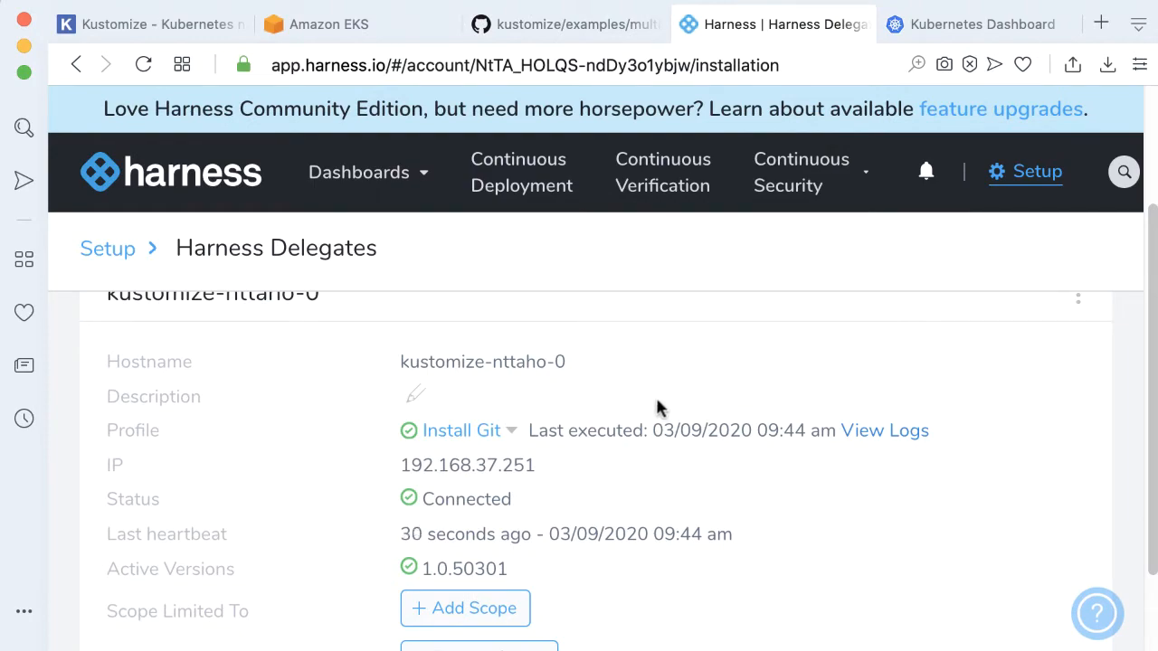
Open the delegate profile execution log and review its final lines before closing it
{"action": "left_click", "coordinate": [878, 438]}
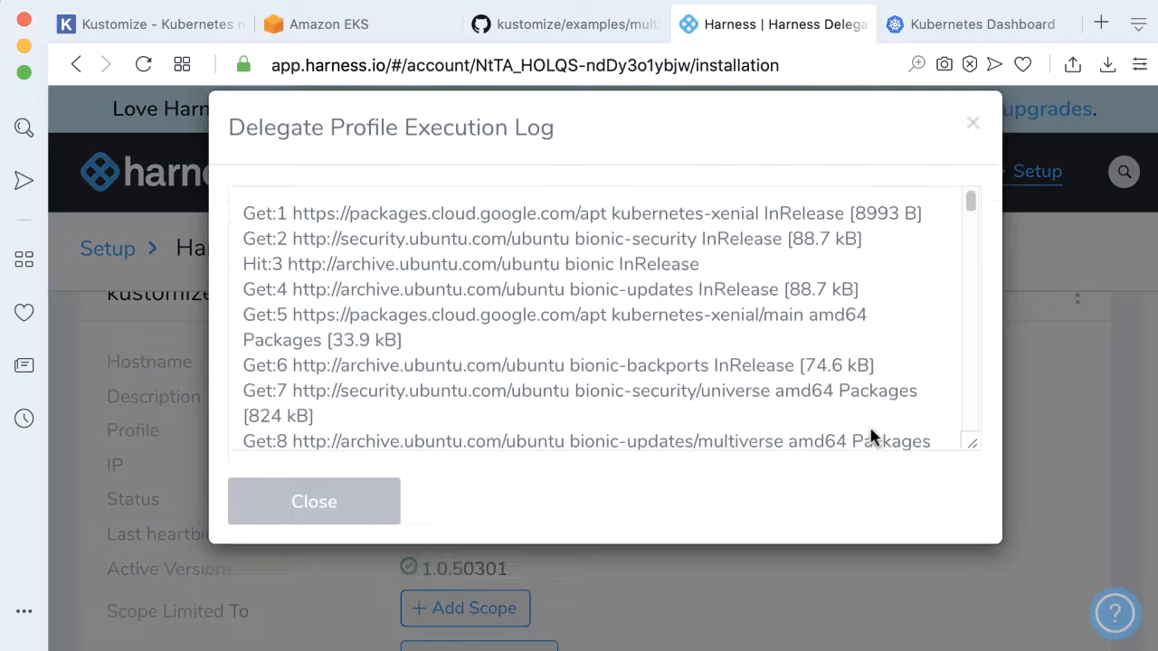
{"action": "left_click_drag", "start_coordinate": [971, 238], "coordinate": [972, 476]}
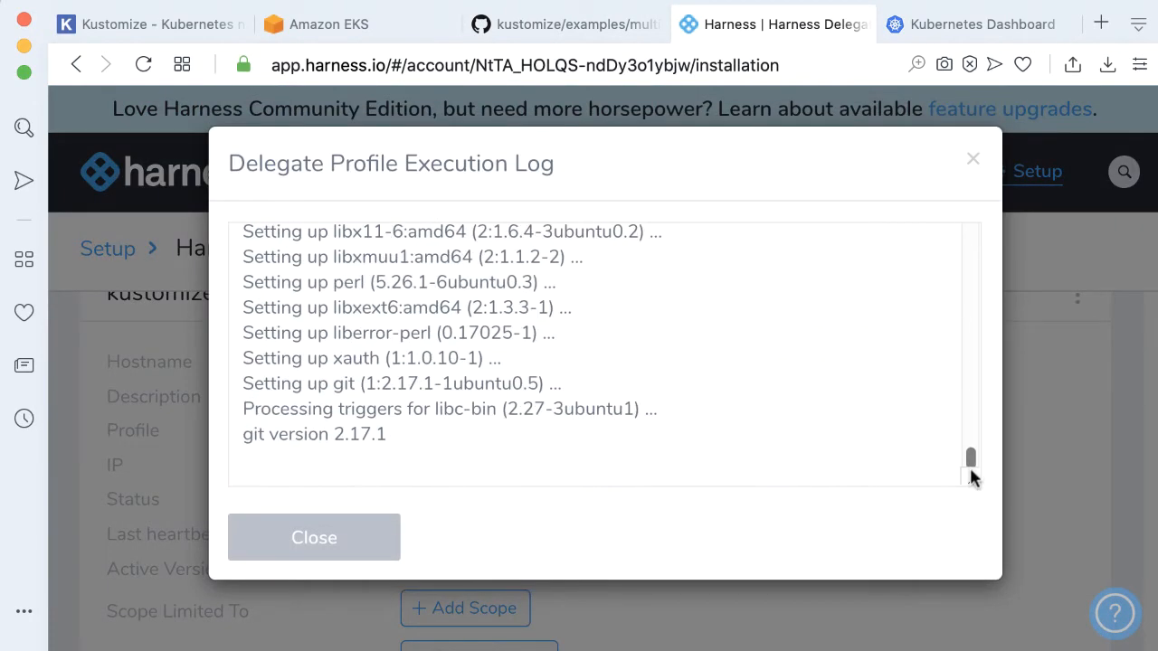
{"action": "left_click_drag", "start_coordinate": [396, 434], "coordinate": [245, 430]}
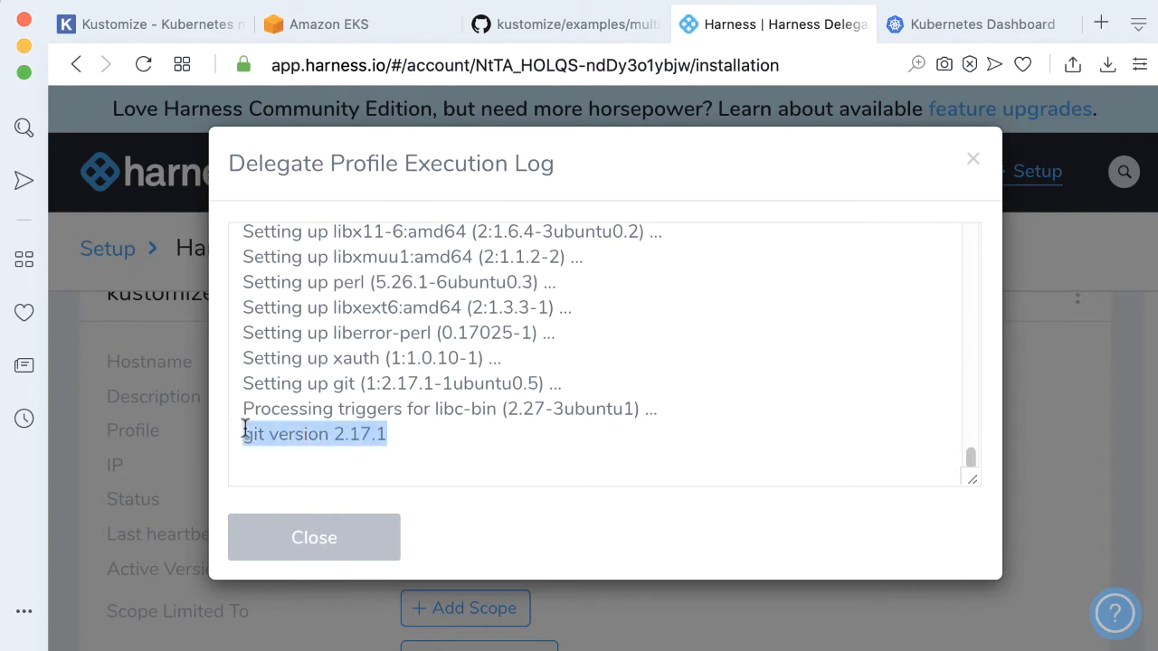
{"action": "left_click", "coordinate": [977, 161]}
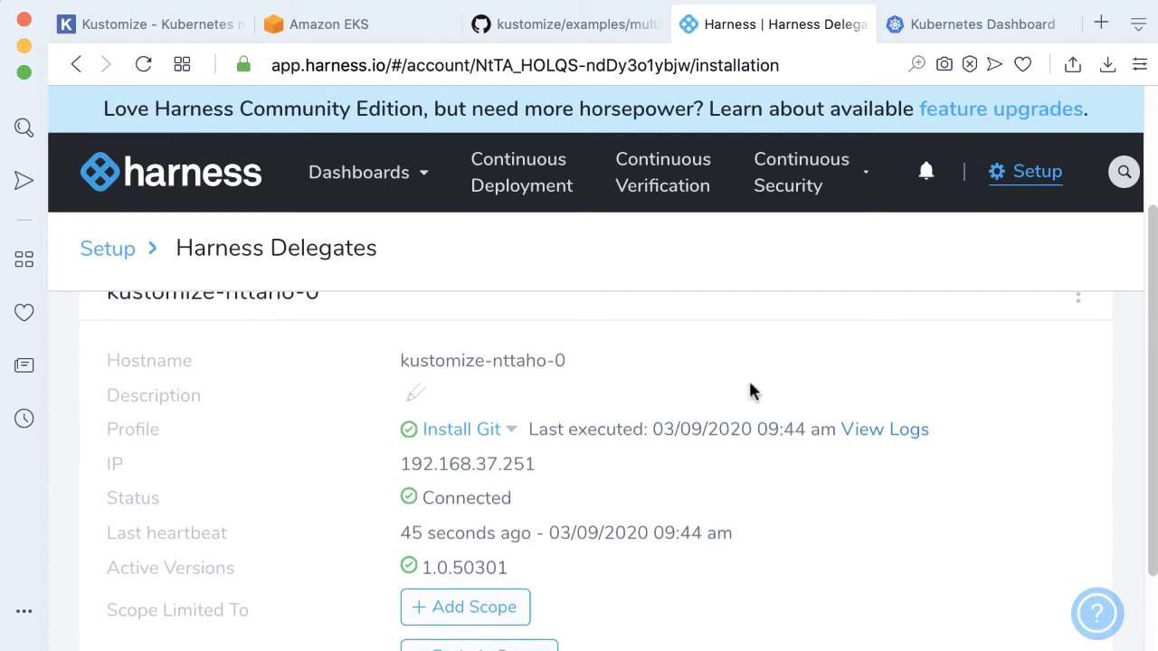
Open Cloud Providers and start adding a new cloud provider of type Kubernetes Cluster
{"action": "scroll", "coordinate": [750, 388], "scroll_direction": "up", "scroll_amount": 3}
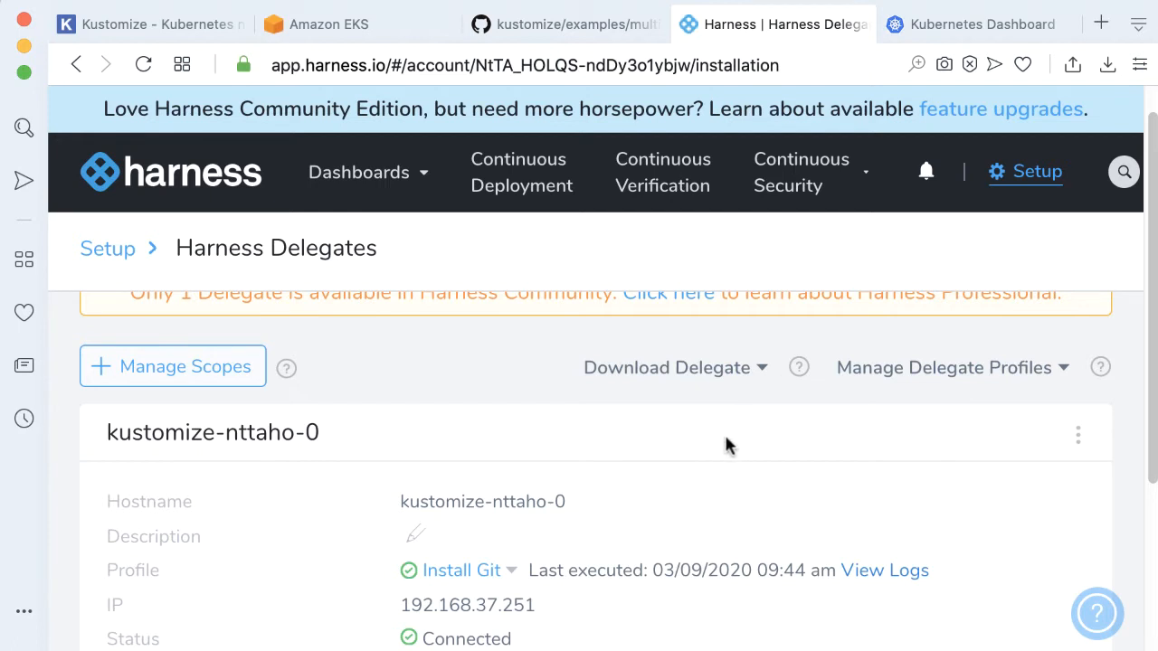
{"action": "left_click", "coordinate": [1023, 174]}
{"action": "scroll", "coordinate": [905, 408], "scroll_direction": "down", "scroll_amount": 1}
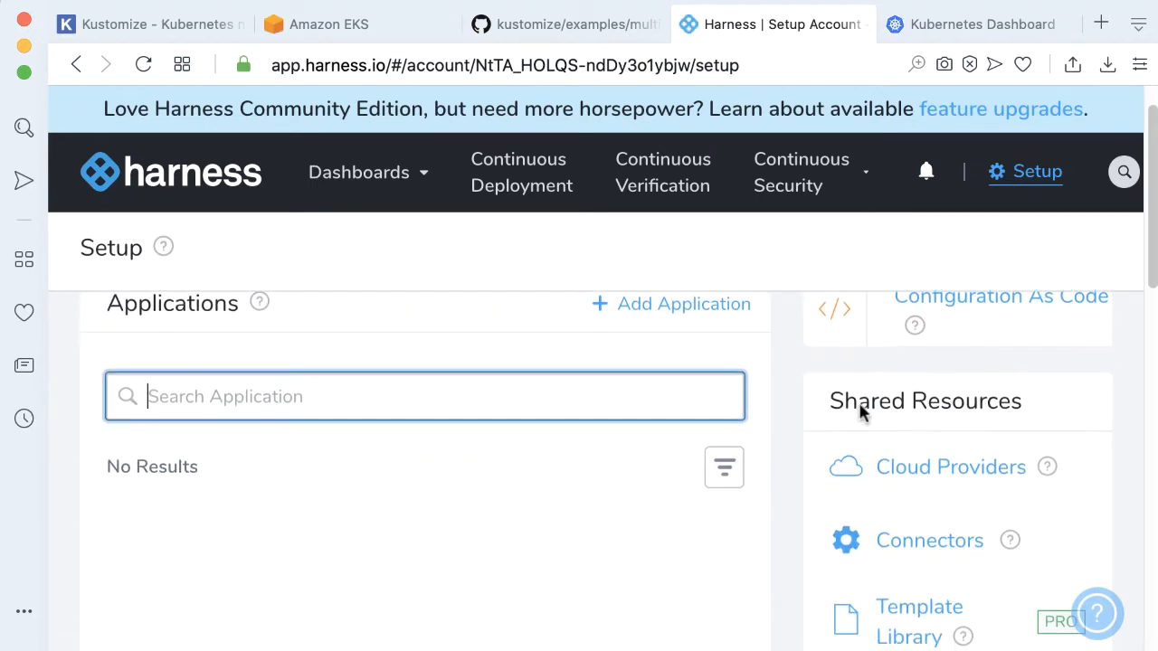
{"action": "left_click", "coordinate": [918, 468]}
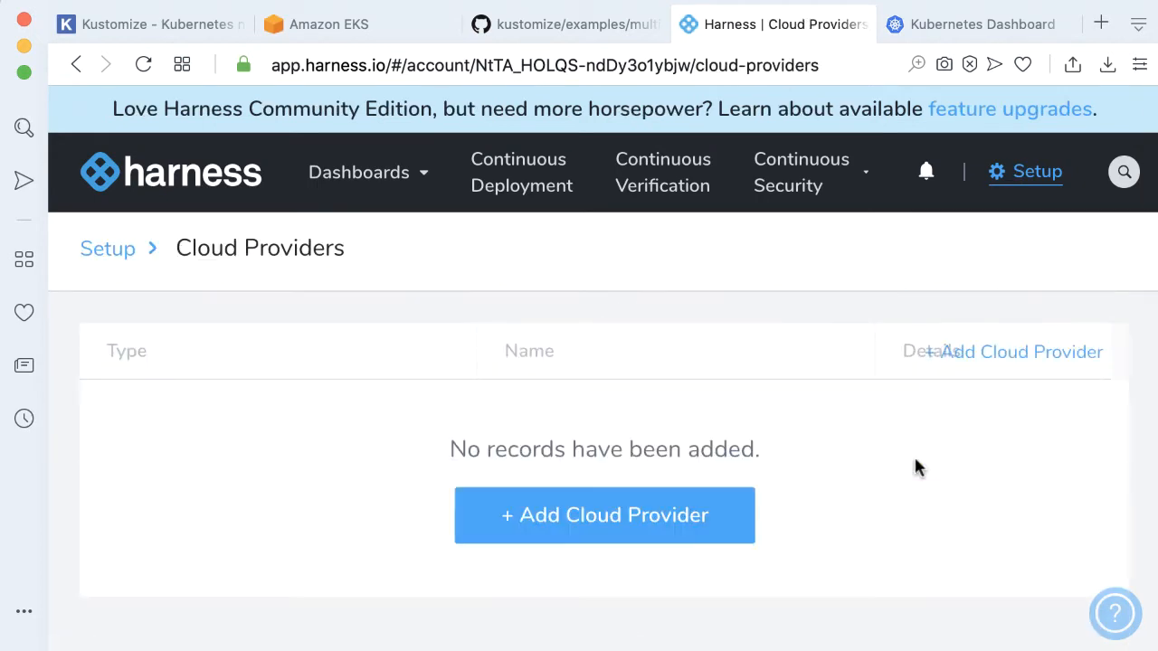
{"action": "left_click", "coordinate": [589, 516]}
{"action": "left_click", "coordinate": [768, 257]}
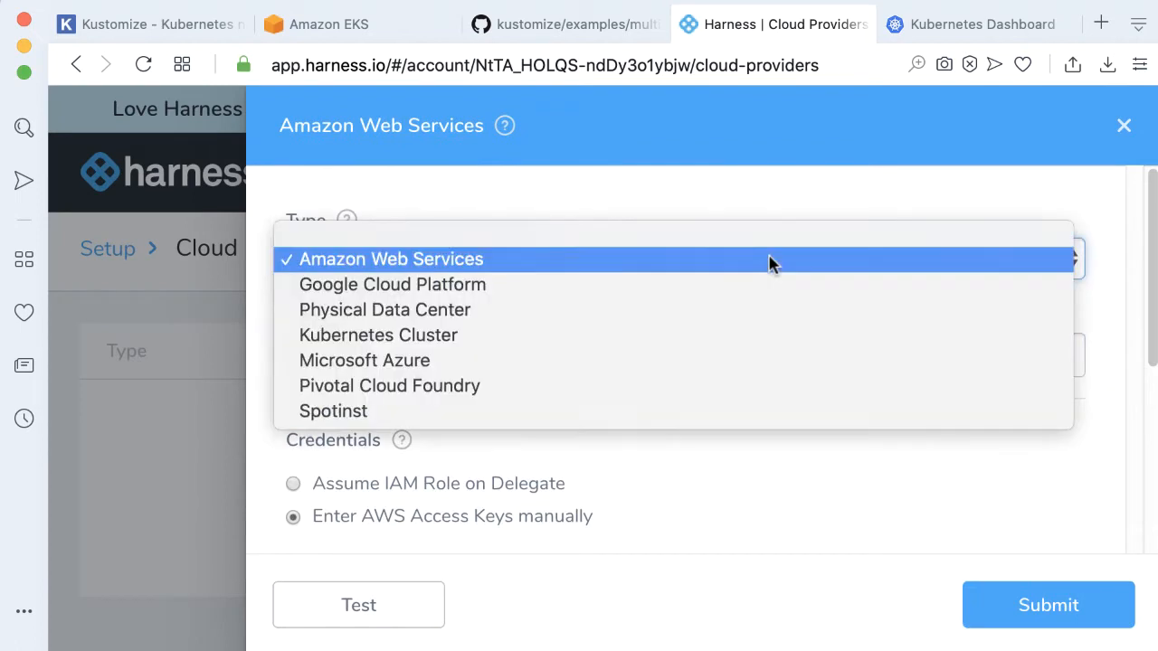
{"action": "left_click", "coordinate": [589, 335]}
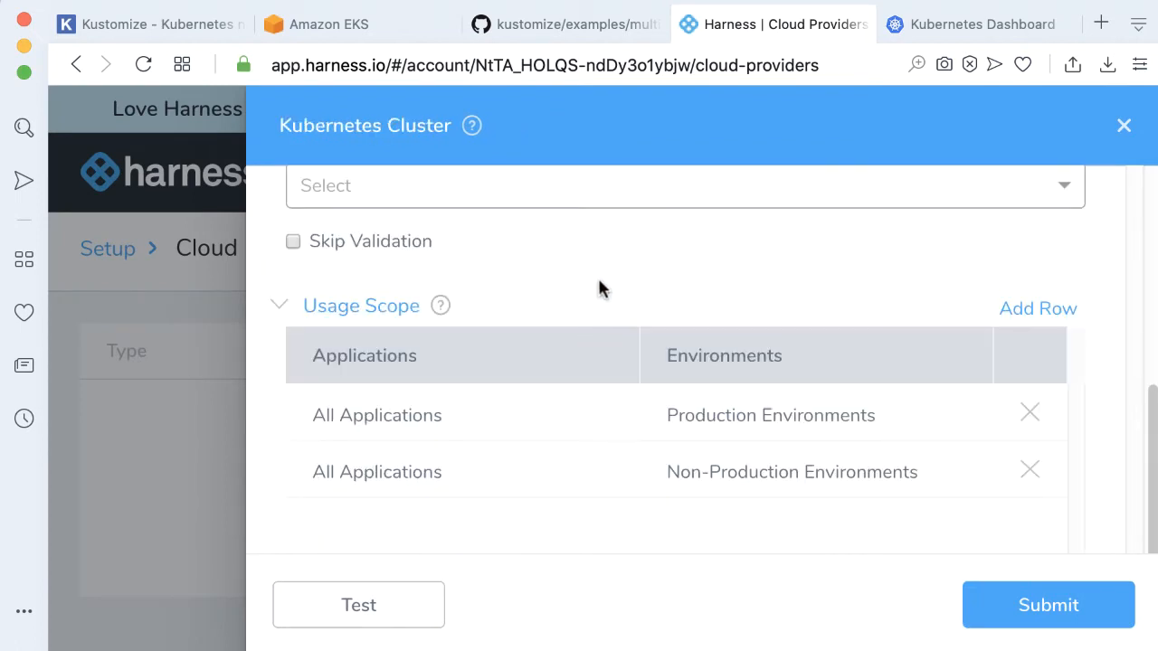
Name the cloud provider my_eks and have it inherit cluster details from the kustomize delegate
{"action": "scroll", "coordinate": [597, 286], "scroll_direction": "up", "scroll_amount": 10}
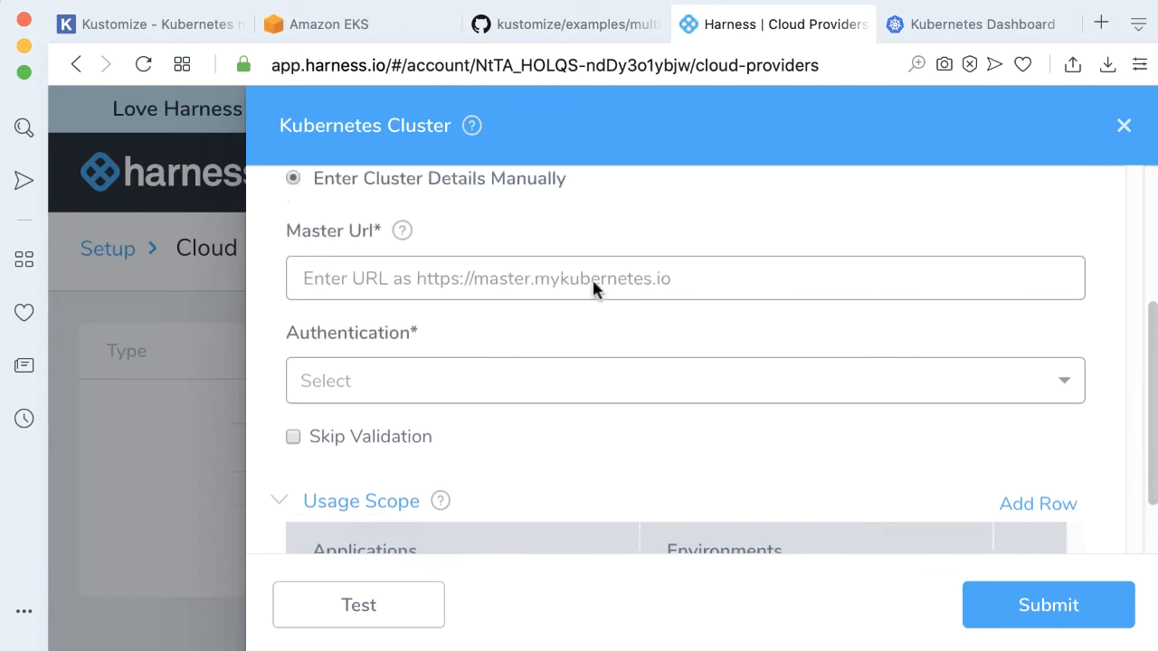
{"action": "double_click", "coordinate": [537, 367]}
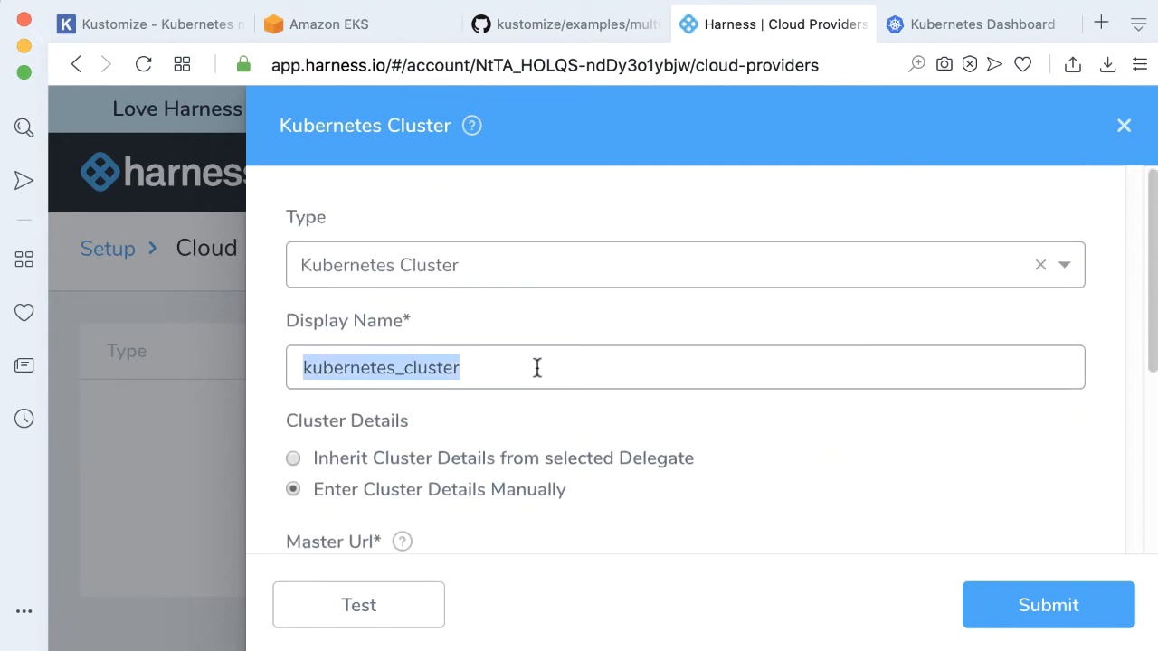
{"action": "type", "text": "my_eks"}
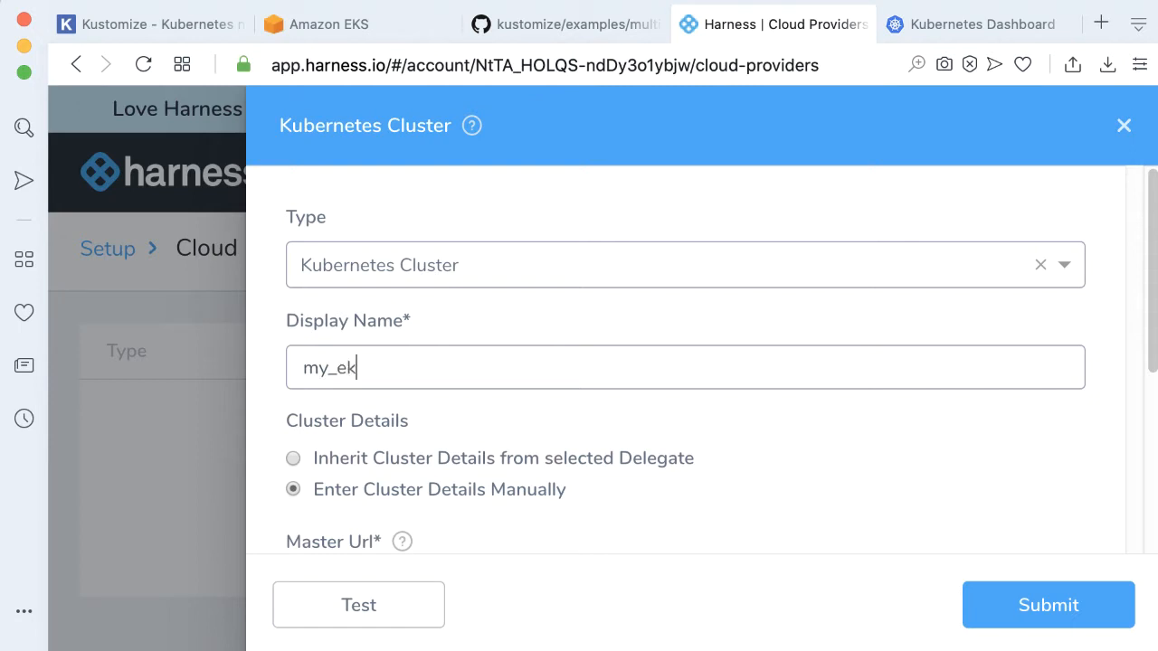
{"action": "left_click", "coordinate": [449, 459]}
{"action": "scroll", "coordinate": [639, 322], "scroll_direction": "down", "scroll_amount": 5}
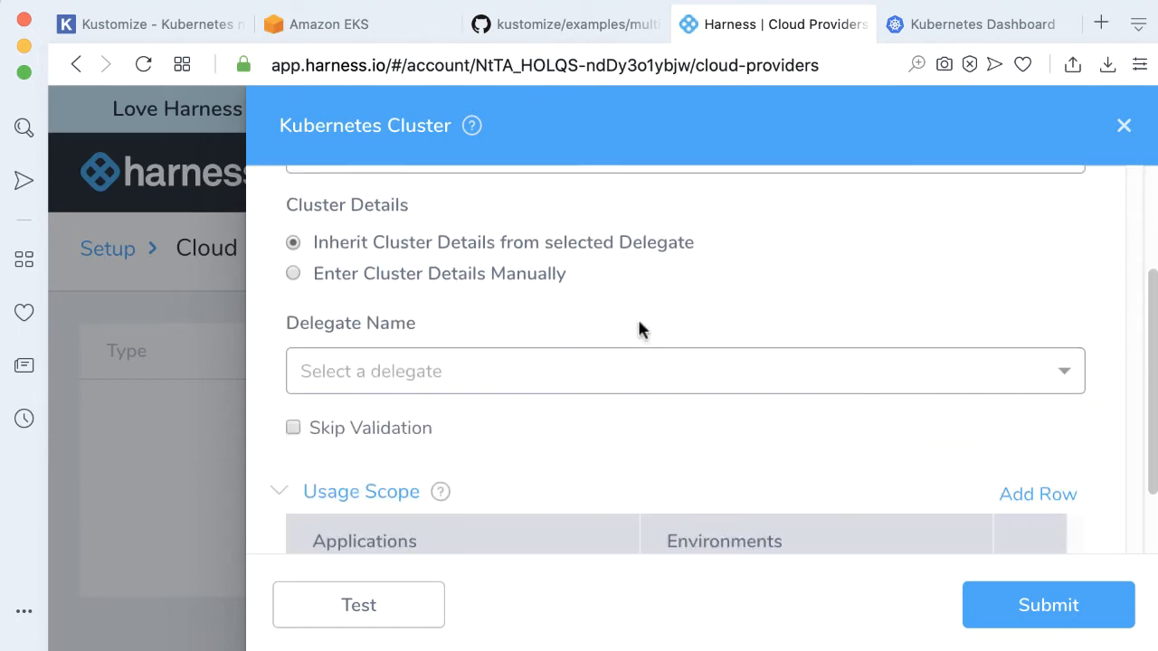
{"action": "left_click", "coordinate": [731, 368]}
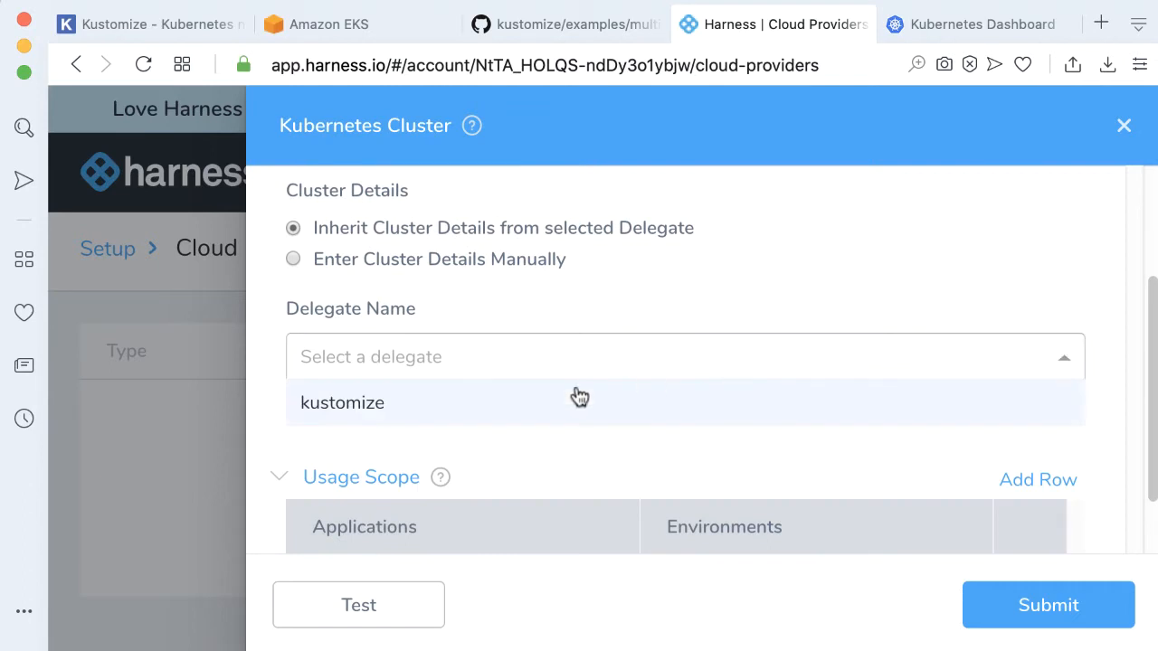
{"action": "left_click", "coordinate": [439, 404]}
Test the my_eks cloud provider connection and submit it
{"action": "scroll", "coordinate": [762, 352], "scroll_direction": "down", "scroll_amount": 1}
{"action": "scroll", "coordinate": [762, 351], "scroll_direction": "down", "scroll_amount": 2}
{"action": "left_click", "coordinate": [409, 601]}
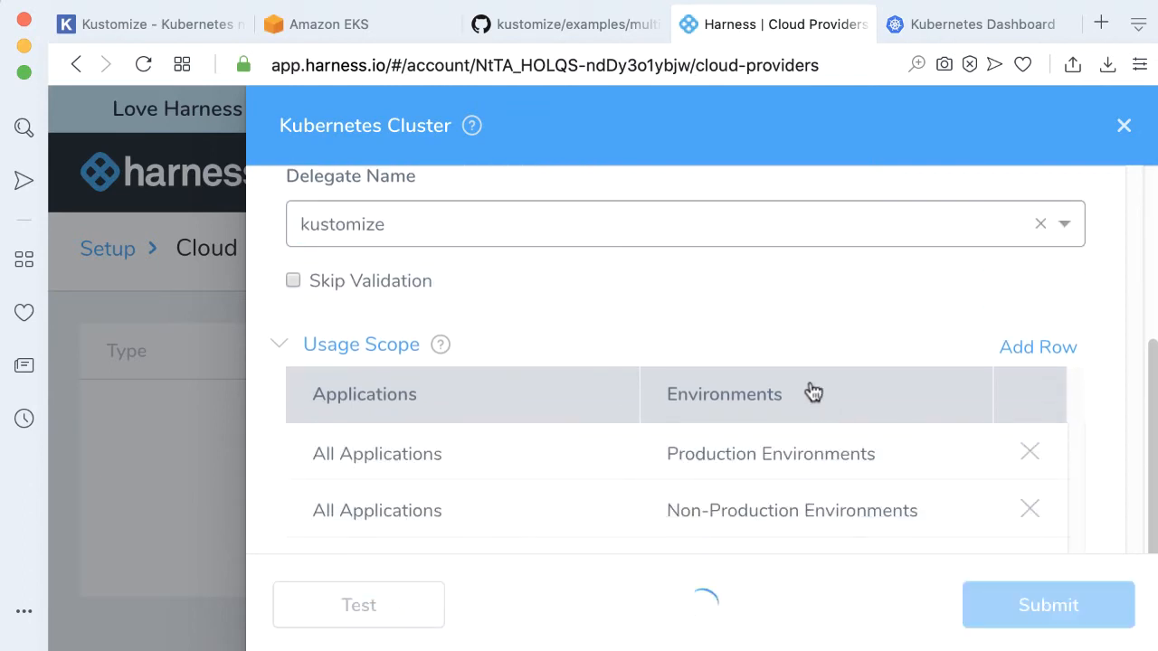
{"action": "scroll", "coordinate": [809, 391], "scroll_direction": "down", "scroll_amount": 5}
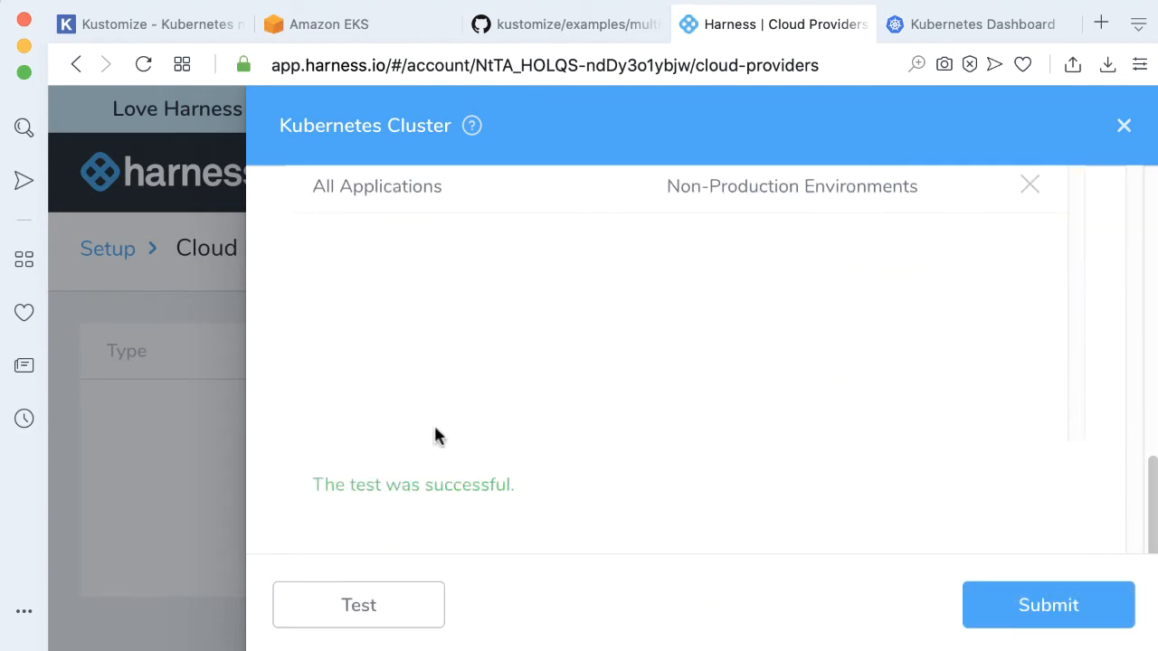
{"action": "left_click", "coordinate": [1060, 613]}
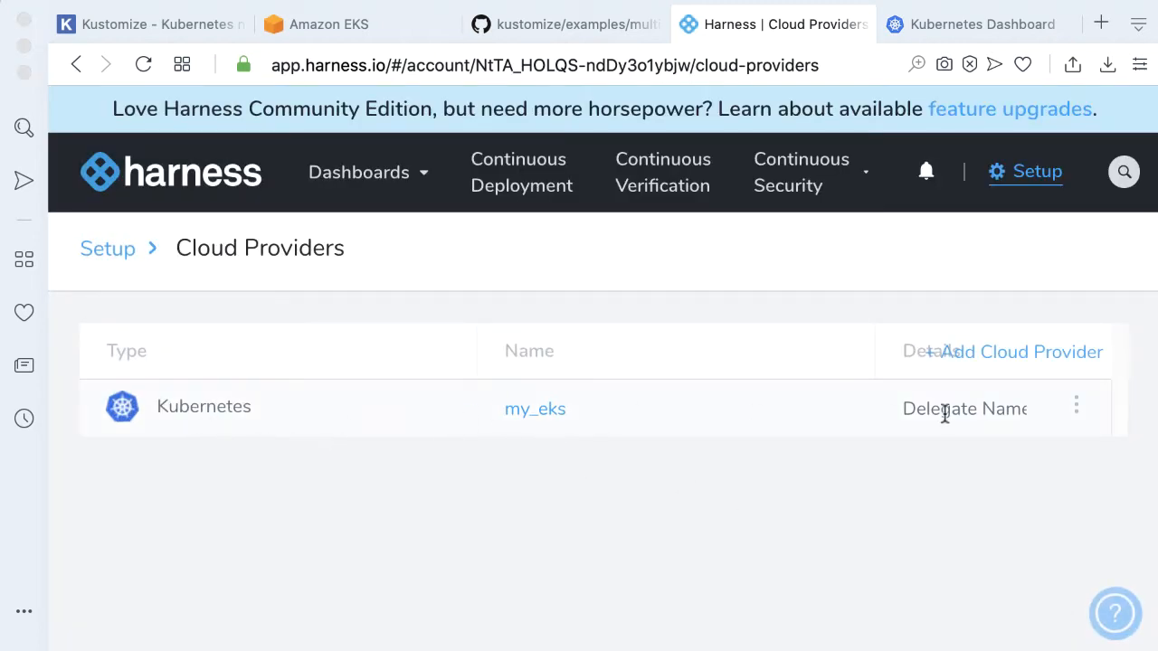
Switch to the GitHub tab and review the kustomize multibases example repository page
{"action": "left_click", "coordinate": [535, 27]}
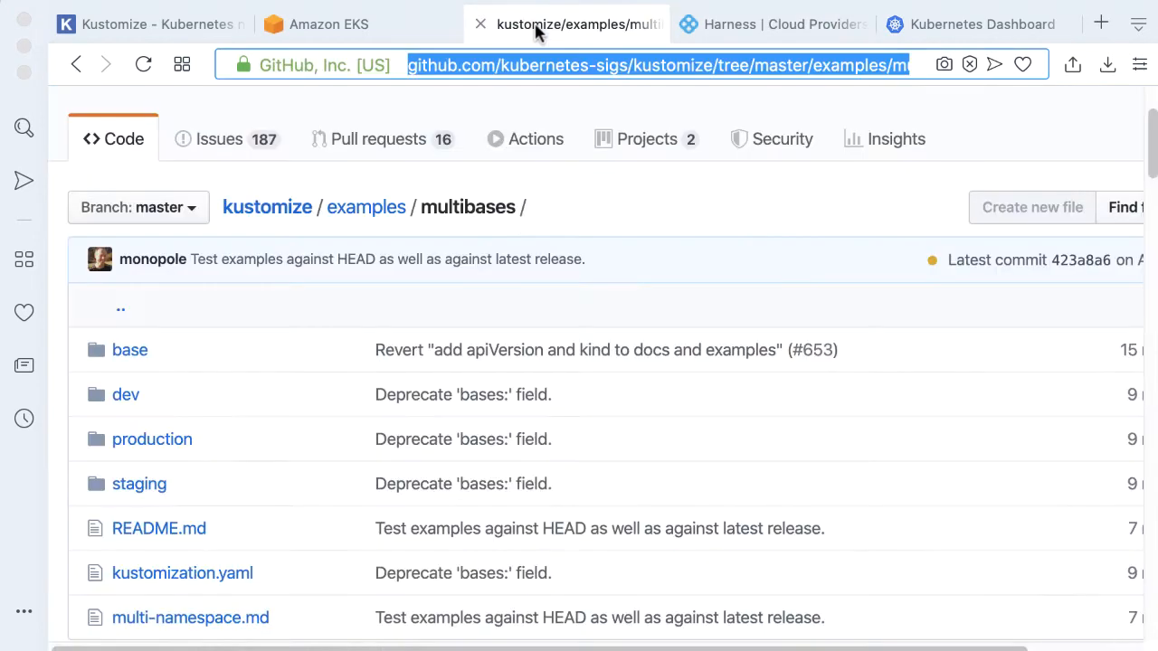
{"action": "scroll", "coordinate": [525, 268], "scroll_direction": "up", "scroll_amount": 2}
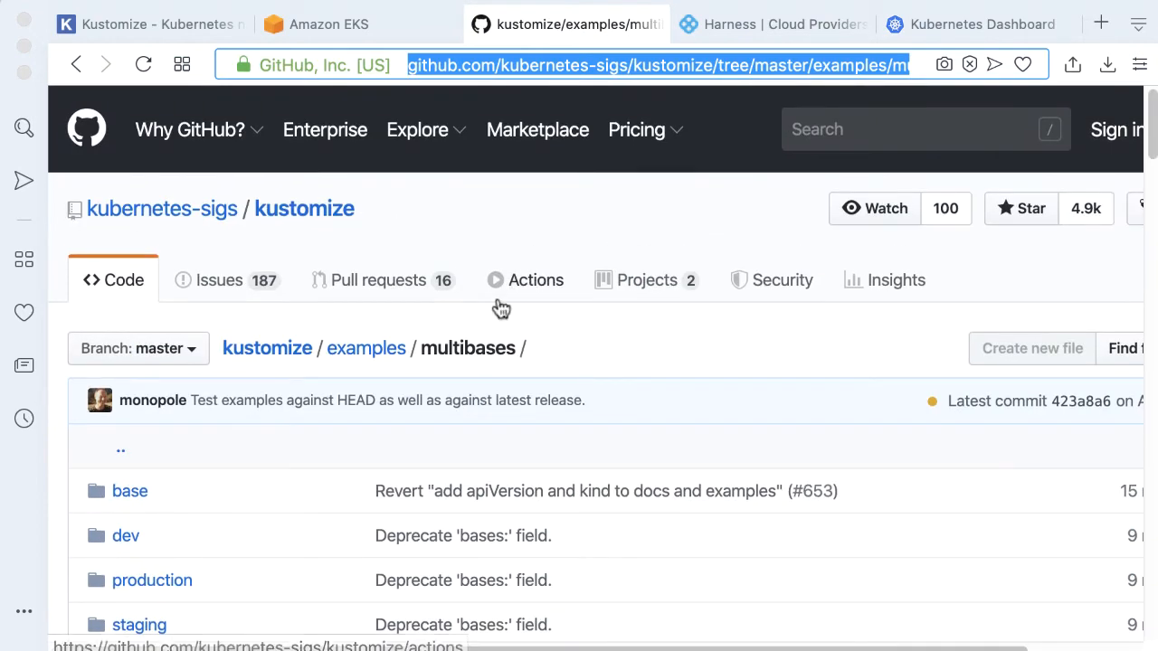
{"action": "scroll", "coordinate": [498, 303], "scroll_direction": "down", "scroll_amount": 6}
{"action": "scroll", "coordinate": [498, 303], "scroll_direction": "up", "scroll_amount": 2}
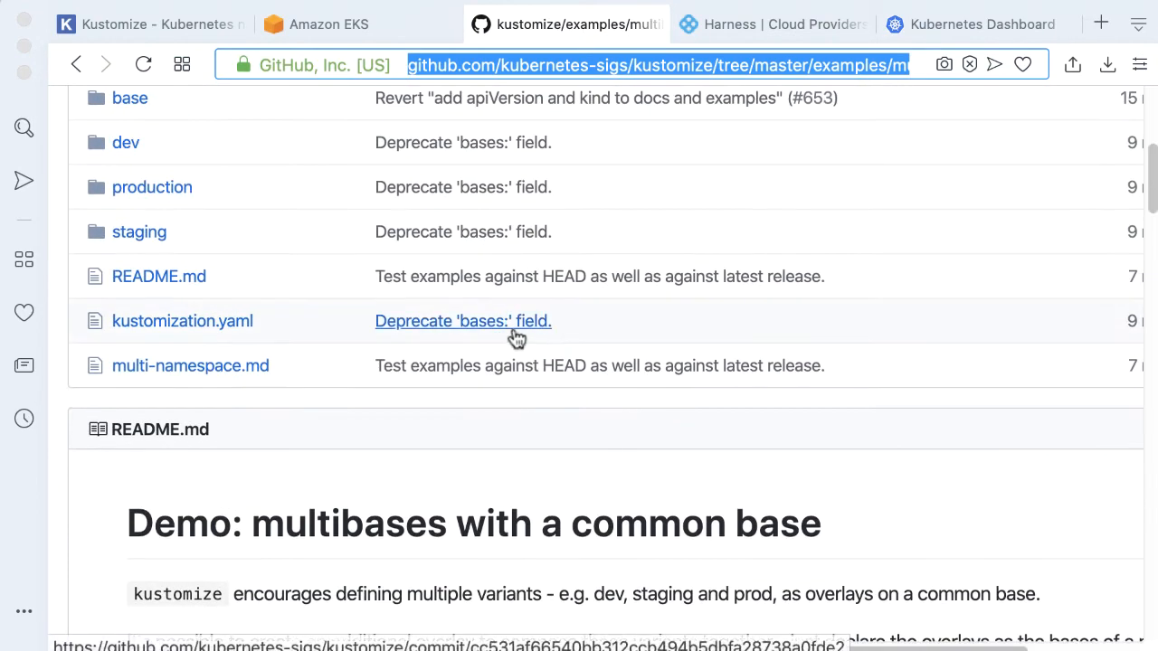
{"action": "scroll", "coordinate": [516, 337], "scroll_direction": "up", "scroll_amount": 6}
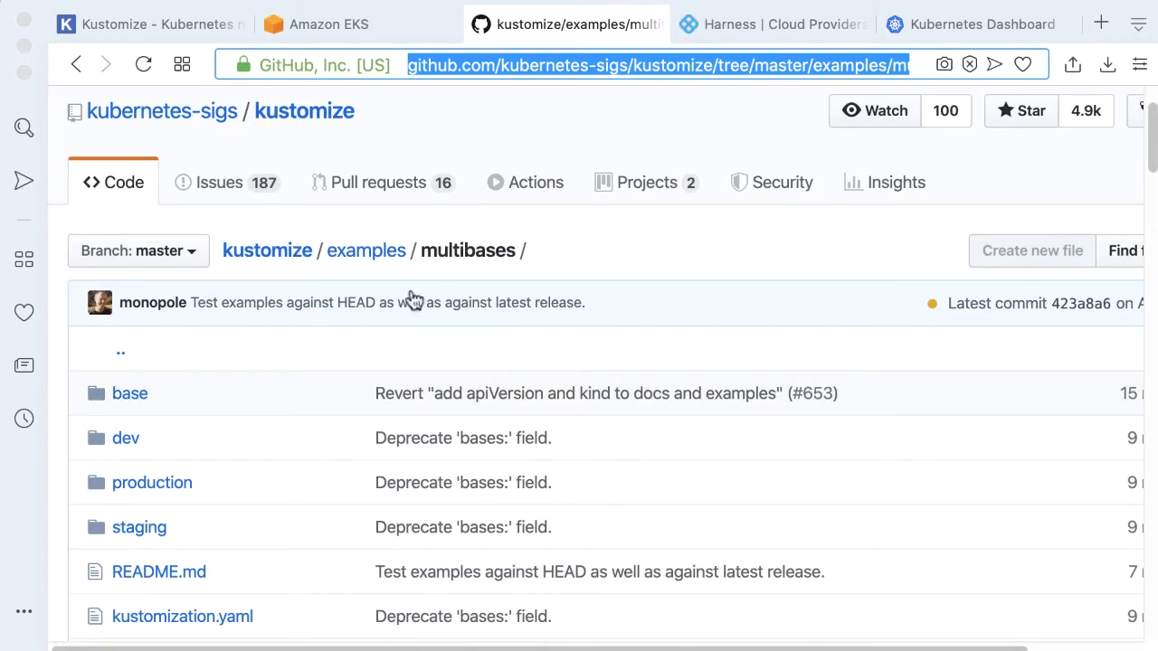
{"action": "scroll", "coordinate": [455, 313], "scroll_direction": "down", "scroll_amount": 2}
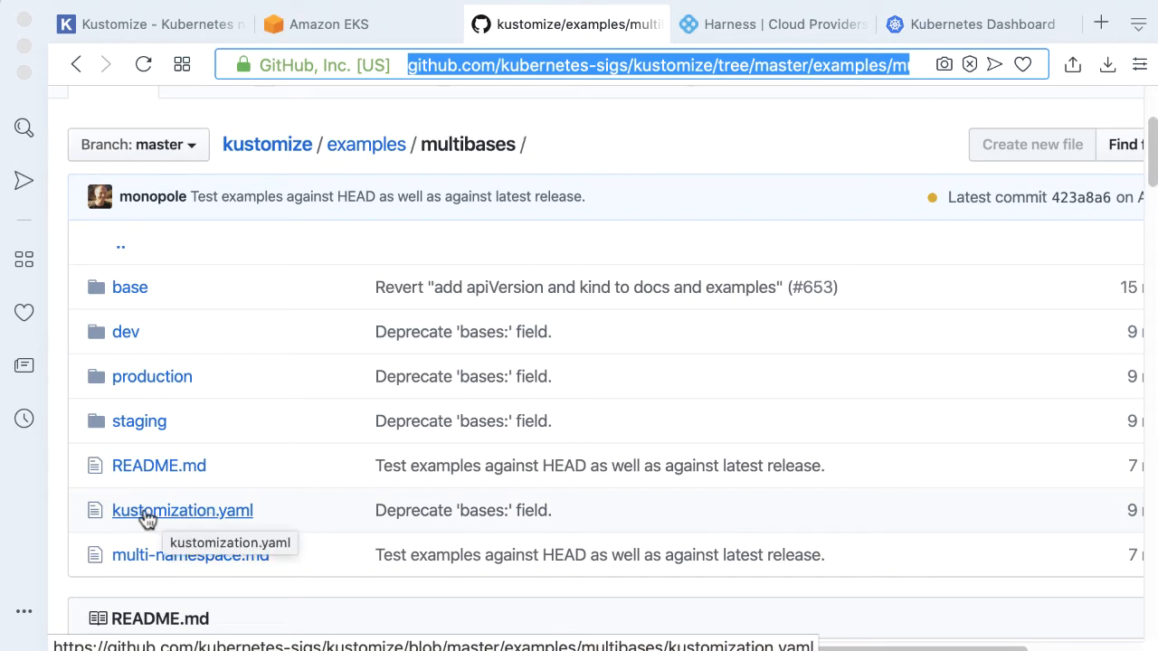
Open Source Repo Providers under Connectors and start a new Git connector named Kustomize Sig
{"action": "left_click", "coordinate": [731, 30]}
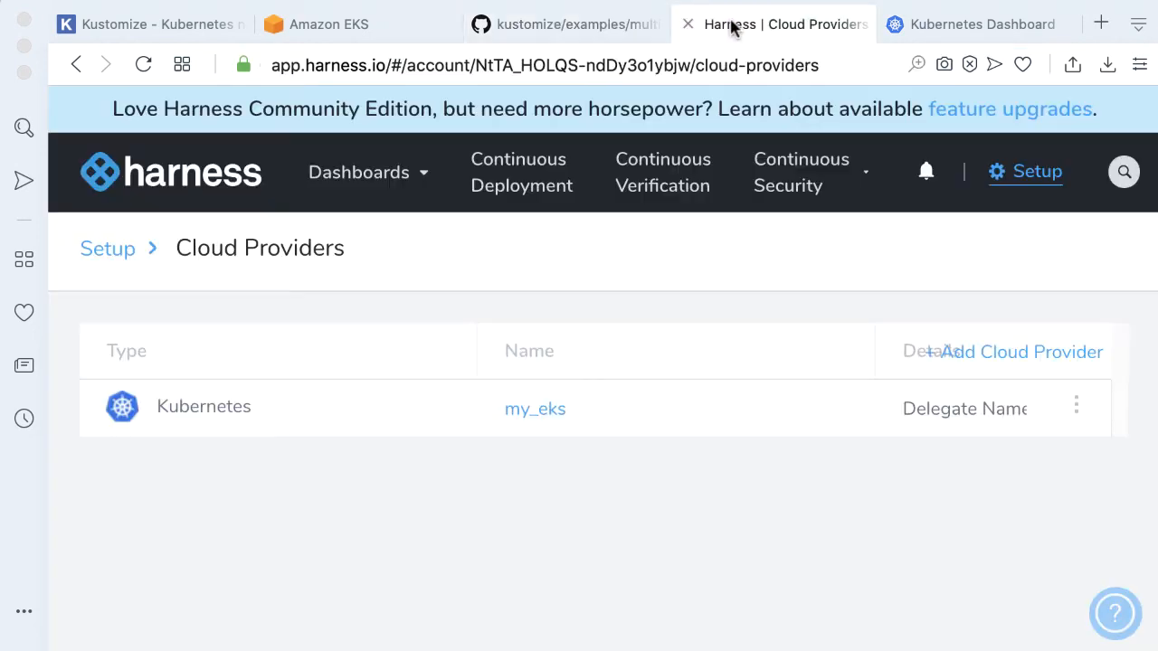
{"action": "left_click", "coordinate": [1040, 177]}
{"action": "scroll", "coordinate": [916, 520], "scroll_direction": "down", "scroll_amount": 1}
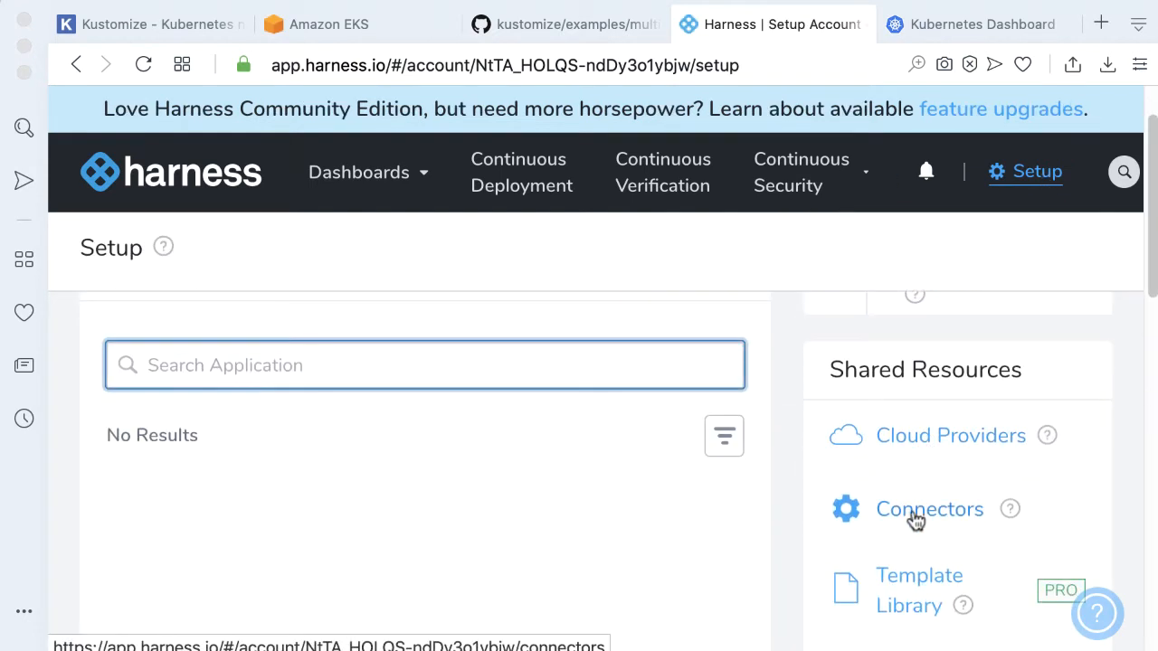
{"action": "left_click", "coordinate": [915, 512]}
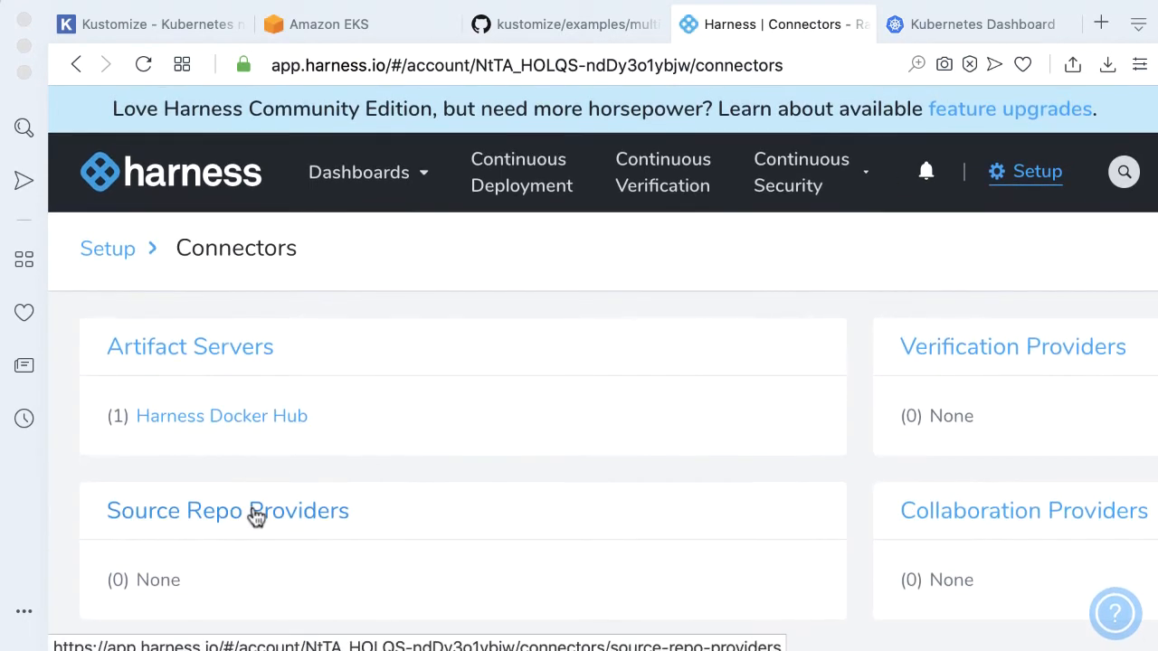
{"action": "left_click", "coordinate": [256, 514]}
{"action": "left_click", "coordinate": [520, 507]}
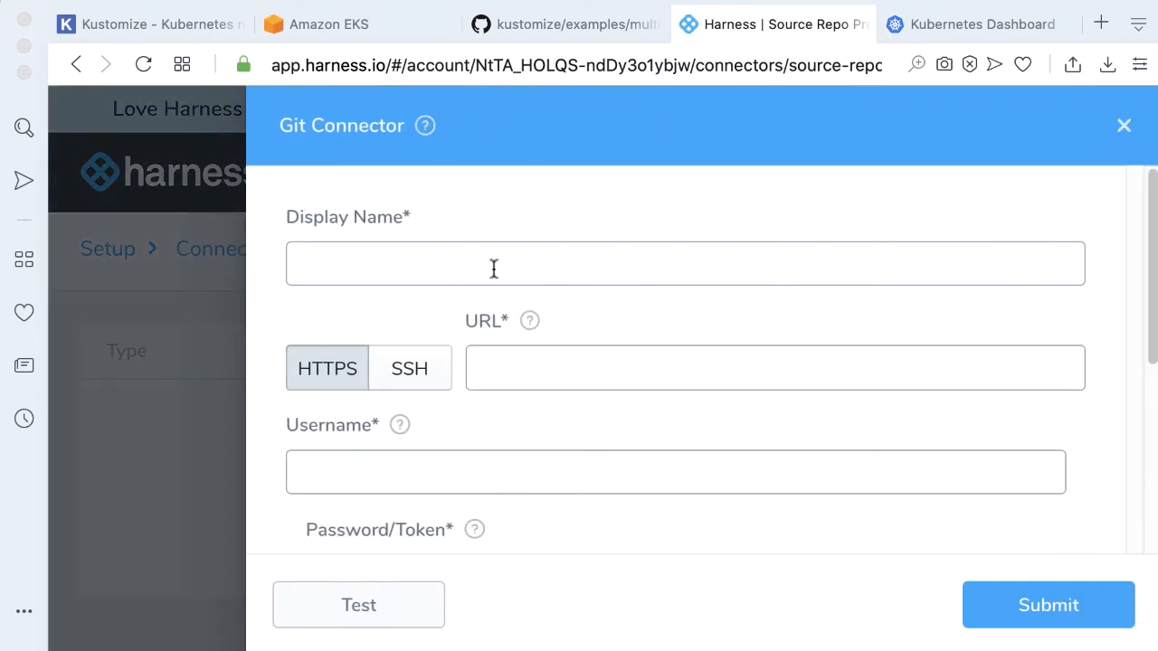
{"action": "left_click", "coordinate": [487, 262]}
{"action": "type", "text": "Kustomize Sig"}
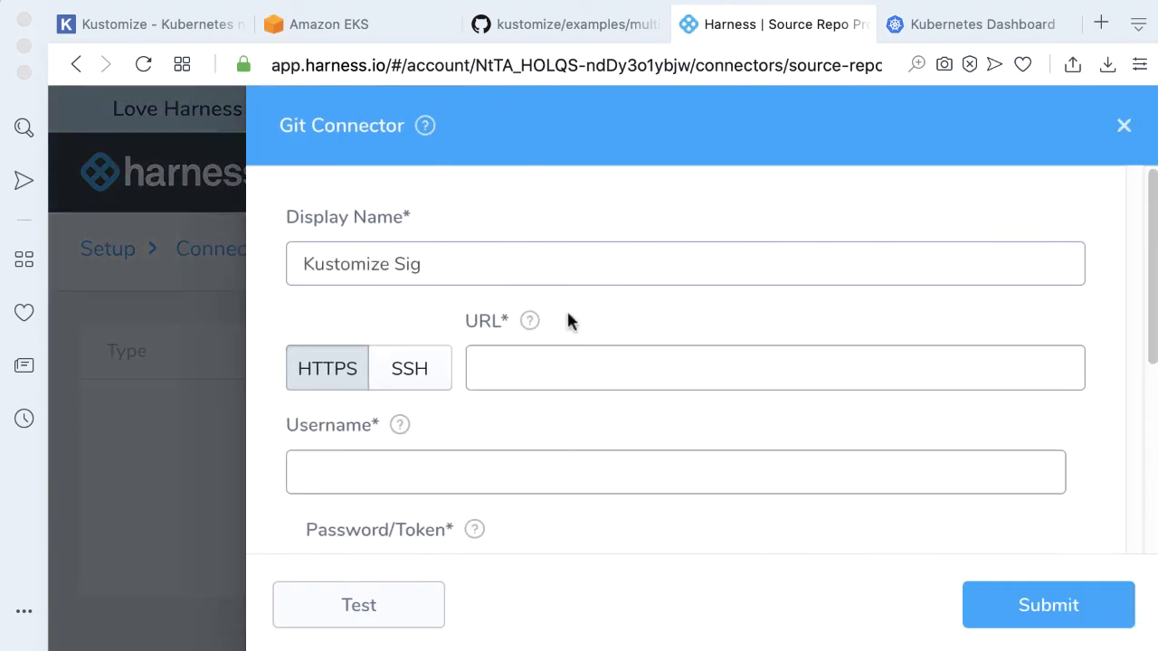
{"action": "left_click", "coordinate": [614, 362]}
{"action": "type", "text": "https://github.com/kubernetes-sigs/kustomize"}
{"action": "scroll", "coordinate": [543, 447], "scroll_direction": "down", "scroll_amount": 1}
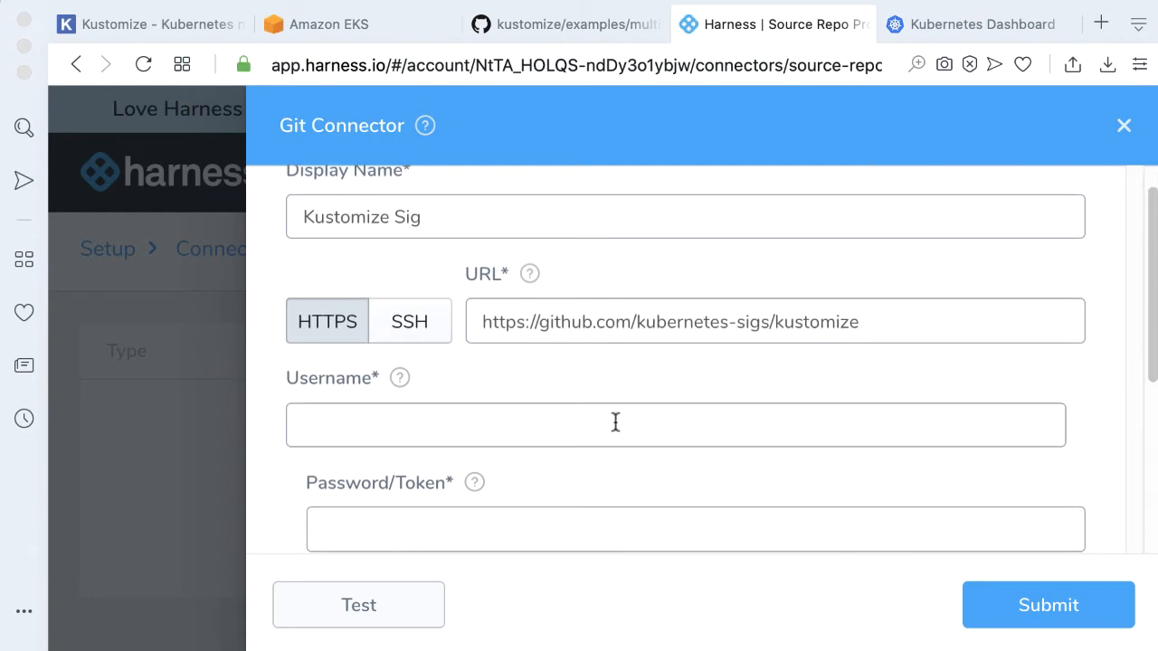
{"action": "type", "text": "ravilach"}
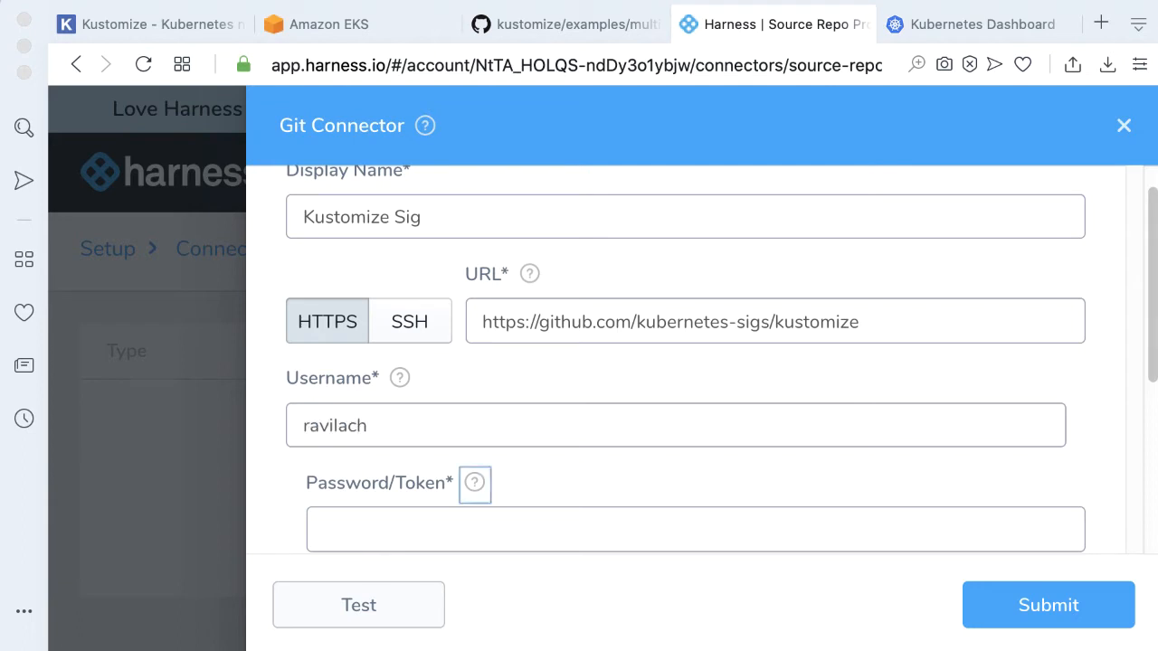
Enter the GitHub password/token and the branch name, test the Git connector, and submit it
{"action": "key", "text": "Tab"}
{"action": "type", "text": "***"}
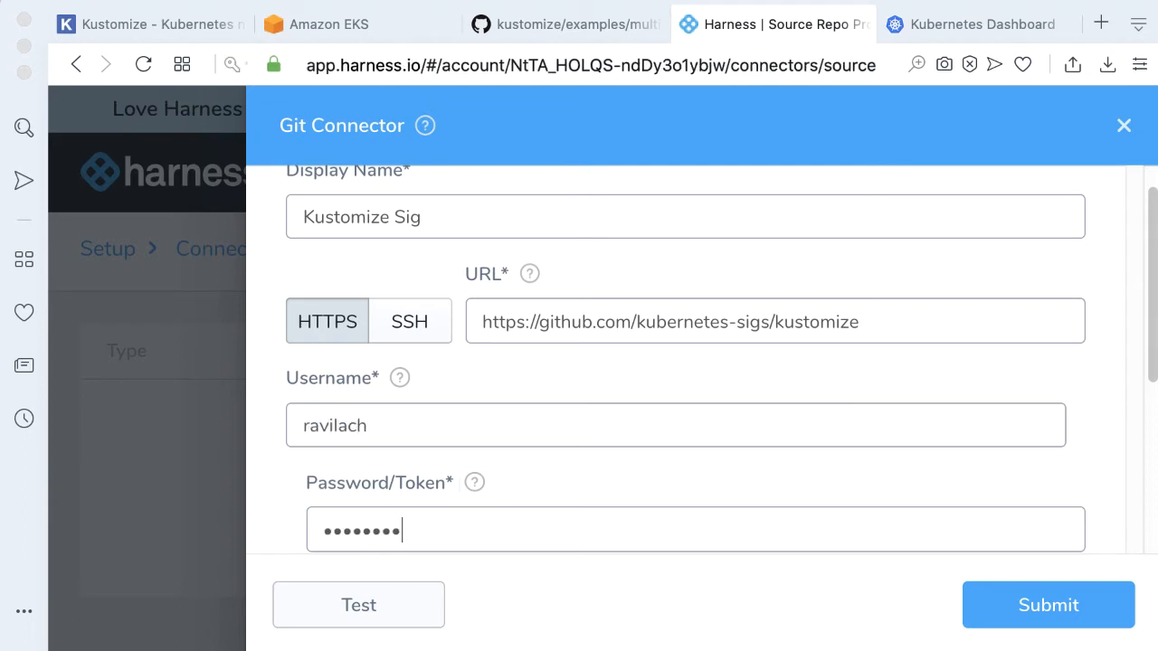
{"action": "scroll", "coordinate": [672, 387], "scroll_direction": "down", "scroll_amount": 5}
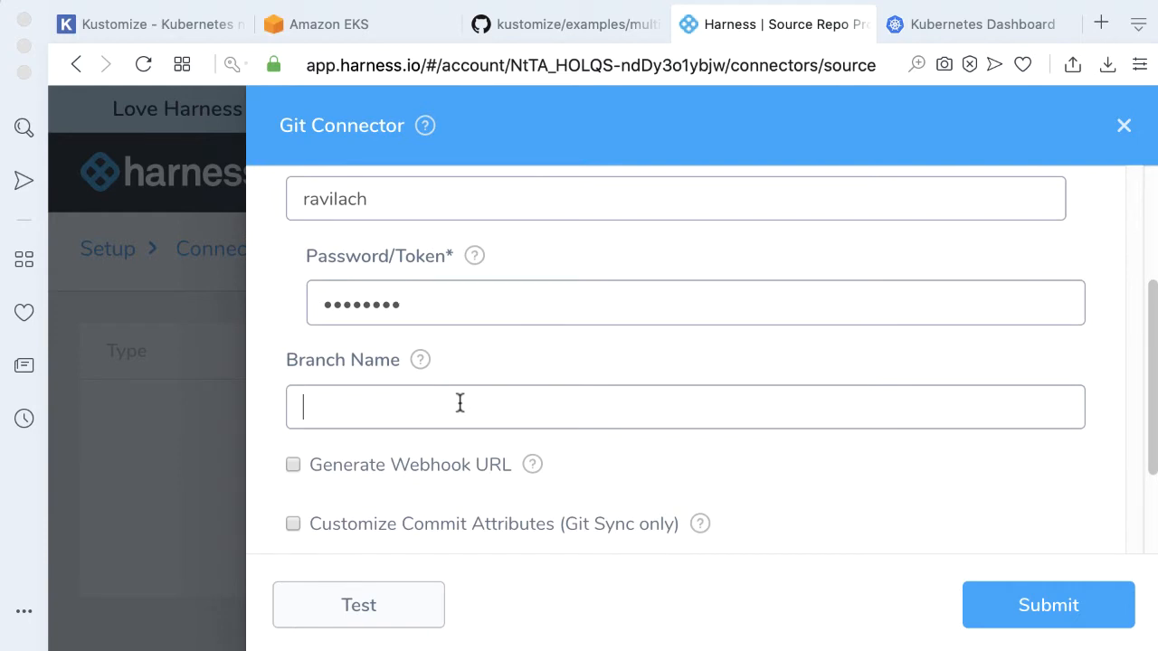
{"action": "type", "text": "master"}
{"action": "left_click", "coordinate": [420, 599]}
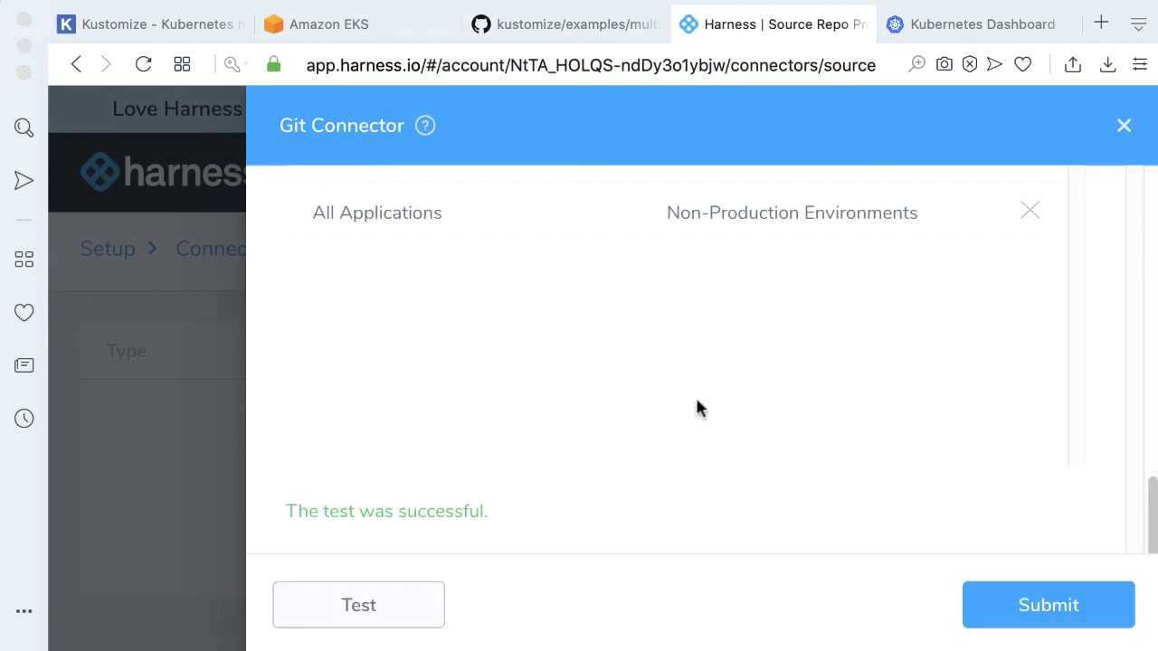
{"action": "left_click", "coordinate": [1024, 602]}
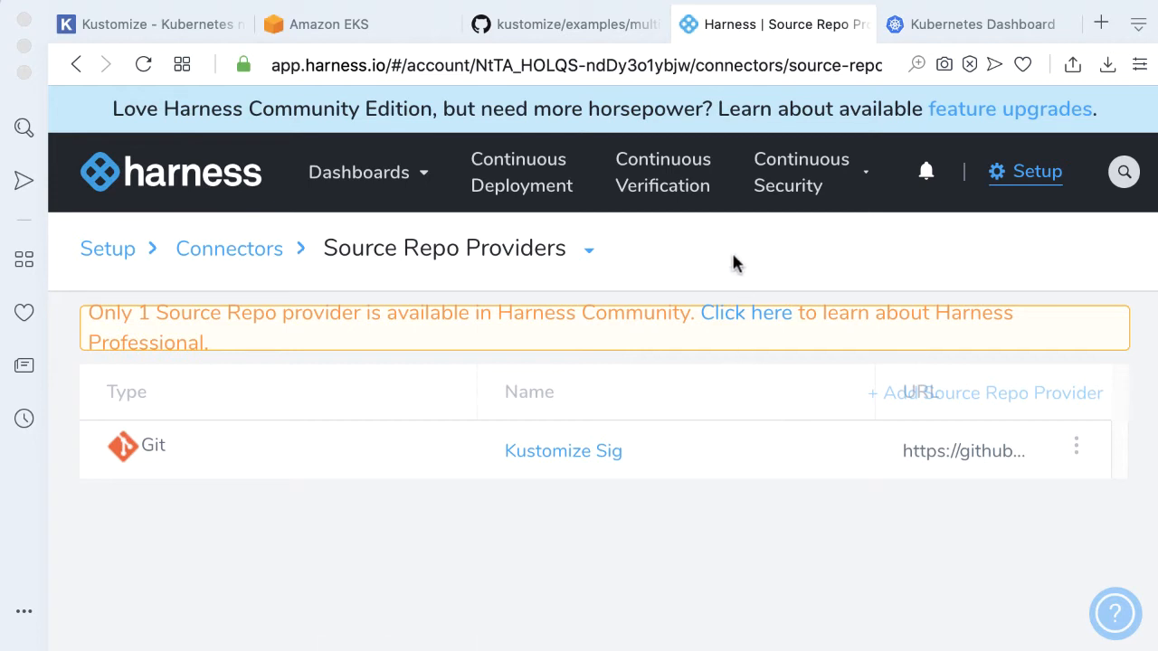
Create a new application named Hello World with the description "Hello World is getting more complex!"
{"action": "left_click", "coordinate": [1029, 181]}
{"action": "left_click", "coordinate": [666, 353]}
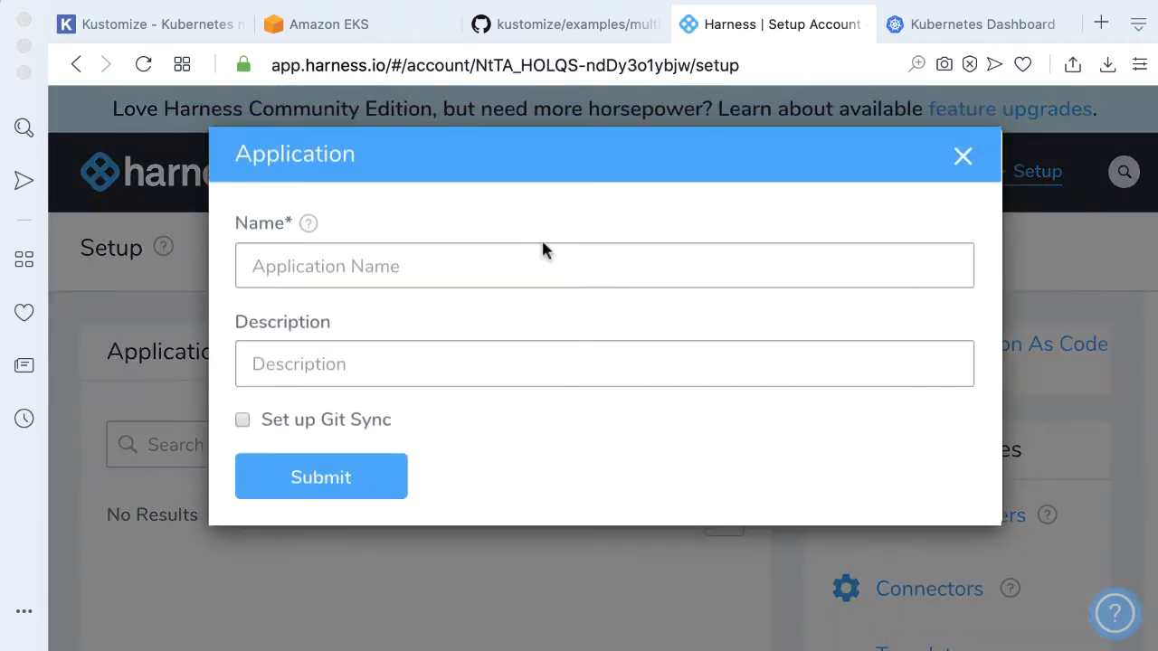
{"action": "left_click", "coordinate": [497, 278]}
{"action": "type", "text": "HELLO "}
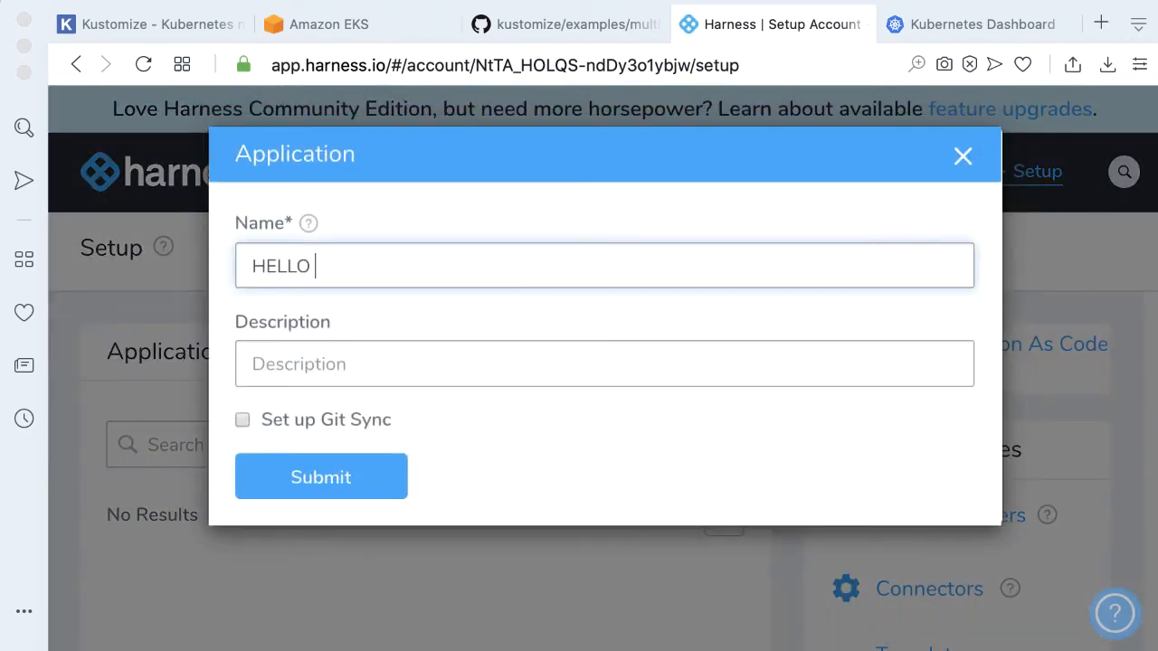
{"action": "type", "text": "World"}
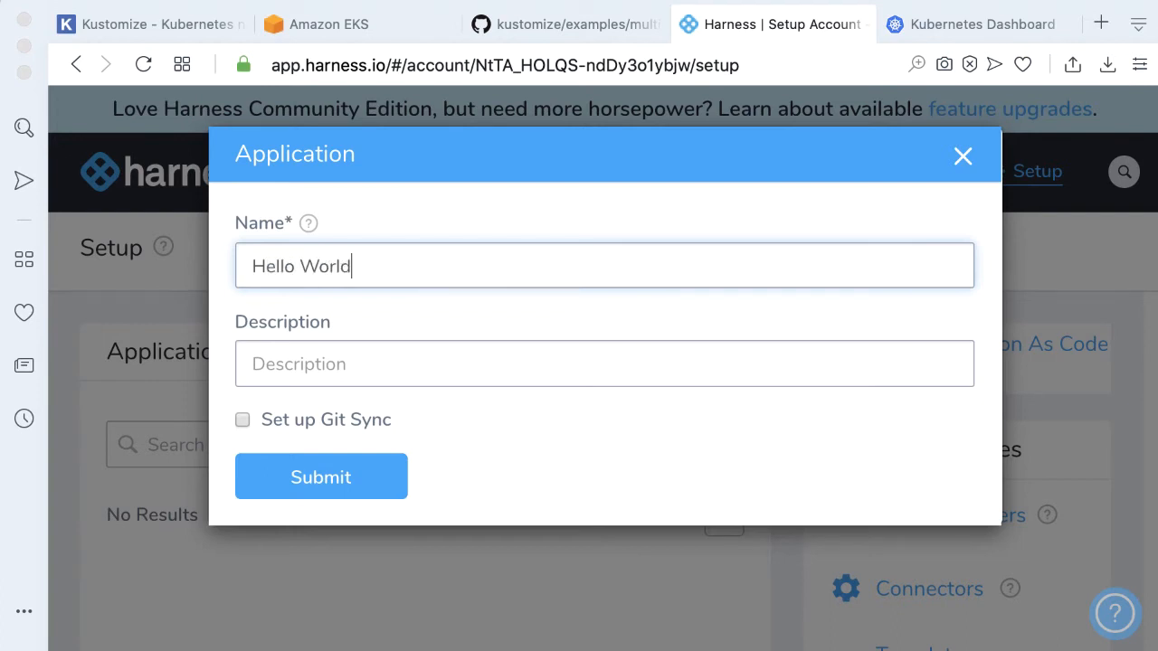
{"action": "key", "text": "Tab"}
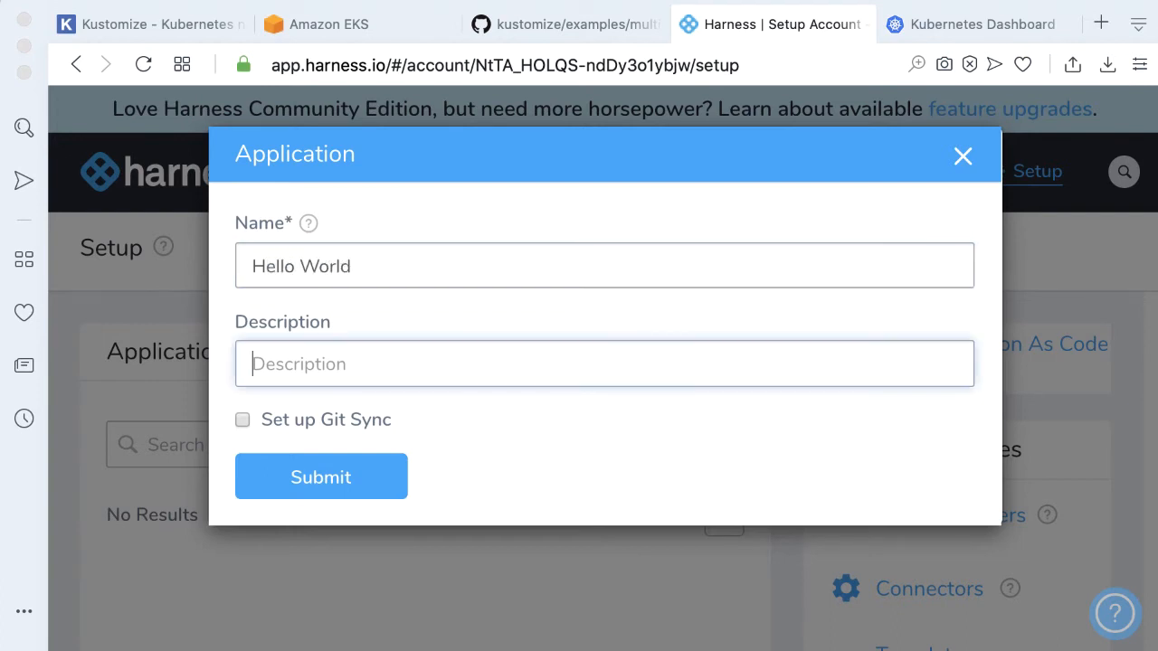
{"action": "type", "text": "Hello "}
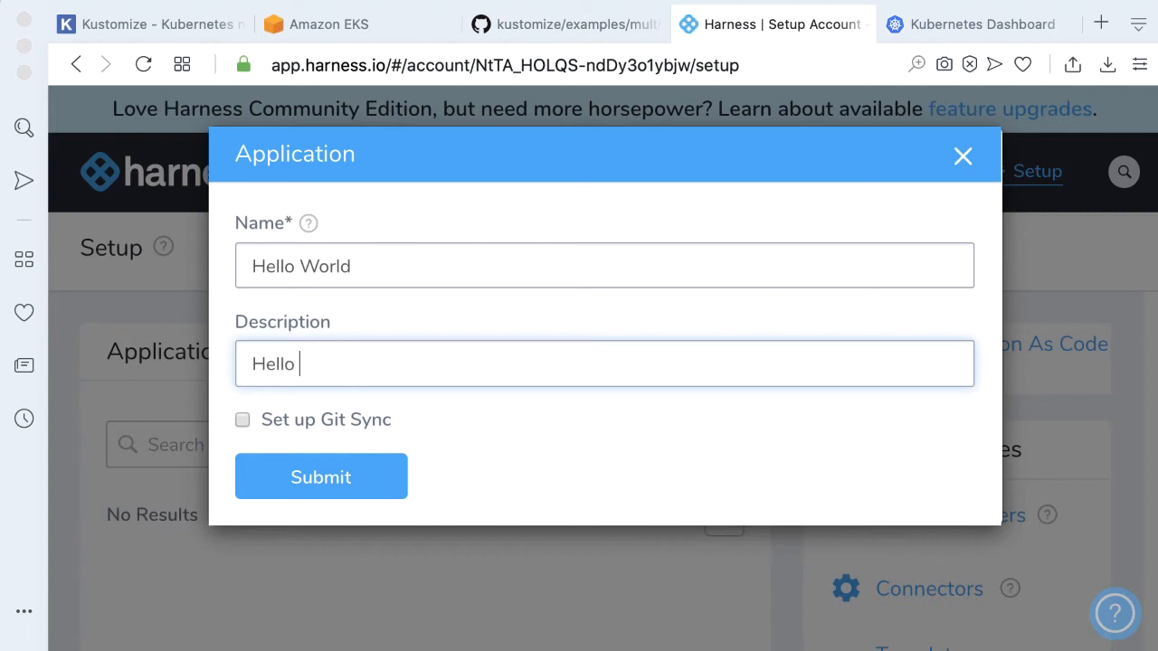
{"action": "type", "text": "World is getting m"}
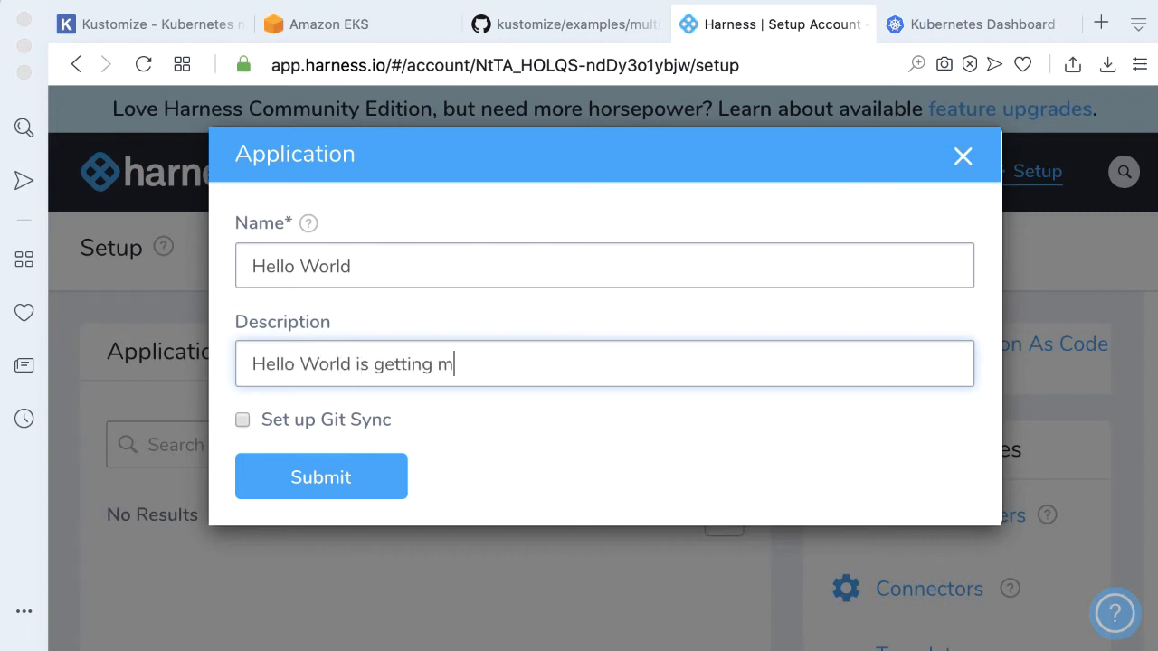
{"action": "type", "text": "ore complex!"}
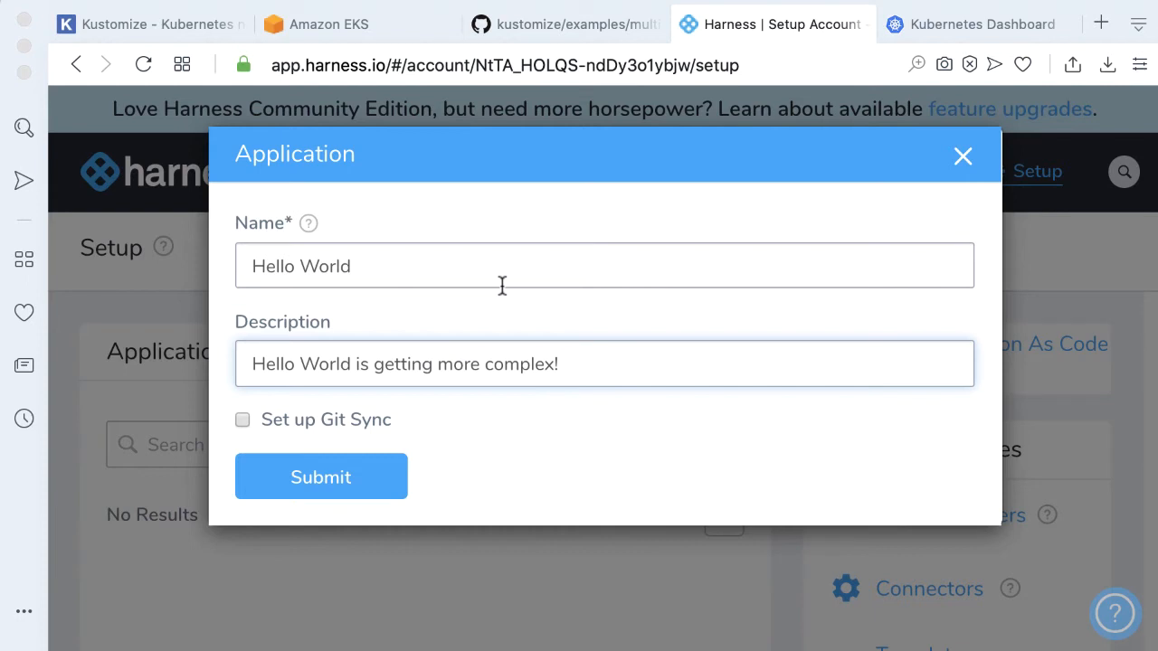
{"action": "left_click", "coordinate": [323, 478]}
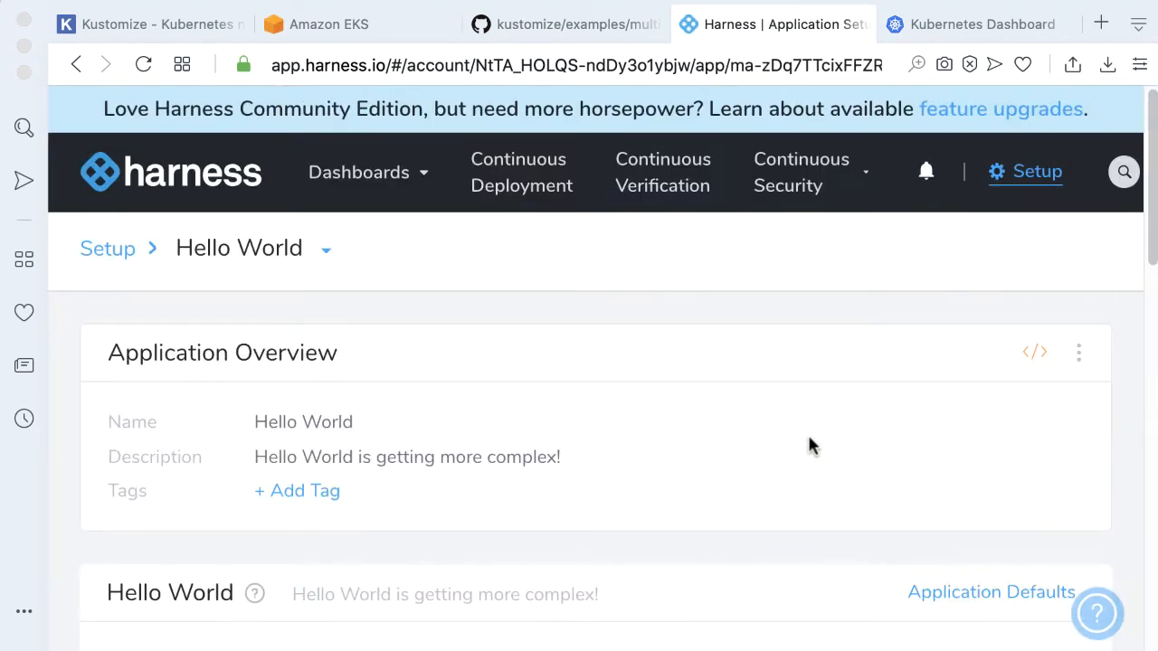
Check the kustomize multibases example folder on GitHub, then return to the Harness tab
{"action": "left_click", "coordinate": [503, 34]}
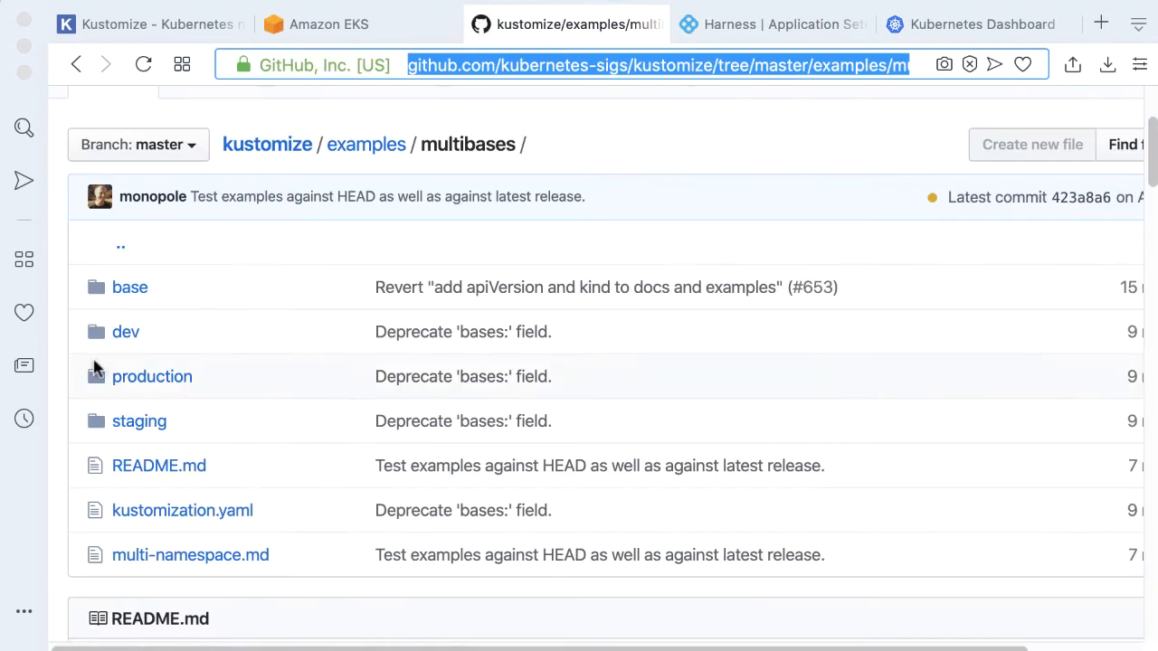
{"action": "scroll", "coordinate": [318, 325], "scroll_direction": "up", "scroll_amount": 2}
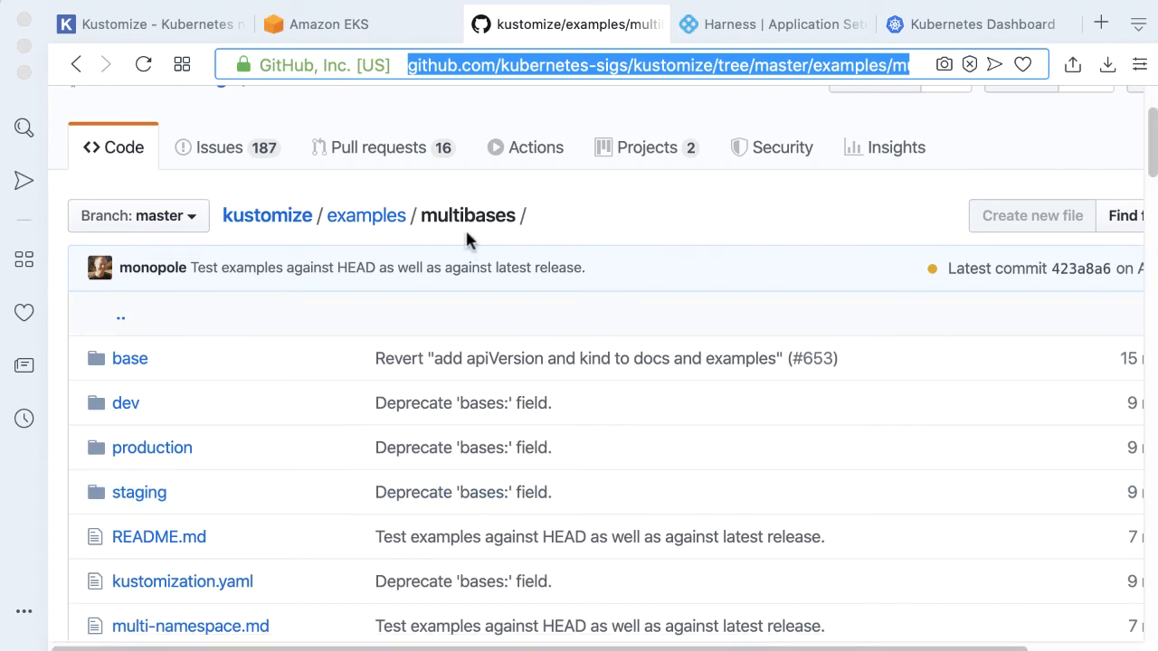
{"action": "left_click", "coordinate": [744, 29]}
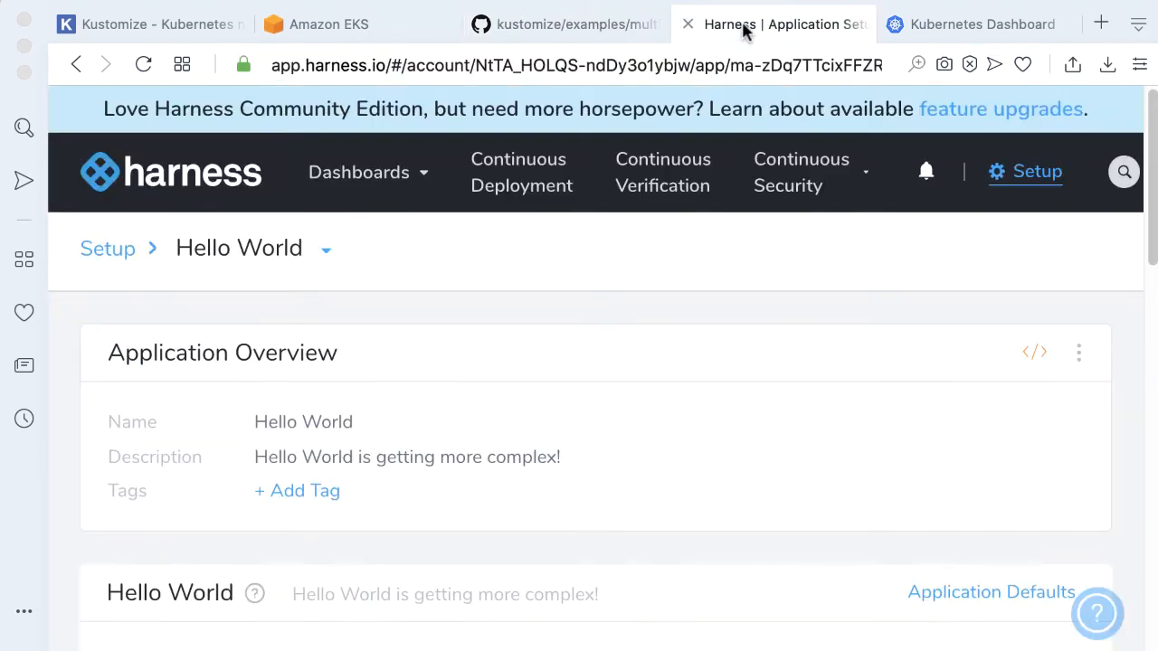
Add a Kubernetes service named multibases to the application, with multibases as its description
{"action": "scroll", "coordinate": [646, 299], "scroll_direction": "down", "scroll_amount": 3}
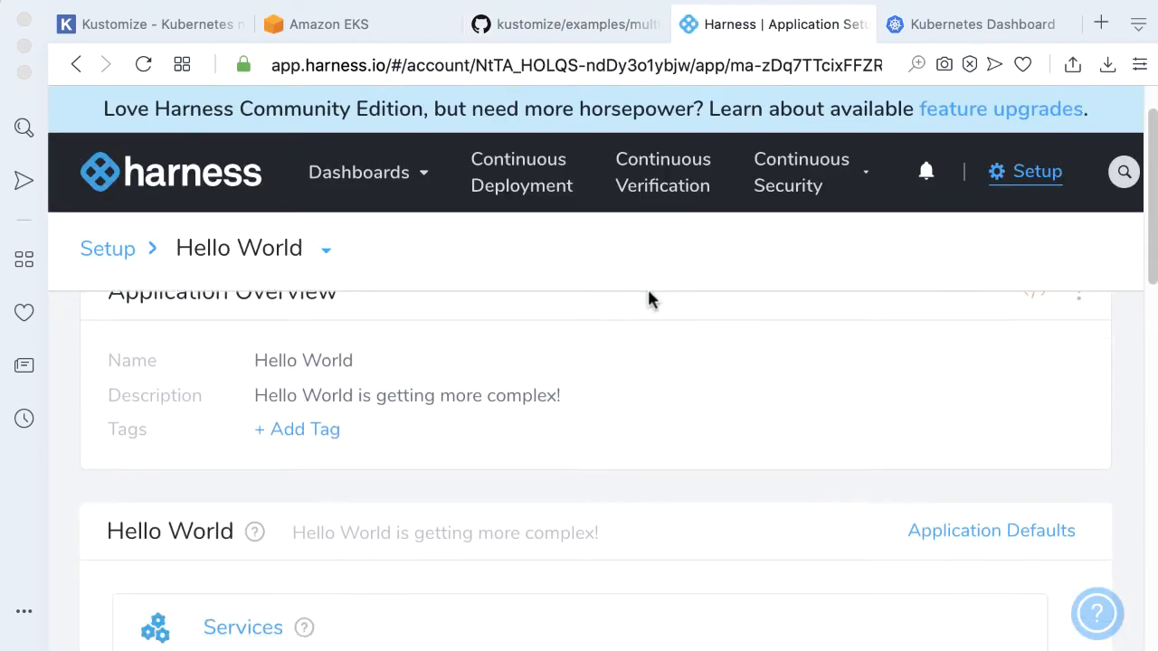
{"action": "scroll", "coordinate": [649, 293], "scroll_direction": "down", "scroll_amount": 2}
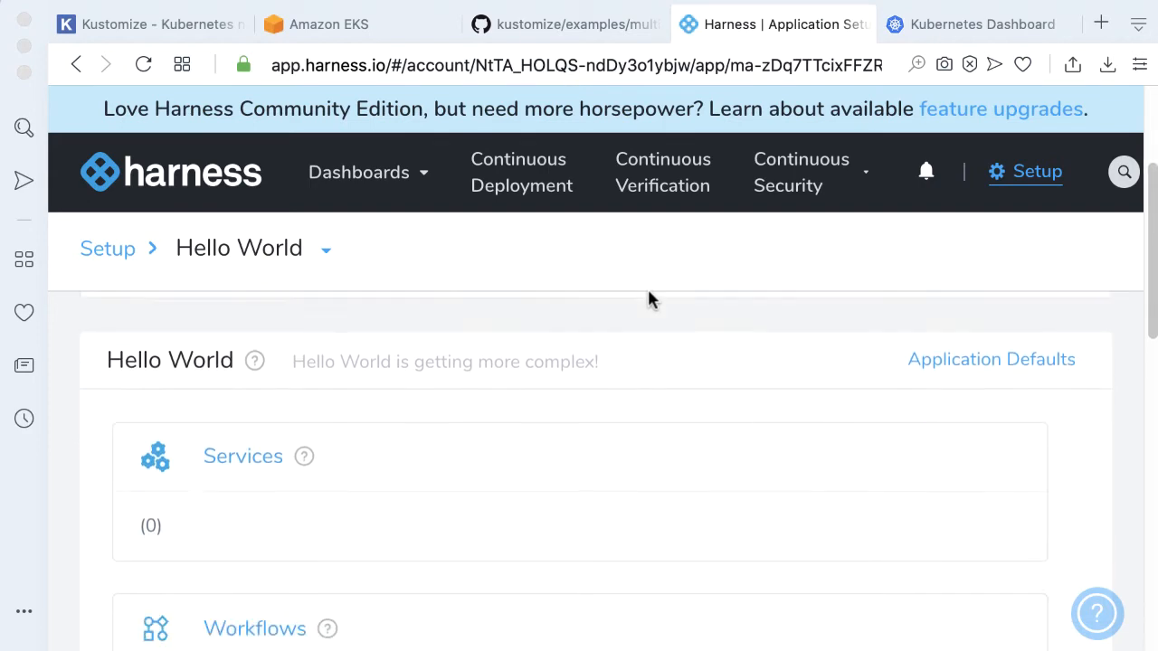
{"action": "left_click", "coordinate": [219, 458]}
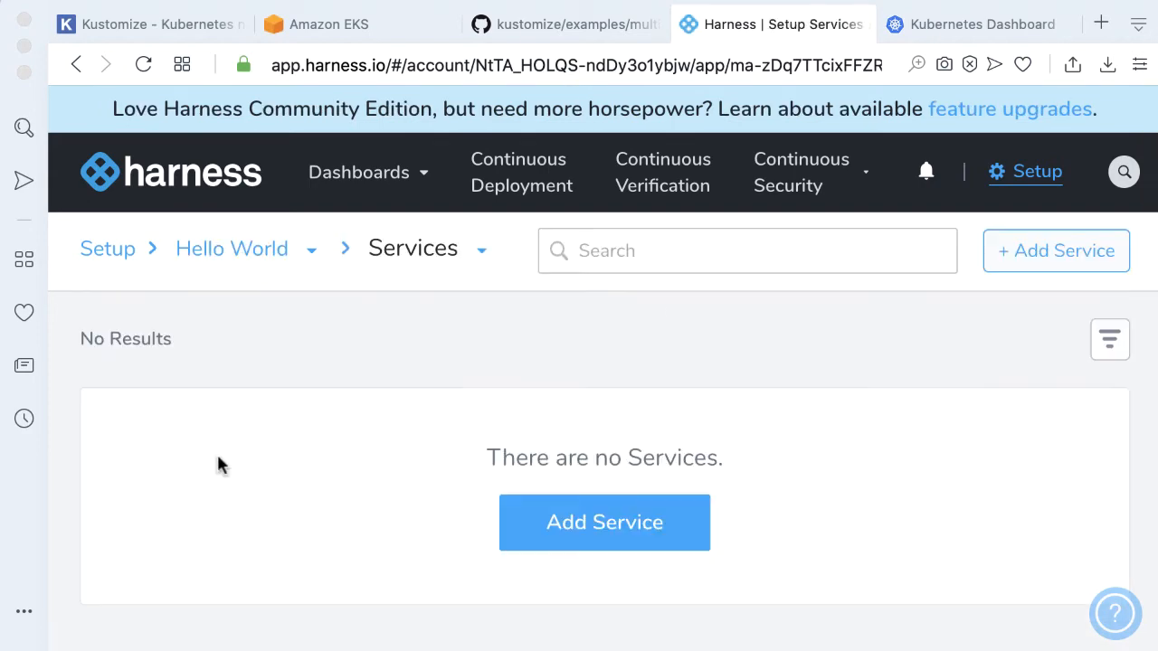
{"action": "left_click", "coordinate": [556, 527]}
{"action": "left_click", "coordinate": [391, 275]}
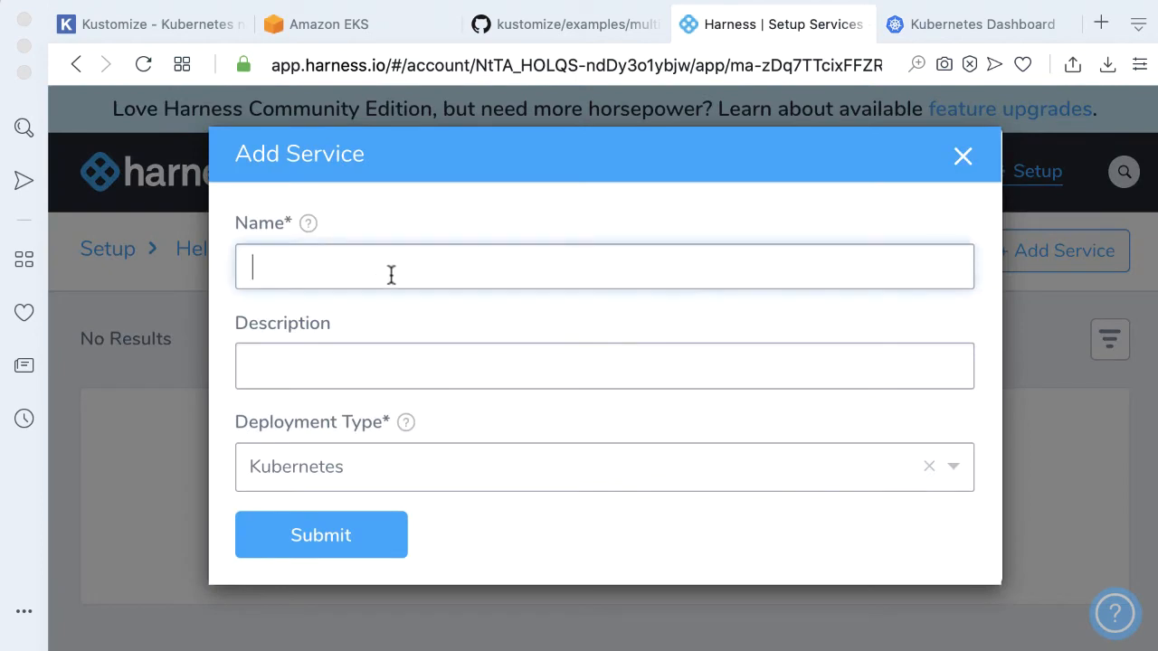
{"action": "type", "text": "multibases"}
{"action": "double_click", "coordinate": [328, 272]}
{"action": "key", "text": "ctrl+c"}
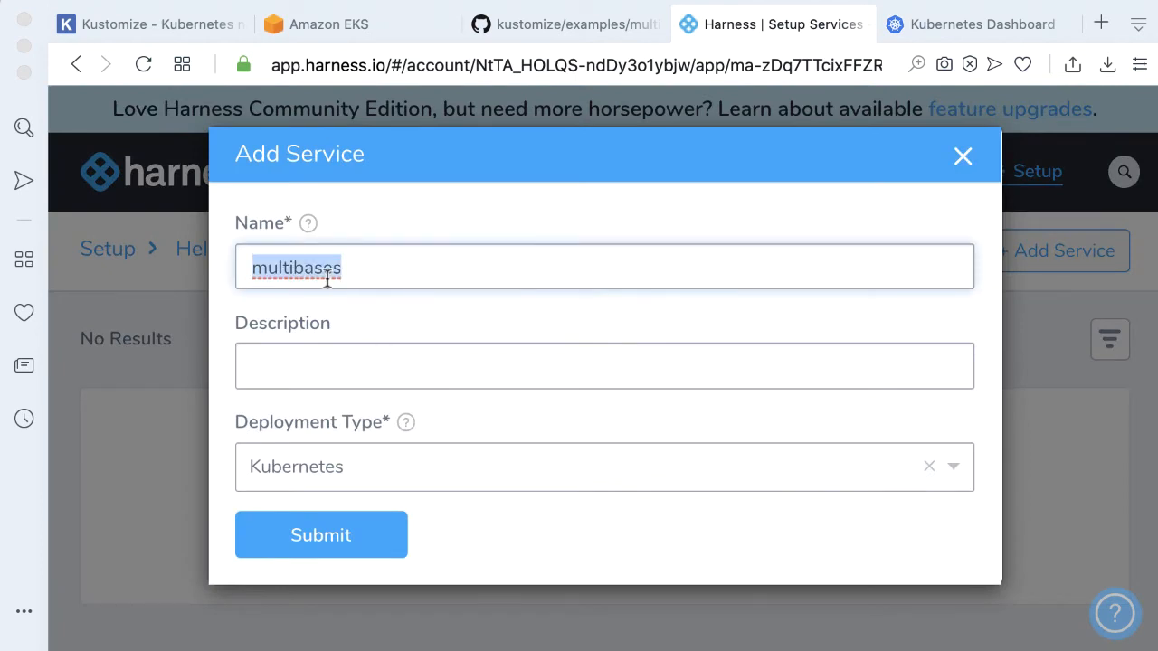
{"action": "left_click", "coordinate": [365, 364]}
{"action": "key", "text": "ctrl+v"}
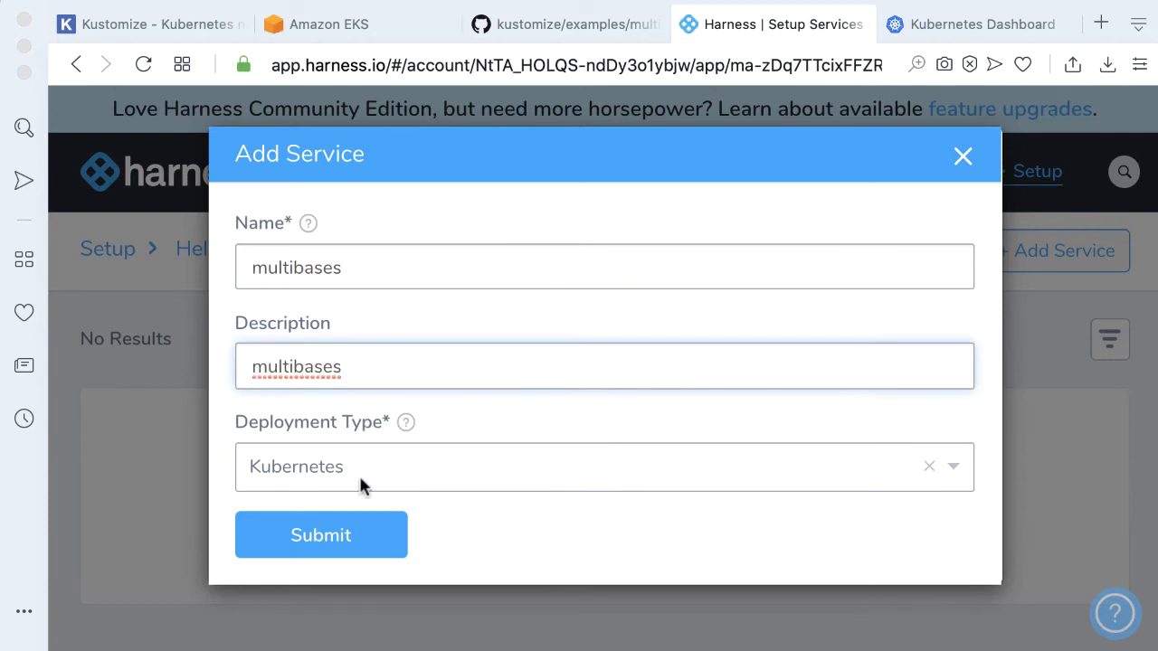
{"action": "left_click", "coordinate": [348, 536]}
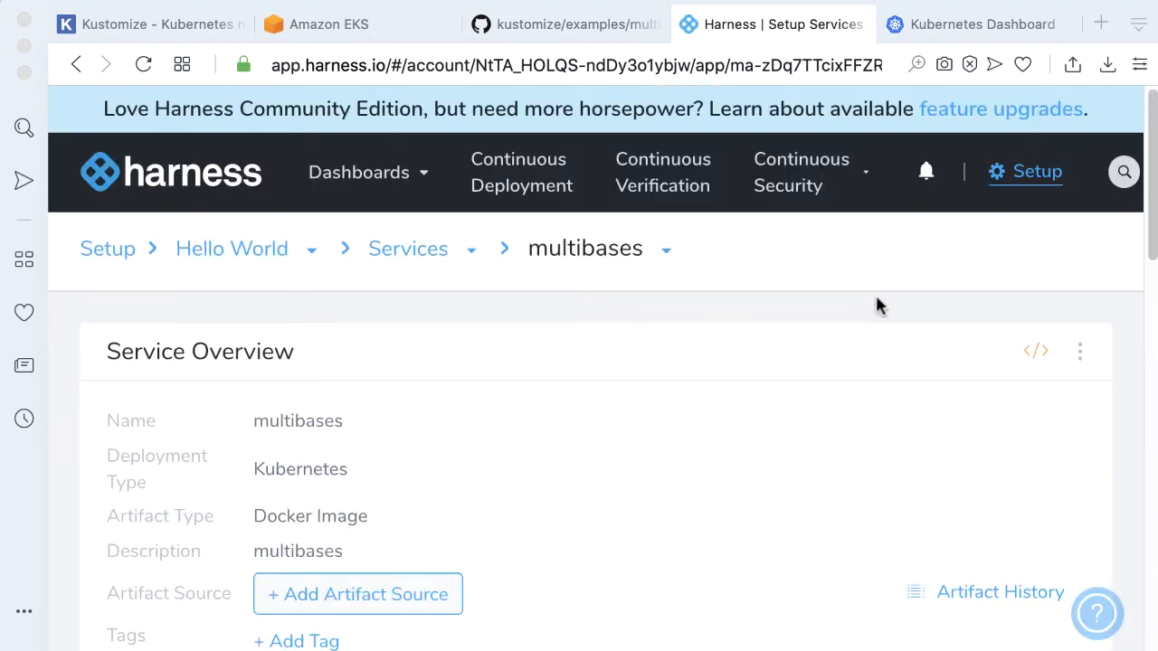
Link remote manifests to the service as a Kustomization Configuration from the Kustomize Sig source repository
{"action": "scroll", "coordinate": [877, 305], "scroll_direction": "down", "scroll_amount": 5}
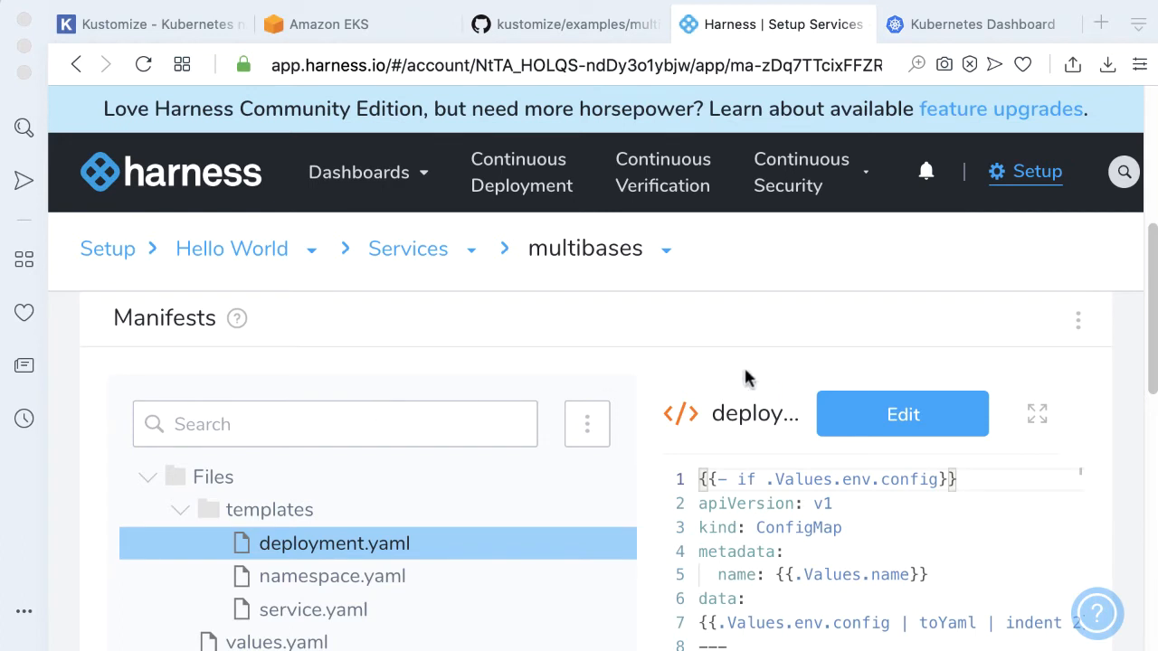
{"action": "scroll", "coordinate": [1050, 332], "scroll_direction": "up", "scroll_amount": 2}
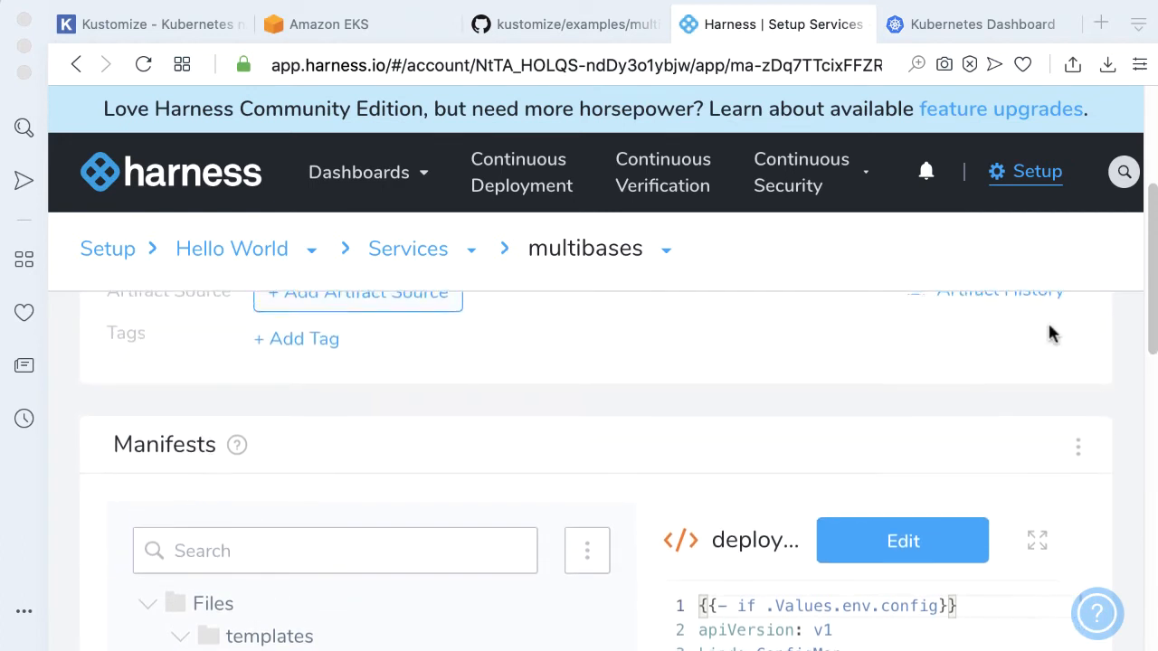
{"action": "scroll", "coordinate": [1051, 333], "scroll_direction": "down", "scroll_amount": 1}
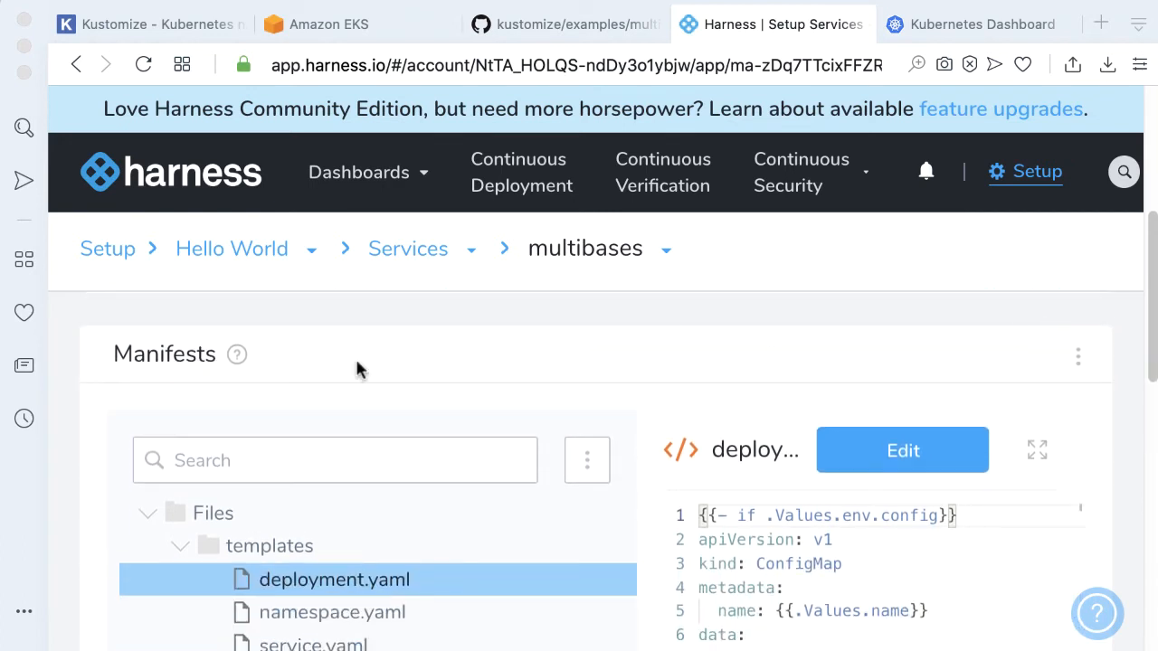
{"action": "left_click", "coordinate": [1077, 360]}
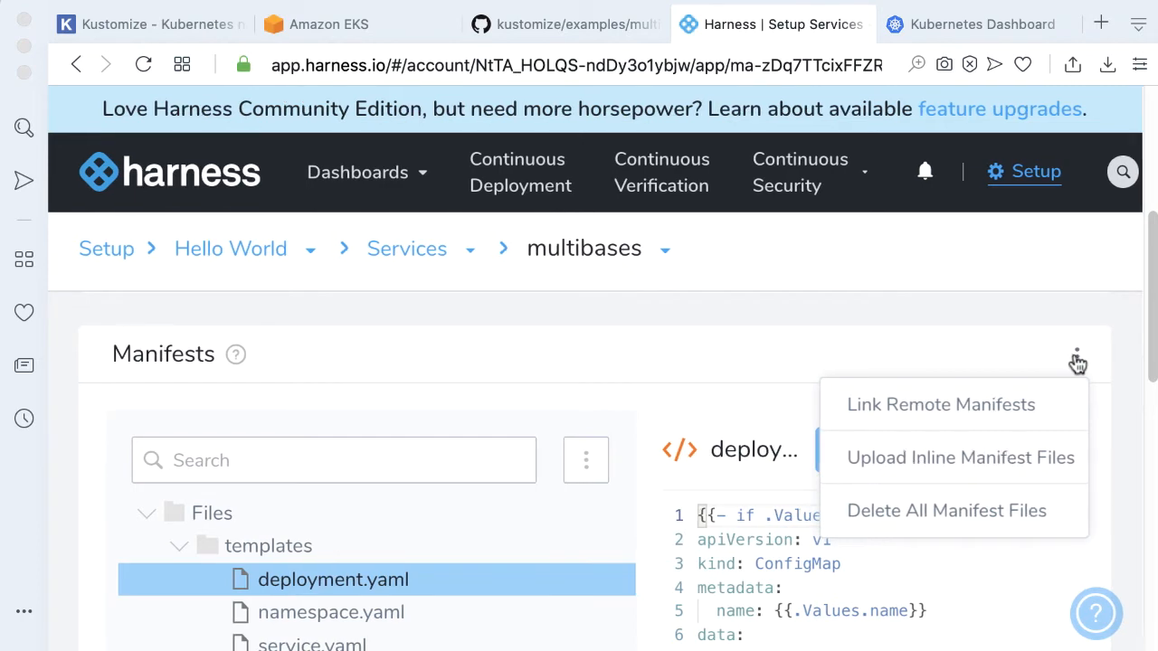
{"action": "left_click", "coordinate": [929, 409]}
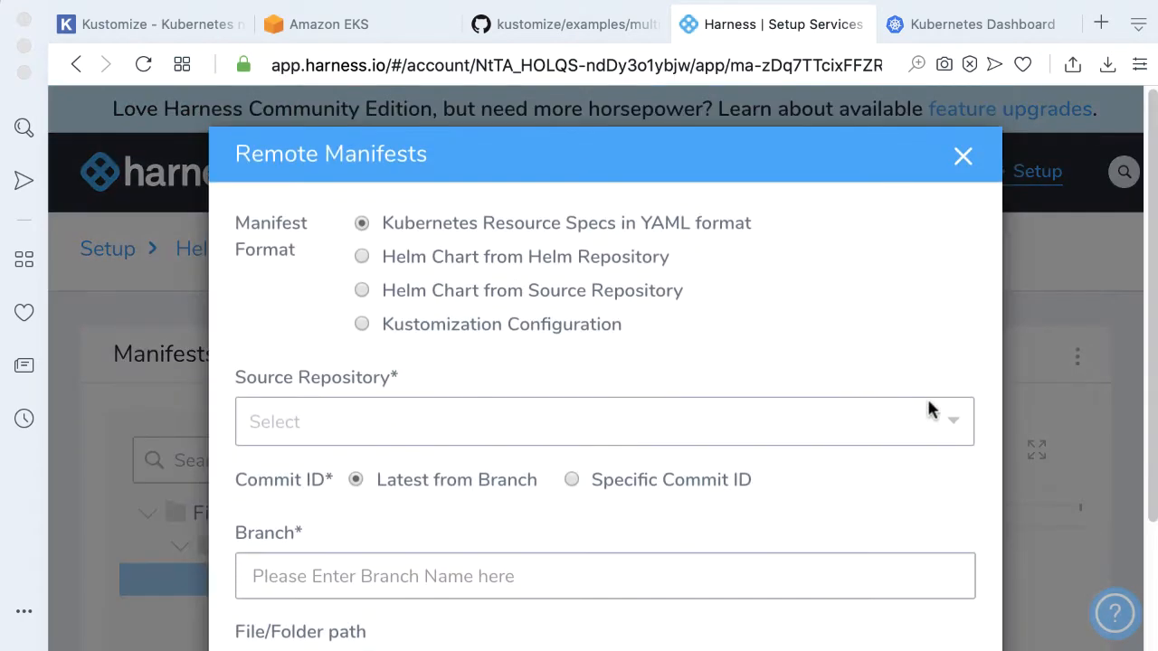
{"action": "left_click", "coordinate": [520, 325]}
{"action": "scroll", "coordinate": [827, 290], "scroll_direction": "down", "scroll_amount": 2}
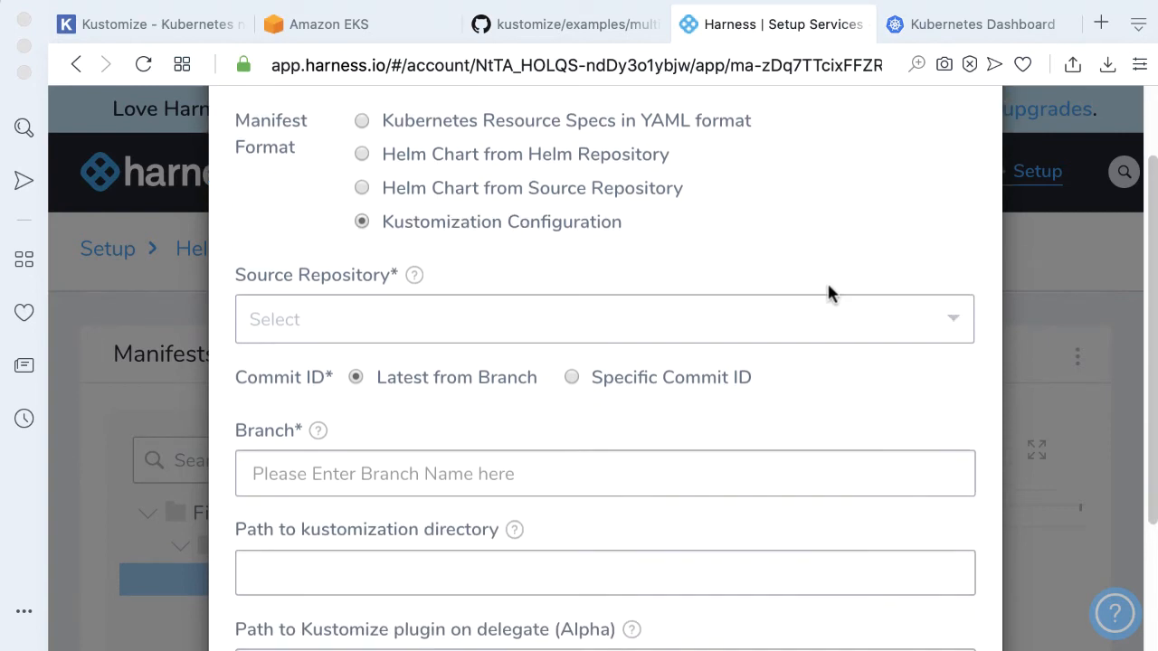
{"action": "left_click", "coordinate": [961, 319]}
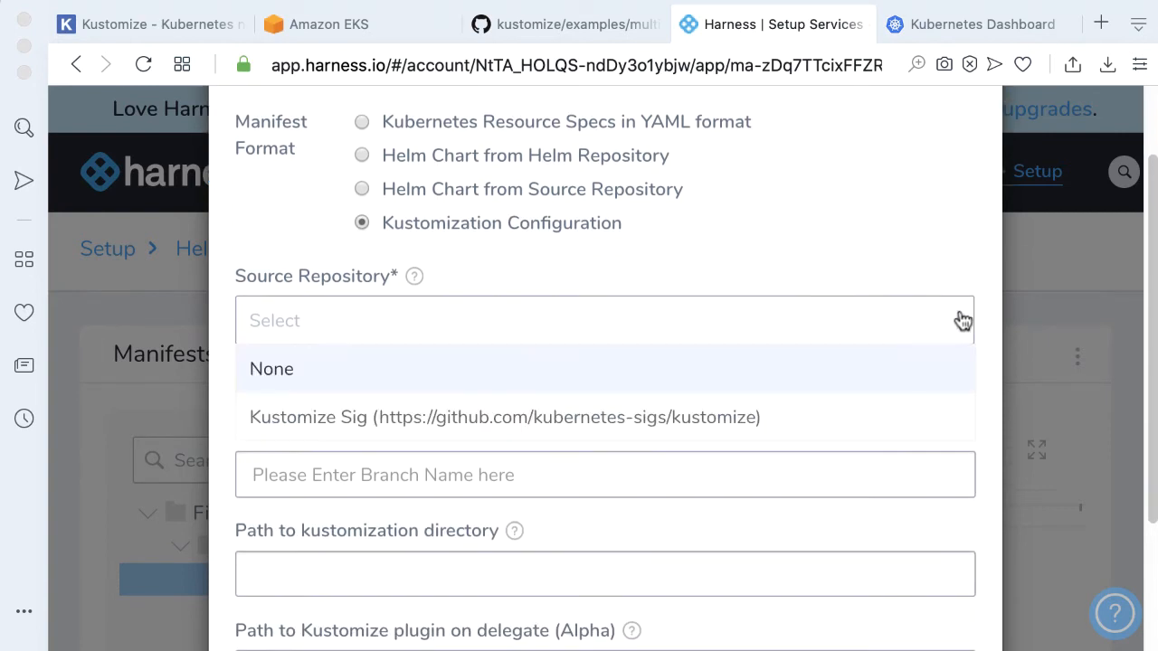
{"action": "left_click", "coordinate": [579, 419]}
Set the manifest branch to master
{"action": "scroll", "coordinate": [586, 405], "scroll_direction": "down", "scroll_amount": 2}
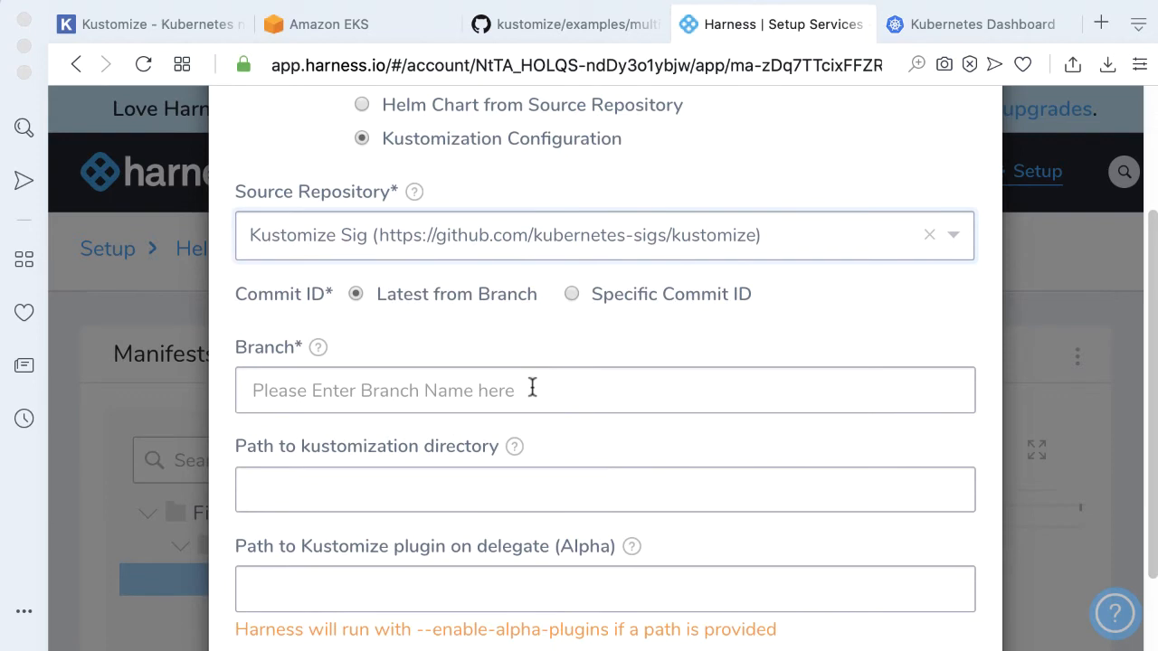
{"action": "left_click", "coordinate": [532, 390]}
{"action": "type", "text": "master"}
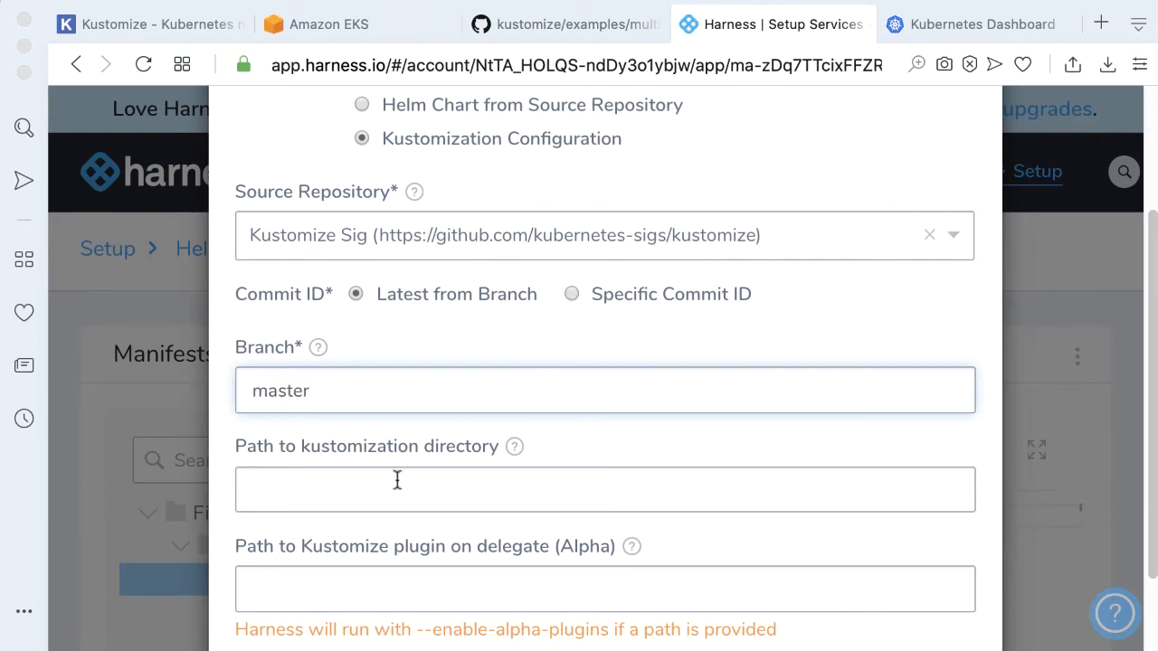
Set the kustomization directory path to examples/multibases/${env.name} and submit the remote manifest settings
{"action": "scroll", "coordinate": [401, 488], "scroll_direction": "up", "scroll_amount": 1}
{"action": "left_click", "coordinate": [579, 24]}
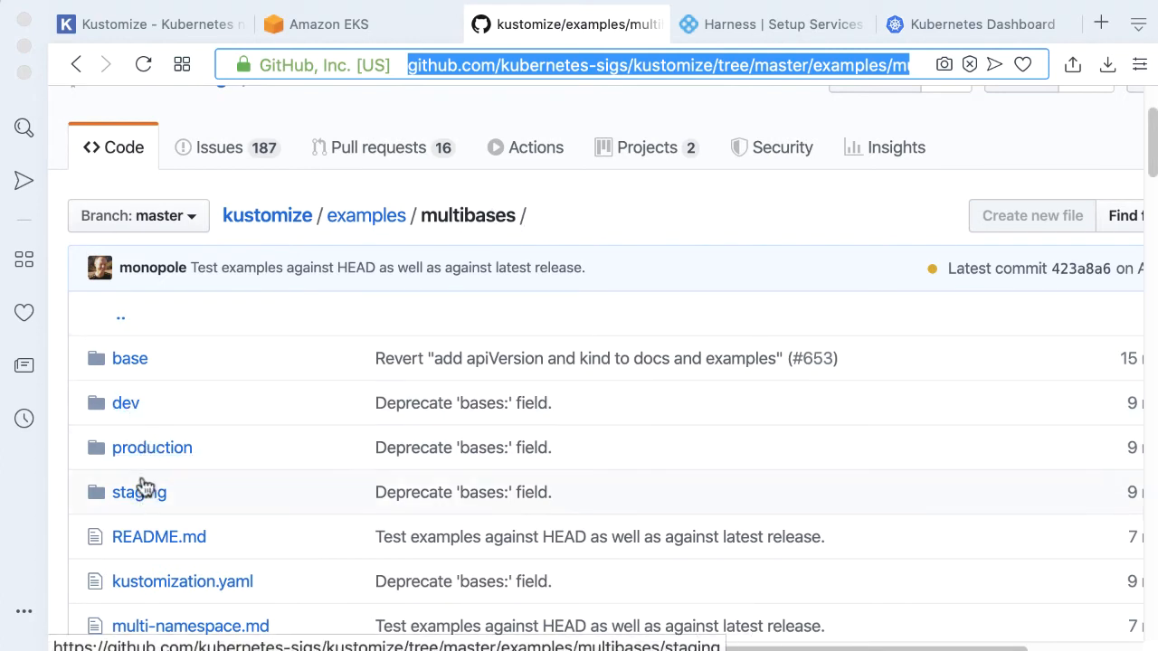
{"action": "left_click", "coordinate": [778, 24]}
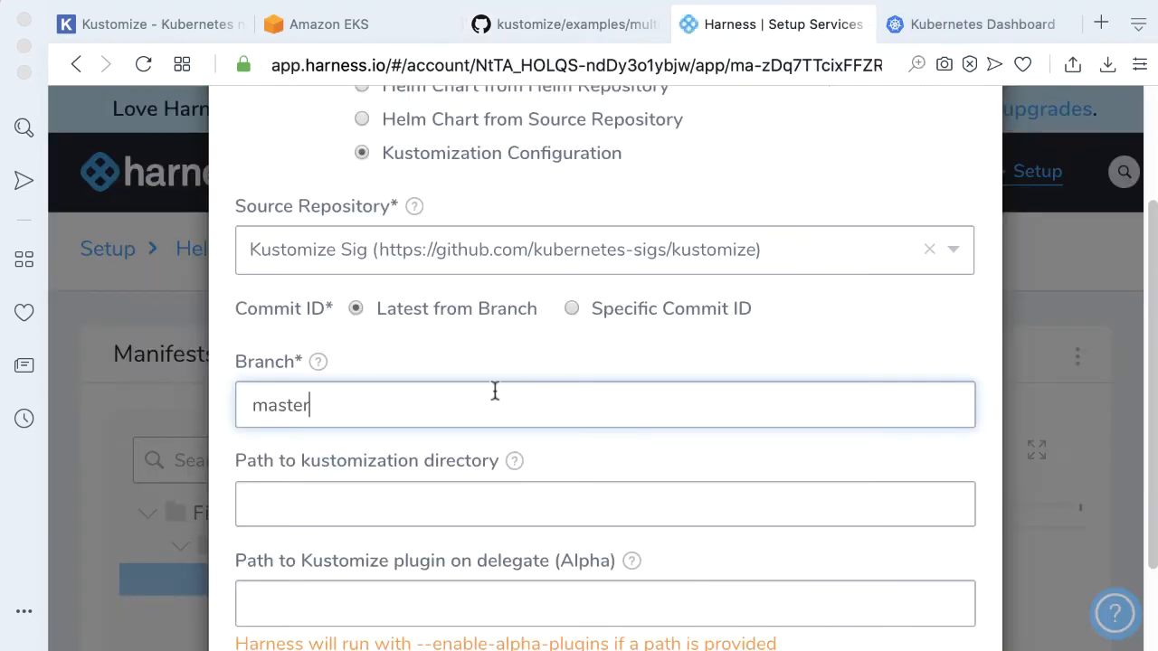
{"action": "left_click", "coordinate": [391, 497]}
{"action": "type", "text": "examples/multibases/${env.name}"}
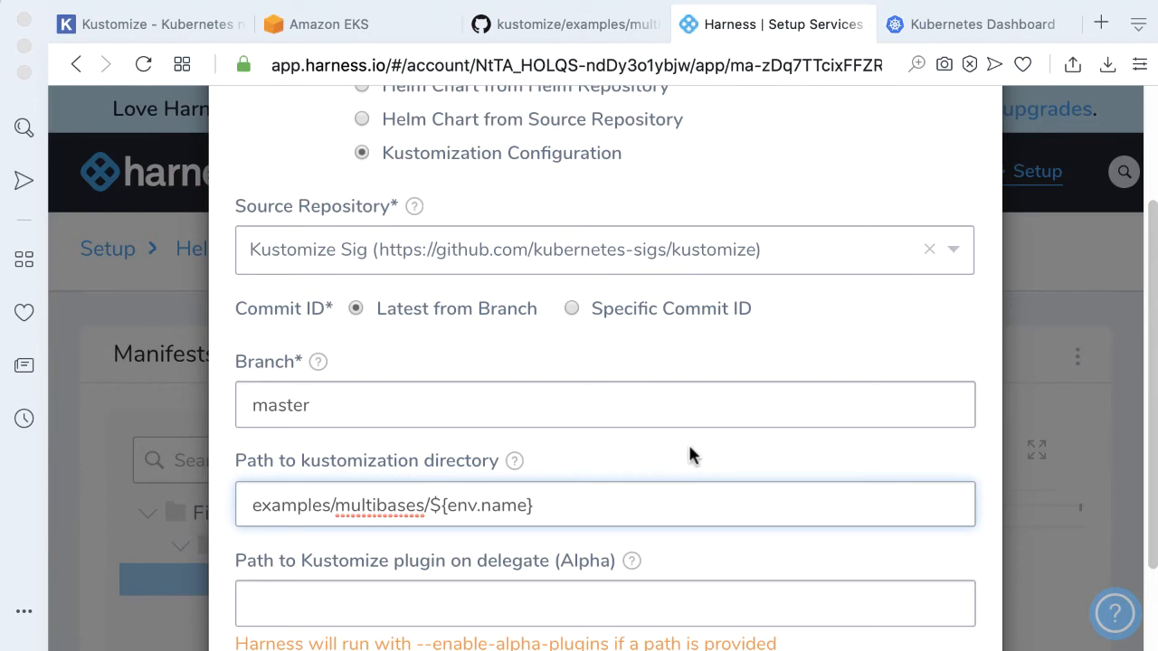
{"action": "left_click_drag", "start_coordinate": [431, 505], "coordinate": [556, 505]}
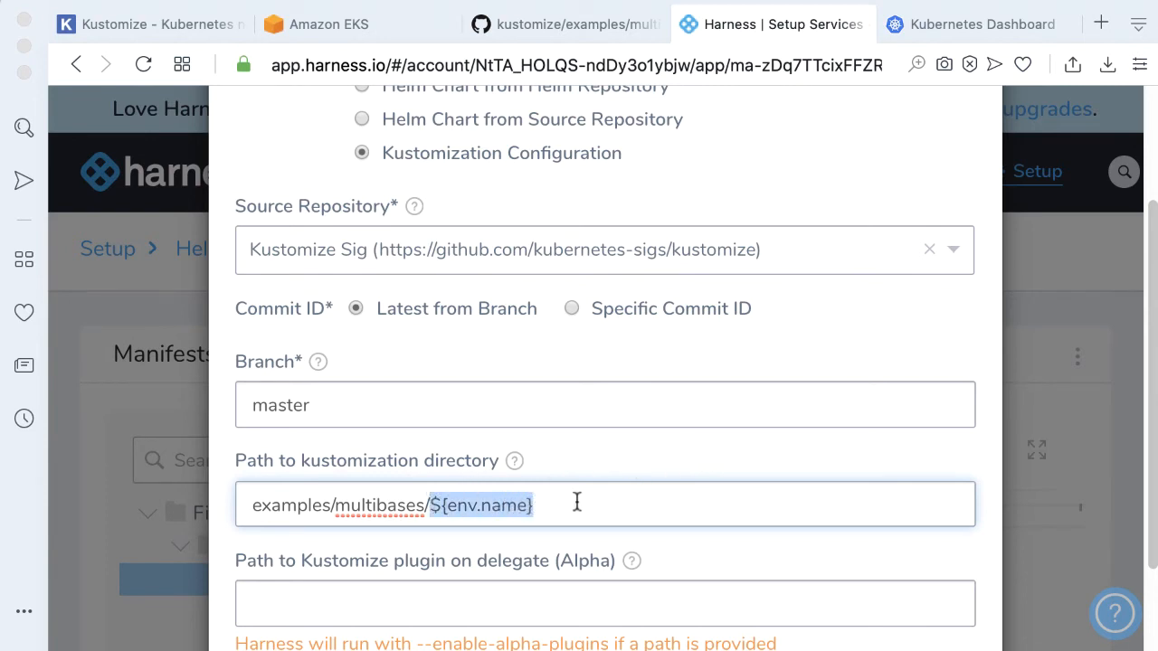
{"action": "scroll", "coordinate": [647, 415], "scroll_direction": "down", "scroll_amount": 3}
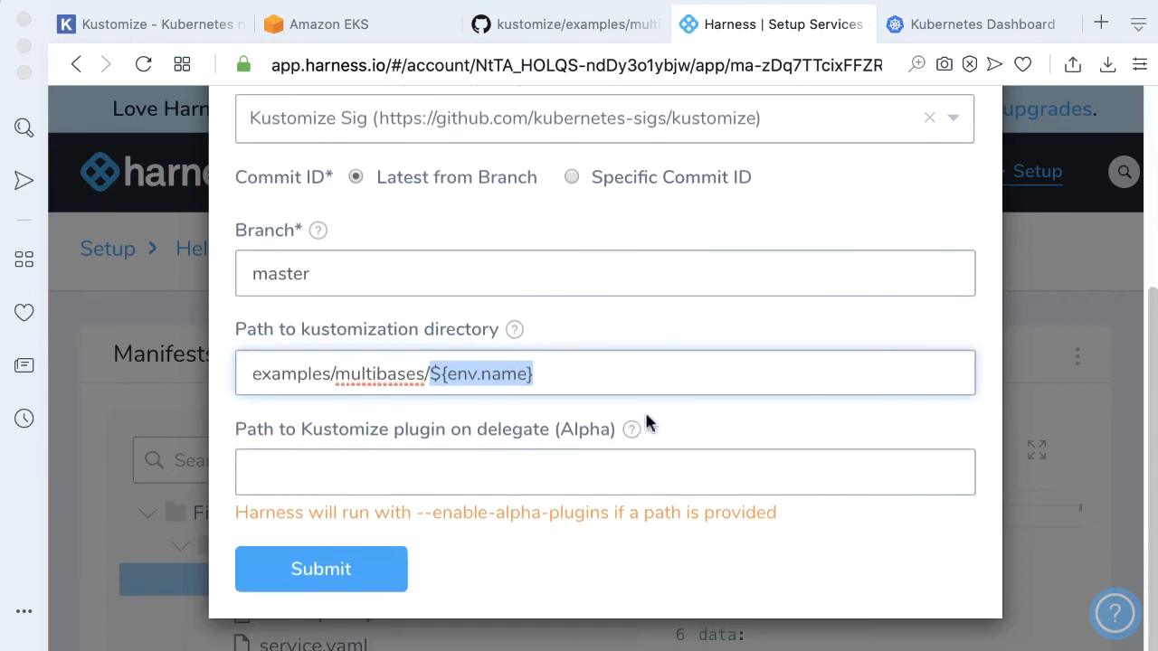
{"action": "left_click", "coordinate": [615, 386]}
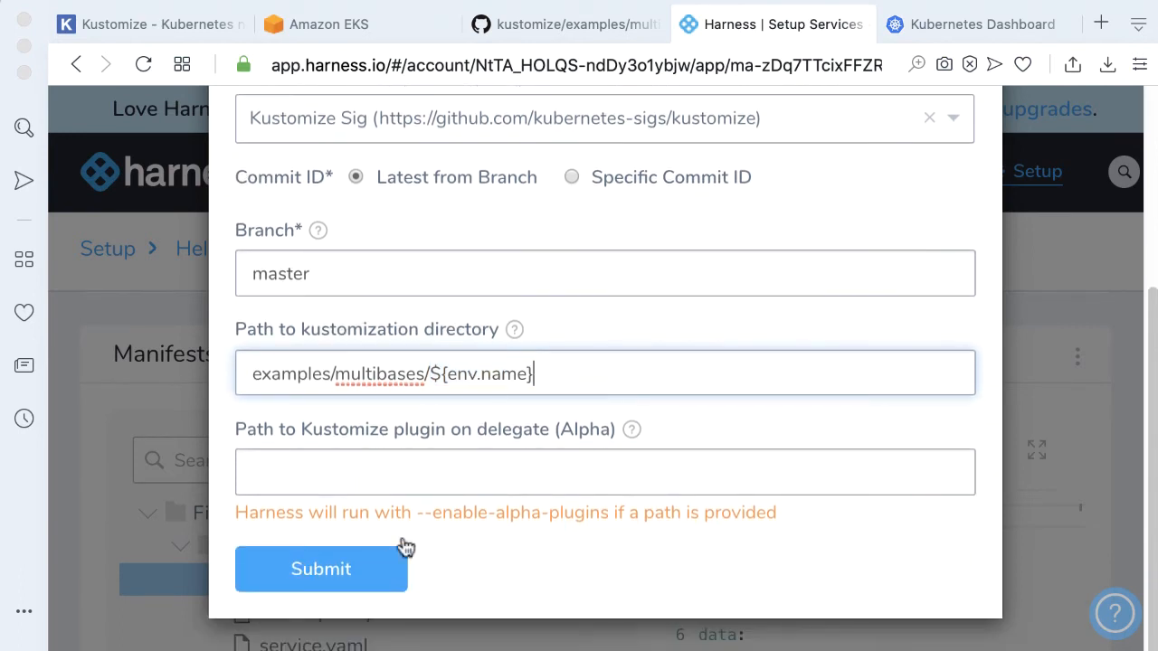
{"action": "left_click", "coordinate": [365, 567]}
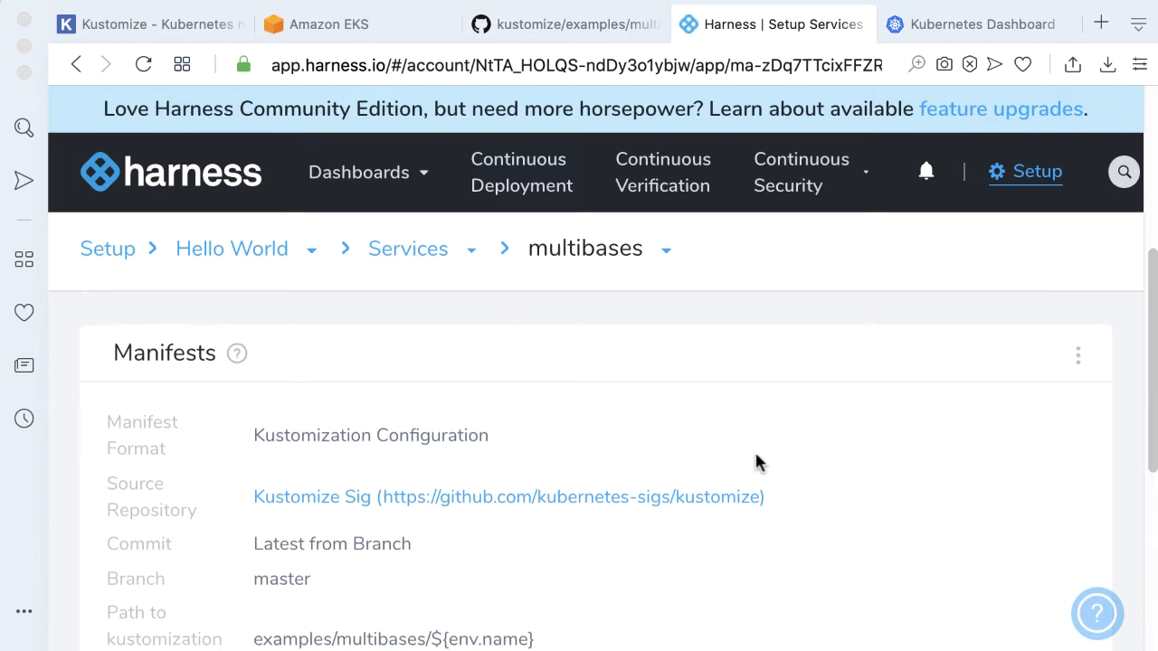
{"action": "scroll", "coordinate": [758, 461], "scroll_direction": "down", "scroll_amount": 1}
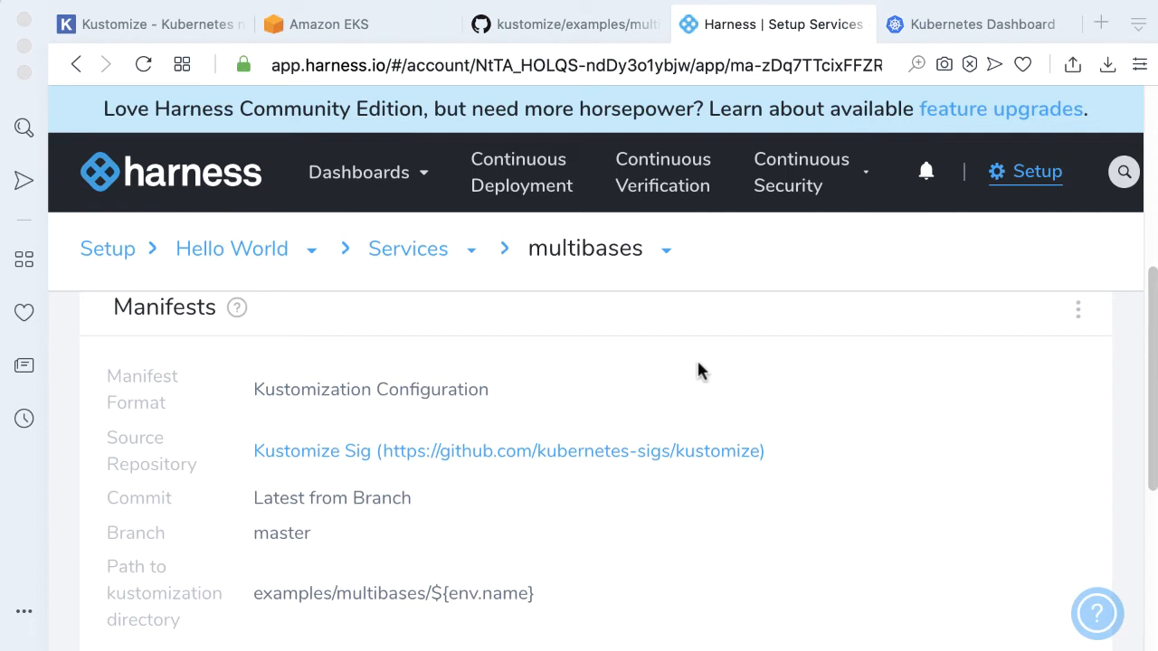
Add an environment named dev to the application, with description dev and environment type Non-Production
{"action": "left_click", "coordinate": [237, 258]}
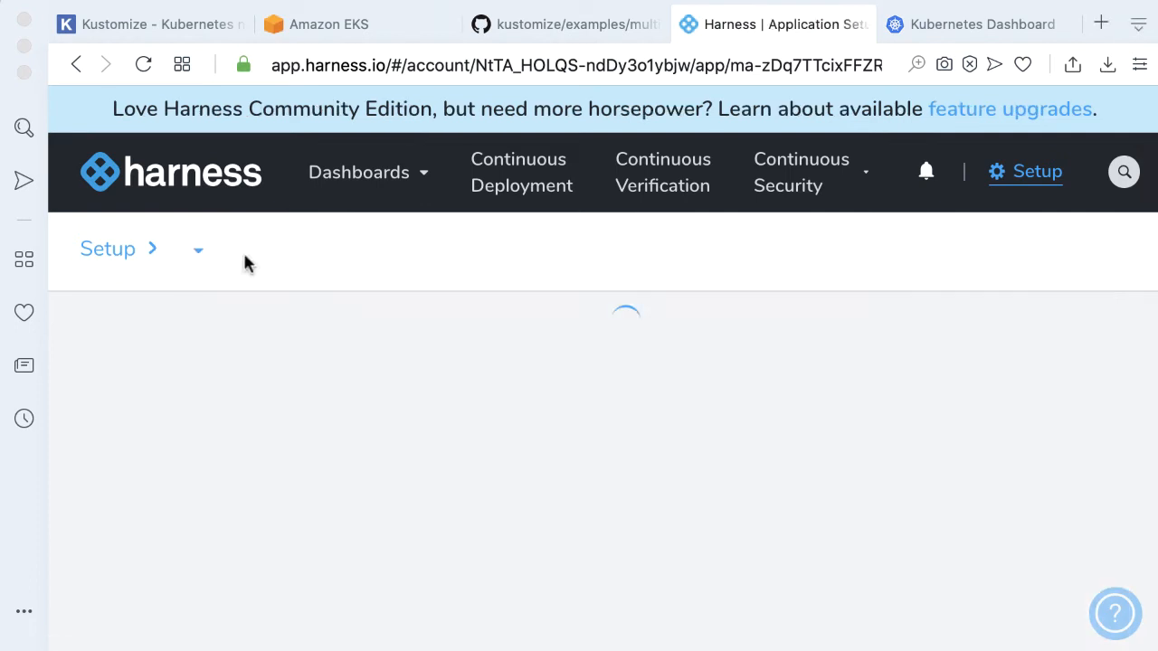
{"action": "scroll", "coordinate": [882, 350], "scroll_direction": "down", "scroll_amount": 5}
{"action": "scroll", "coordinate": [874, 350], "scroll_direction": "down", "scroll_amount": 5}
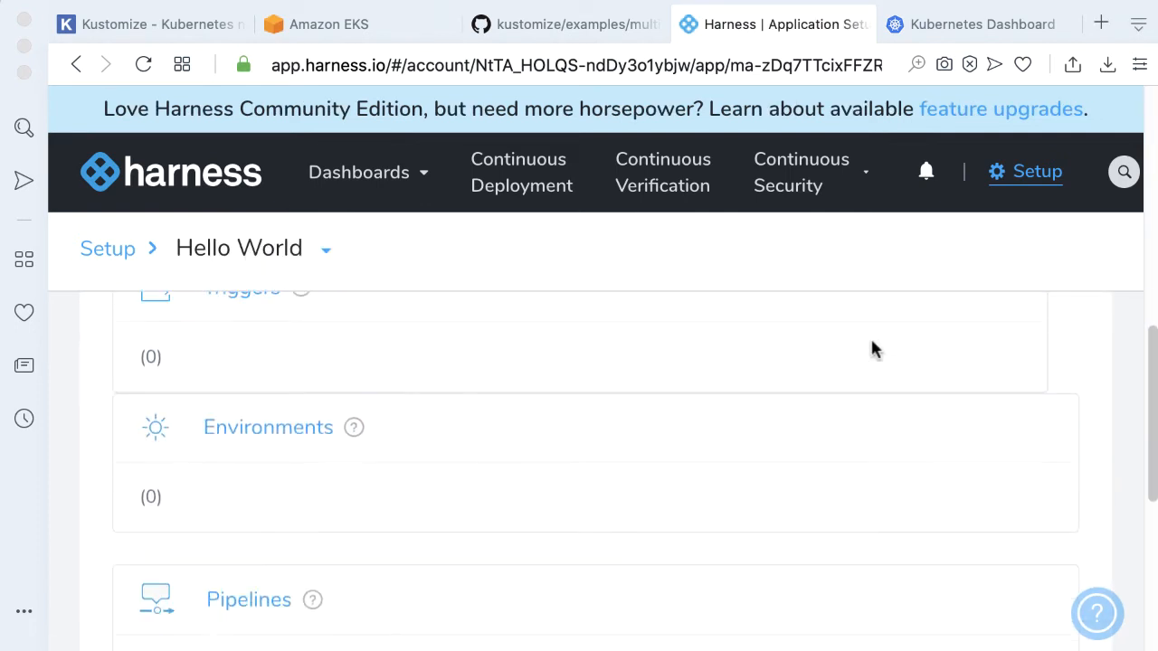
{"action": "left_click", "coordinate": [277, 379]}
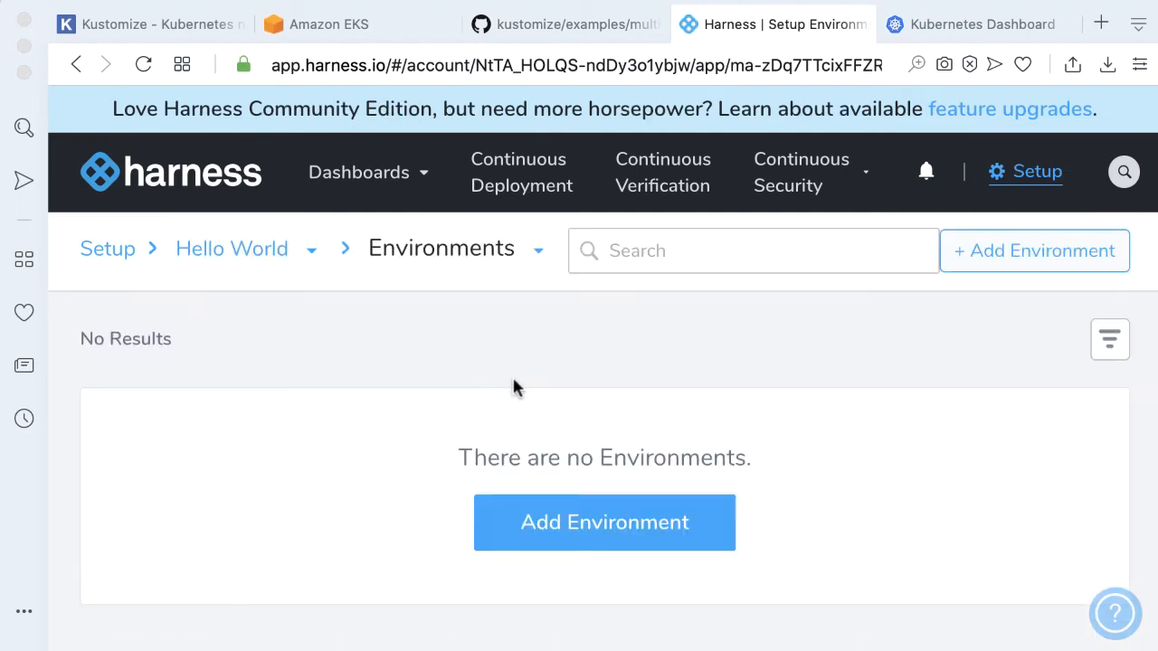
{"action": "left_click", "coordinate": [669, 509]}
{"action": "left_click", "coordinate": [376, 272]}
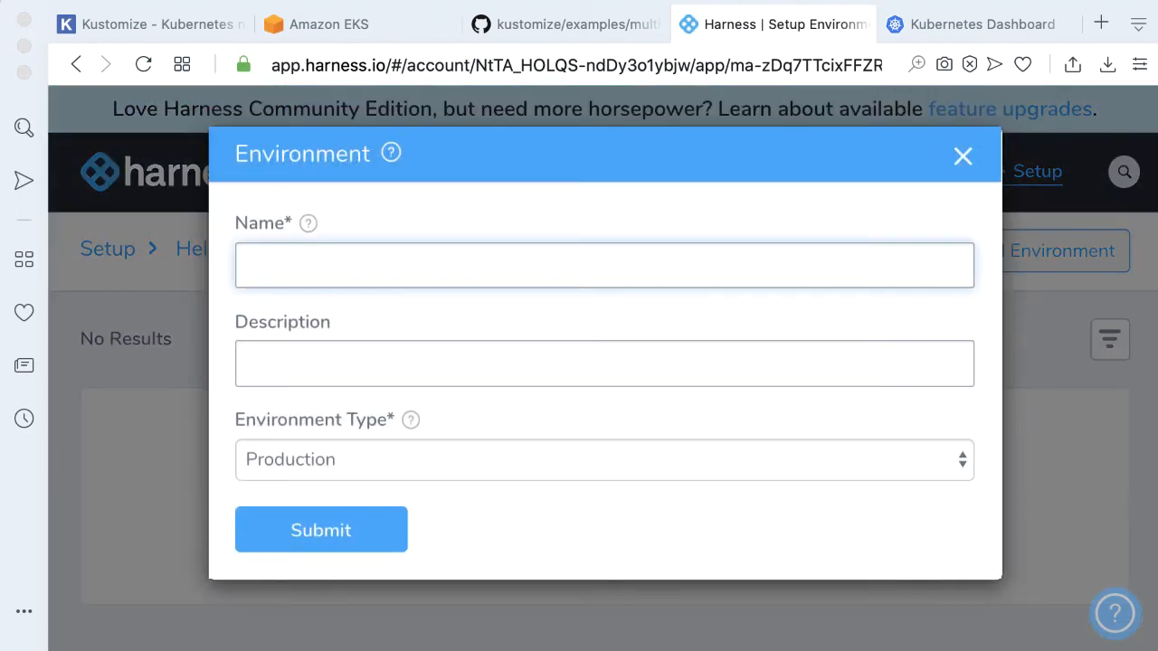
{"action": "type", "text": "dev"}
{"action": "left_click", "coordinate": [389, 364]}
{"action": "type", "text": "dev"}
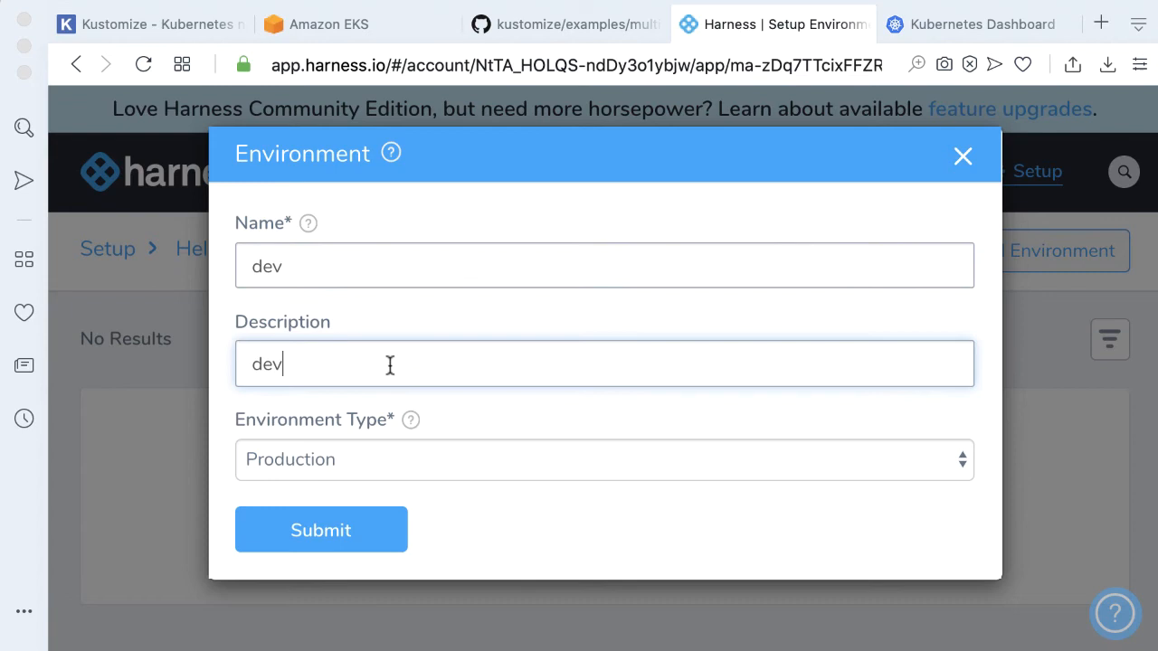
{"action": "left_click", "coordinate": [422, 464]}
{"action": "left_click", "coordinate": [398, 484]}
{"action": "left_click", "coordinate": [354, 536]}
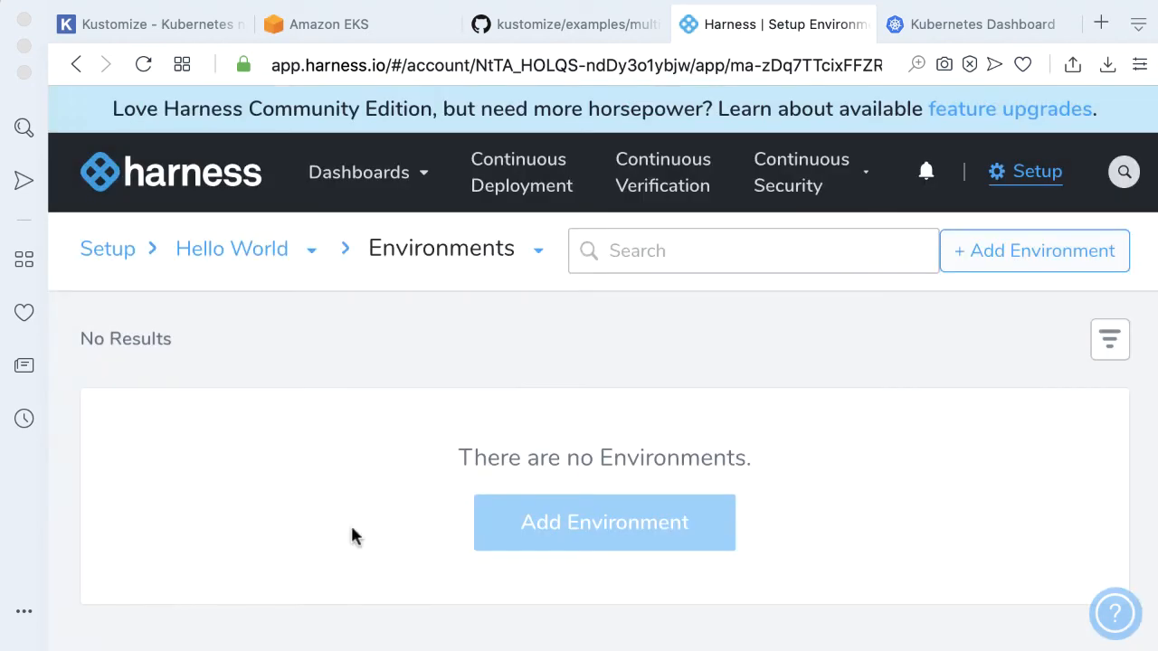
Add an infrastructure definition named dev_eks to the dev environment
{"action": "scroll", "coordinate": [660, 383], "scroll_direction": "down", "scroll_amount": 3}
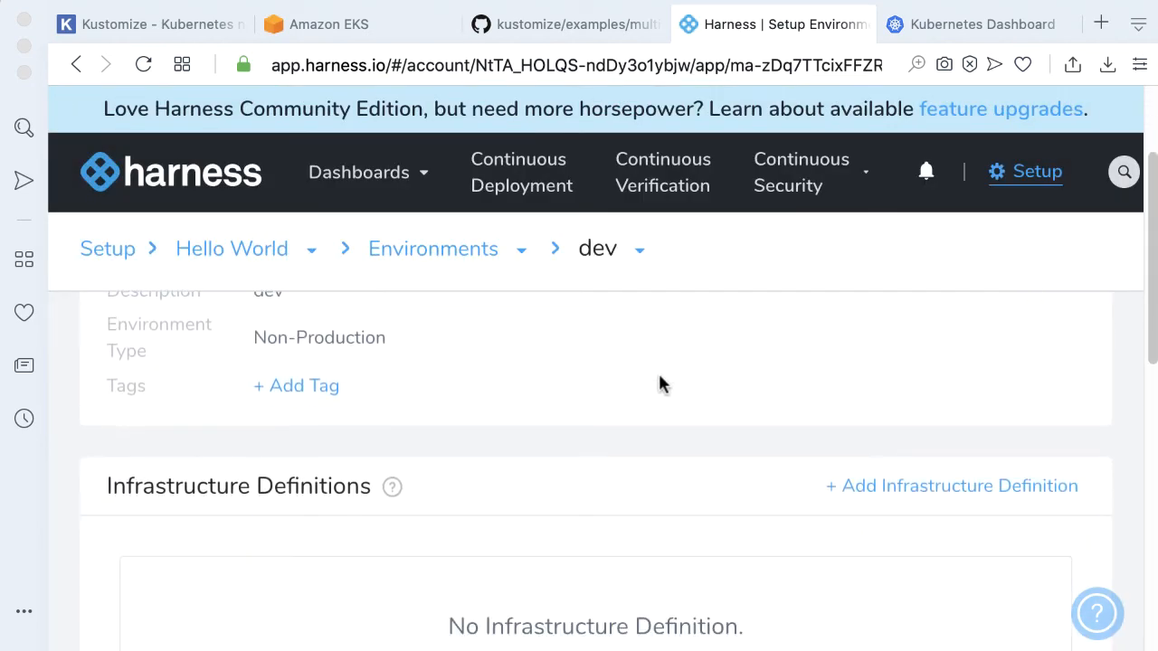
{"action": "scroll", "coordinate": [658, 384], "scroll_direction": "down", "scroll_amount": 4}
{"action": "left_click", "coordinate": [589, 458]}
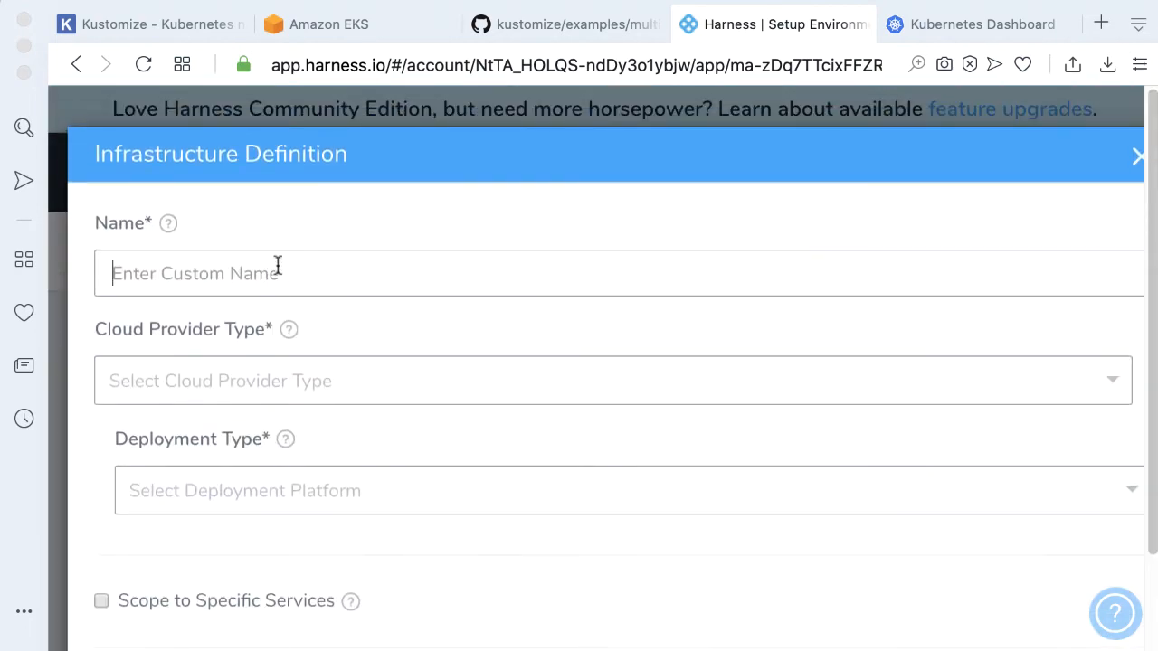
{"action": "type", "text": "dev"}
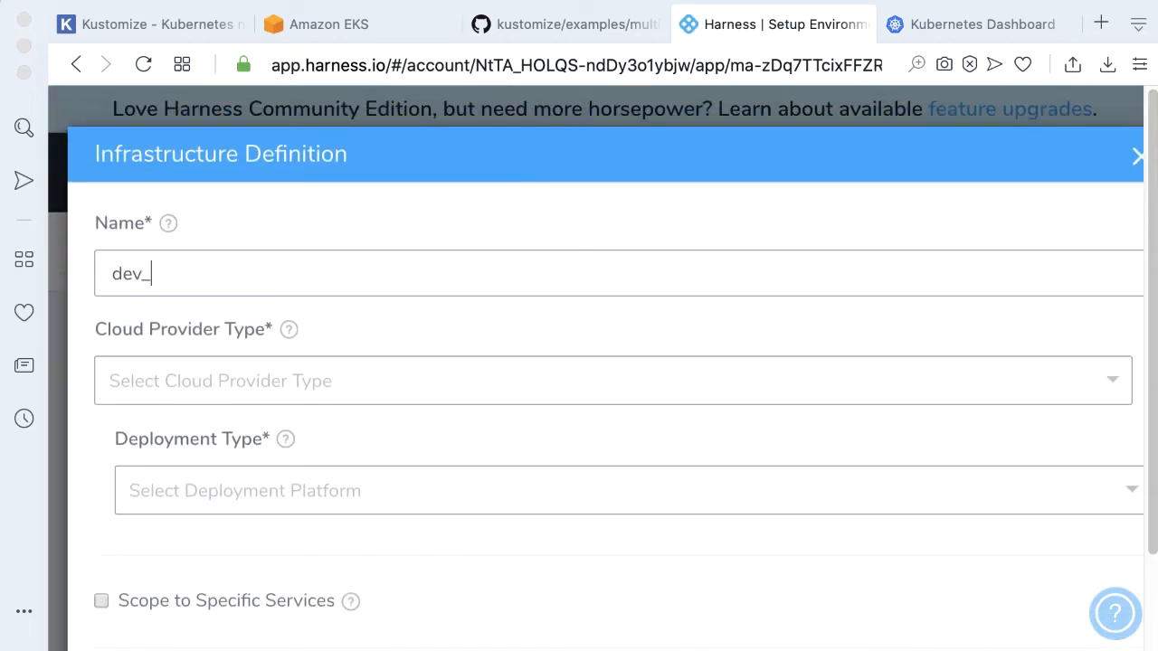
{"action": "type", "text": "_eks"}
Choose Kubernetes Cluster as the cloud provider type and Kubernetes as the deployment type for dev_eks
{"action": "left_click", "coordinate": [422, 381]}
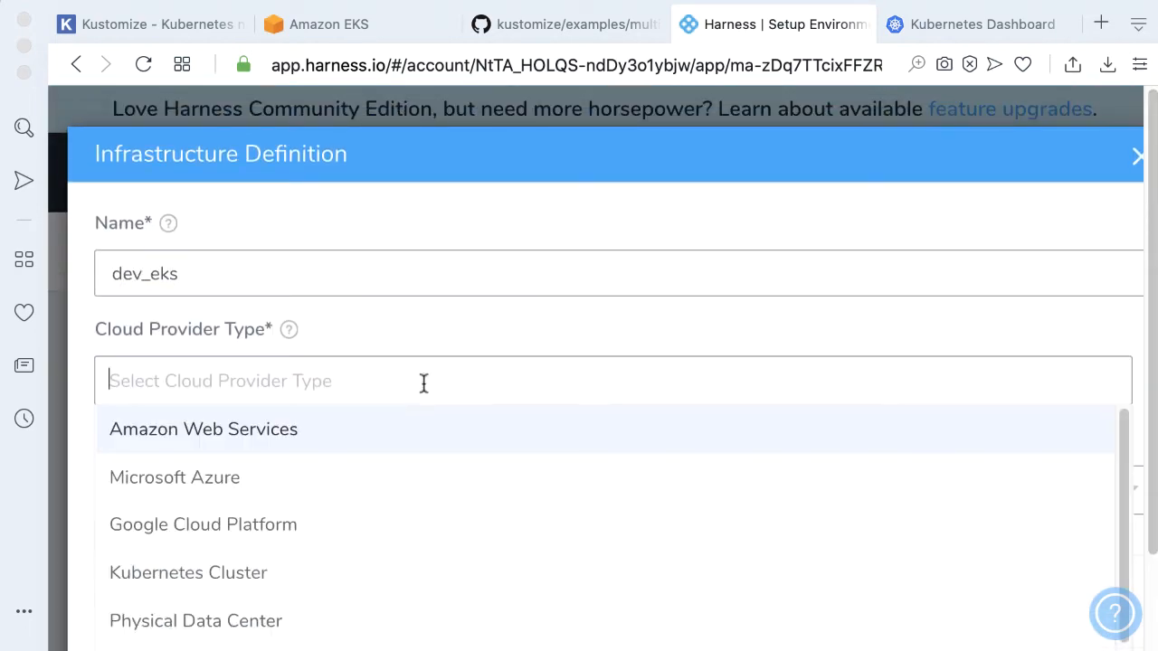
{"action": "left_click", "coordinate": [303, 572]}
{"action": "left_click", "coordinate": [374, 496]}
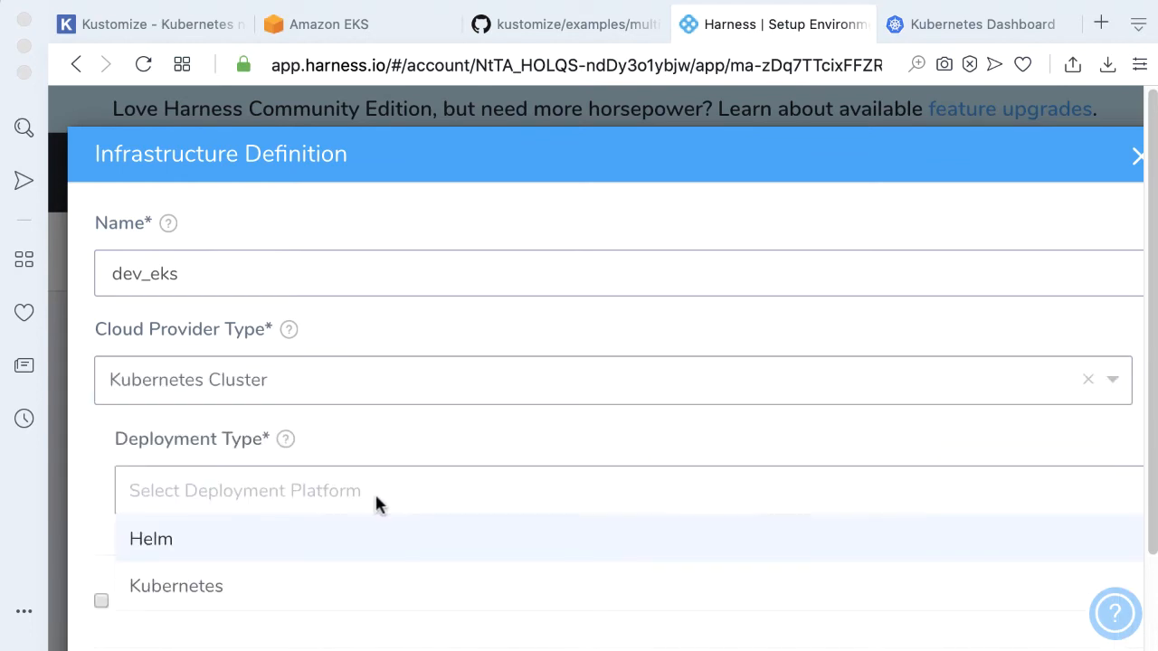
{"action": "left_click", "coordinate": [287, 579]}
Select the my_eks Kubernetes cluster as cloud provider and submit the dev_eks infrastructure definition
{"action": "scroll", "coordinate": [601, 321], "scroll_direction": "down", "scroll_amount": 3}
{"action": "left_click", "coordinate": [398, 448]}
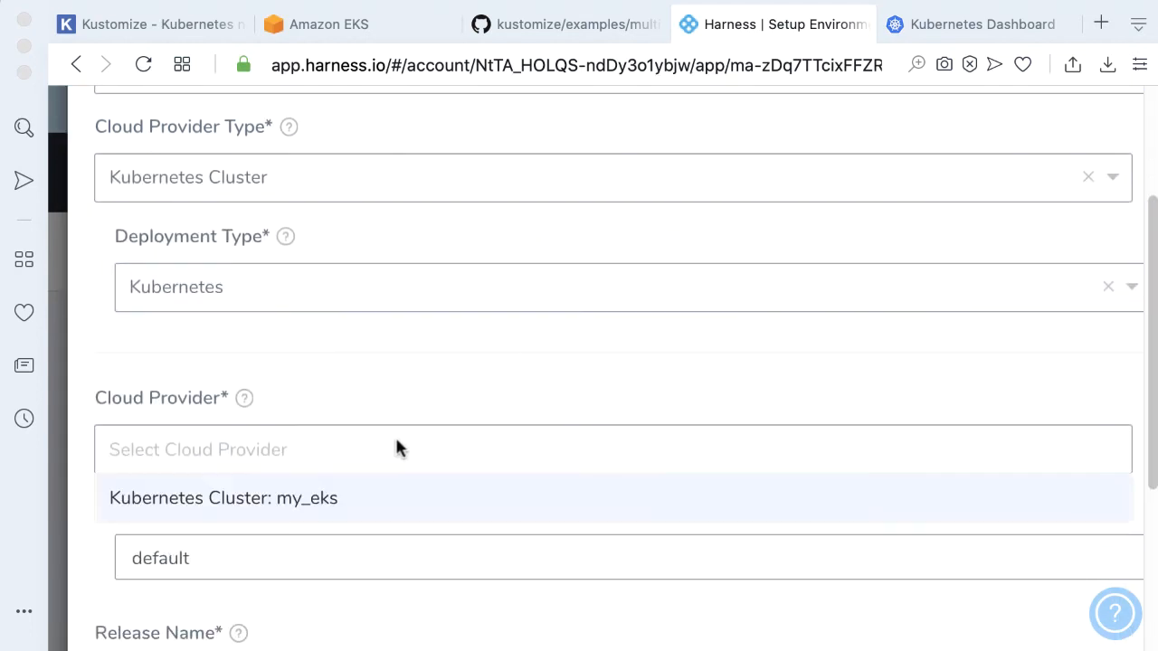
{"action": "left_click", "coordinate": [305, 496]}
{"action": "scroll", "coordinate": [427, 448], "scroll_direction": "down", "scroll_amount": 5}
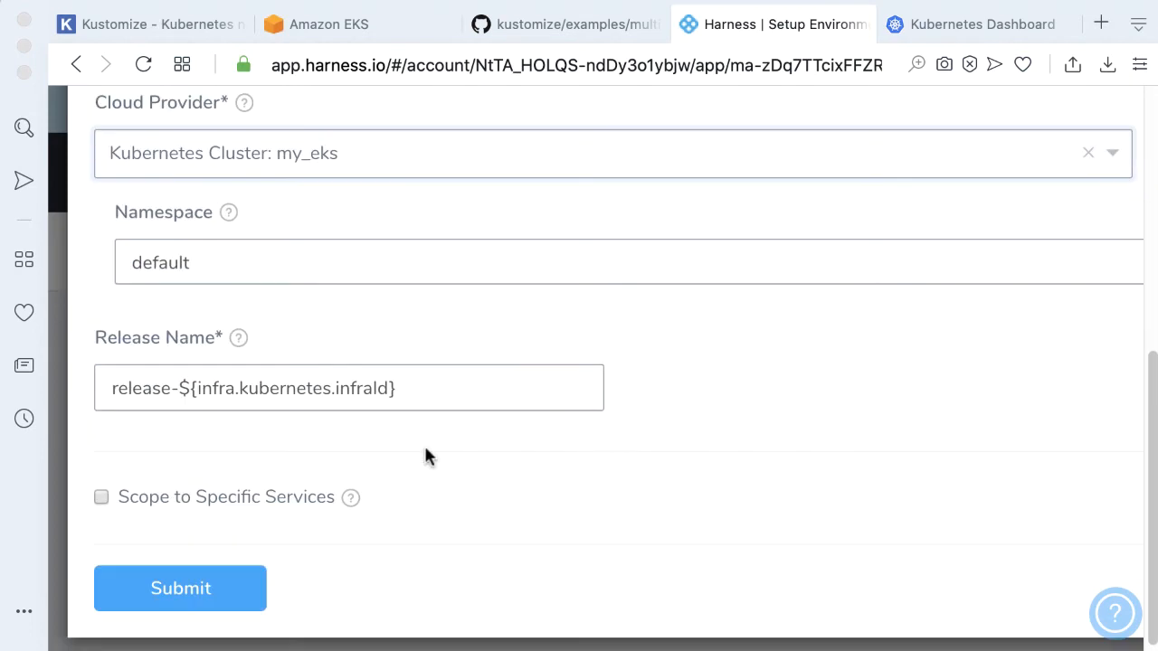
{"action": "left_click", "coordinate": [180, 569]}
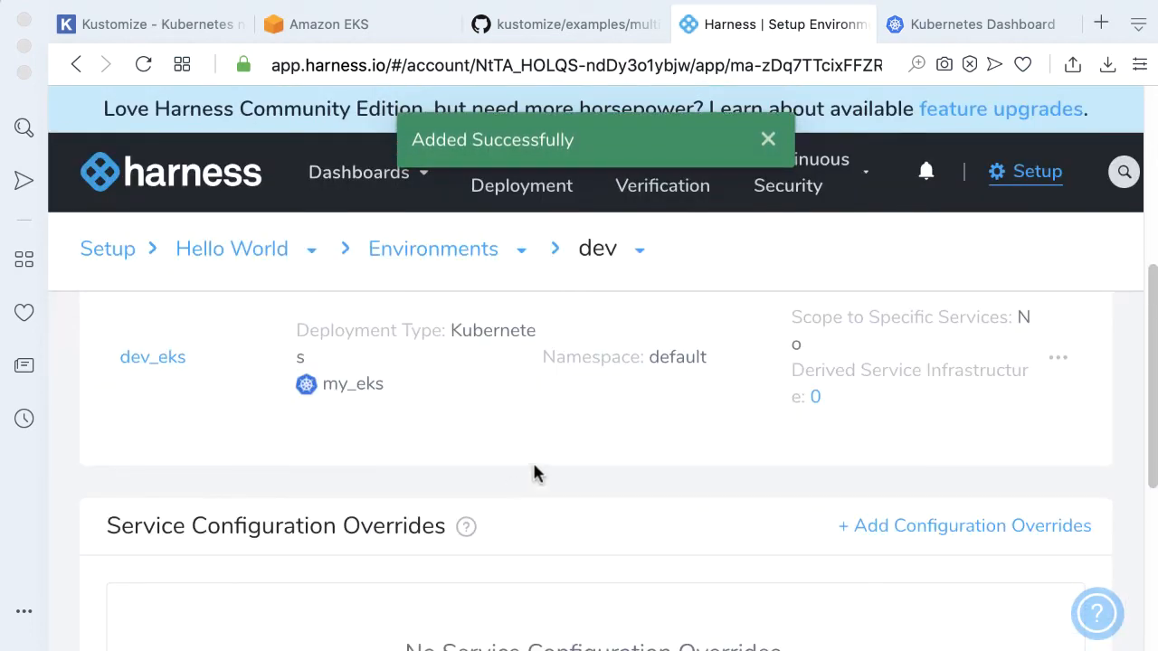
Add an environment named prod with description prod and environment type Production
{"action": "scroll", "coordinate": [781, 455], "scroll_direction": "up", "scroll_amount": 1}
{"action": "left_click", "coordinate": [408, 253]}
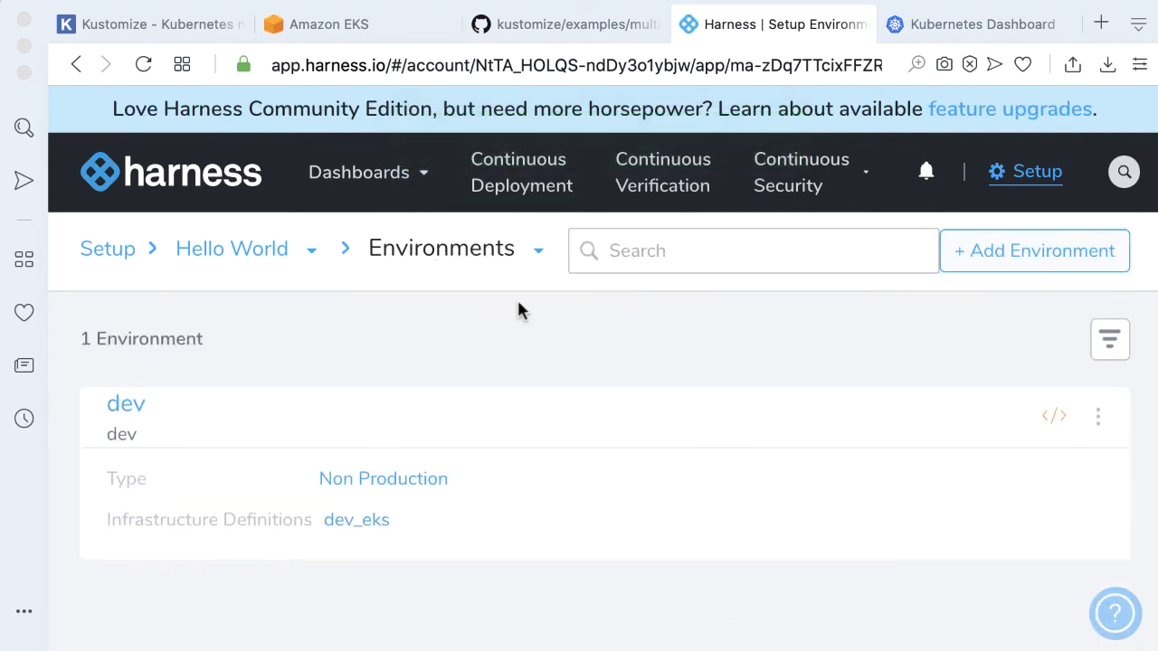
{"action": "left_click", "coordinate": [1031, 257]}
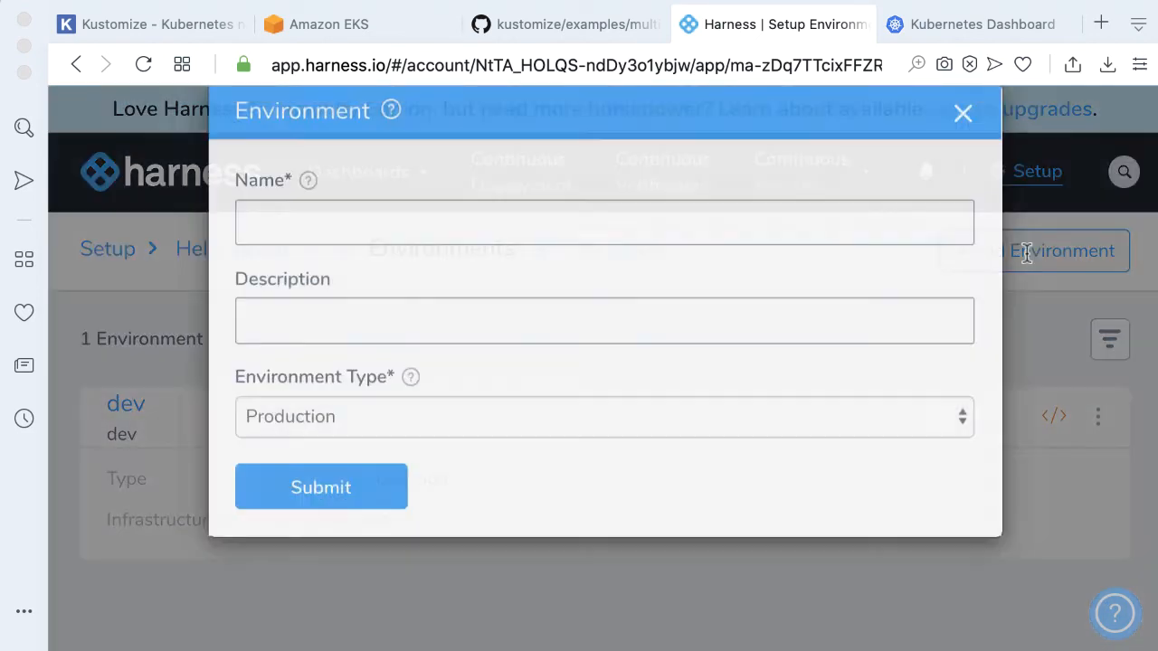
{"action": "left_click", "coordinate": [414, 248]}
{"action": "type", "text": "prod"}
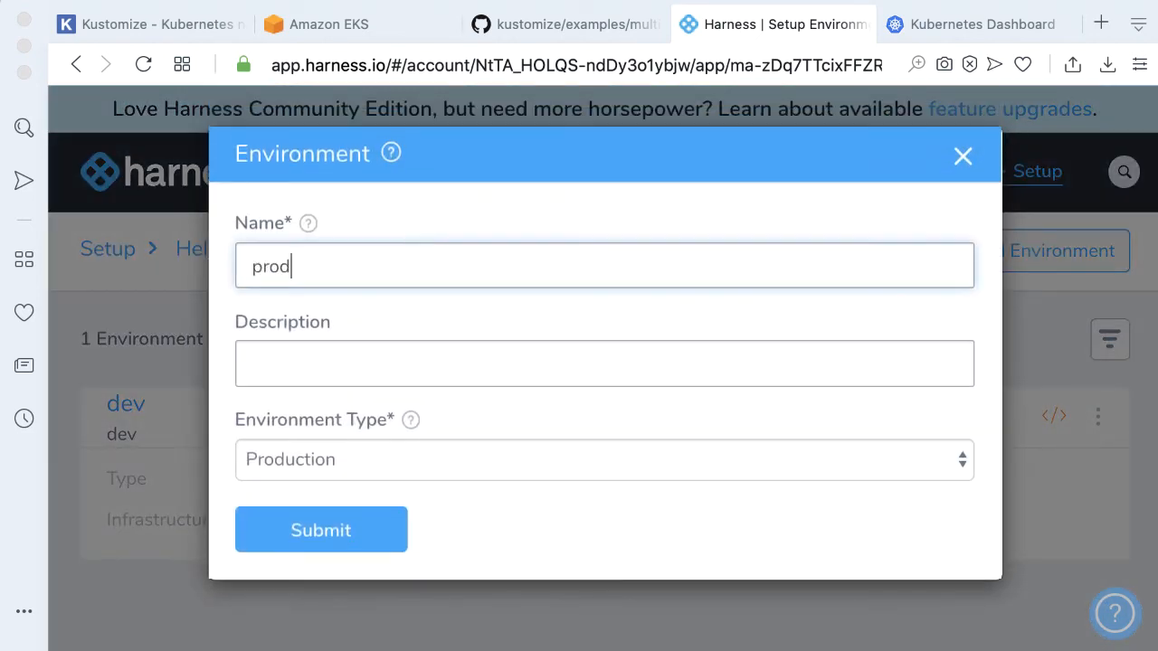
{"action": "left_click", "coordinate": [437, 352]}
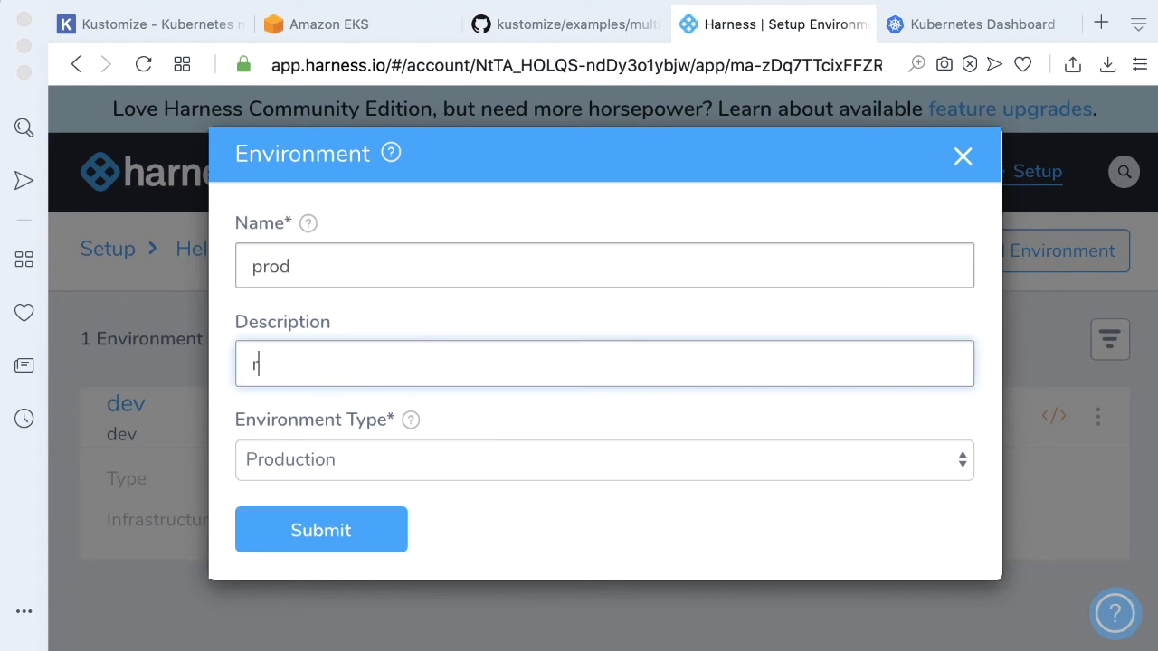
{"action": "type", "text": "prod"}
{"action": "left_click", "coordinate": [399, 529]}
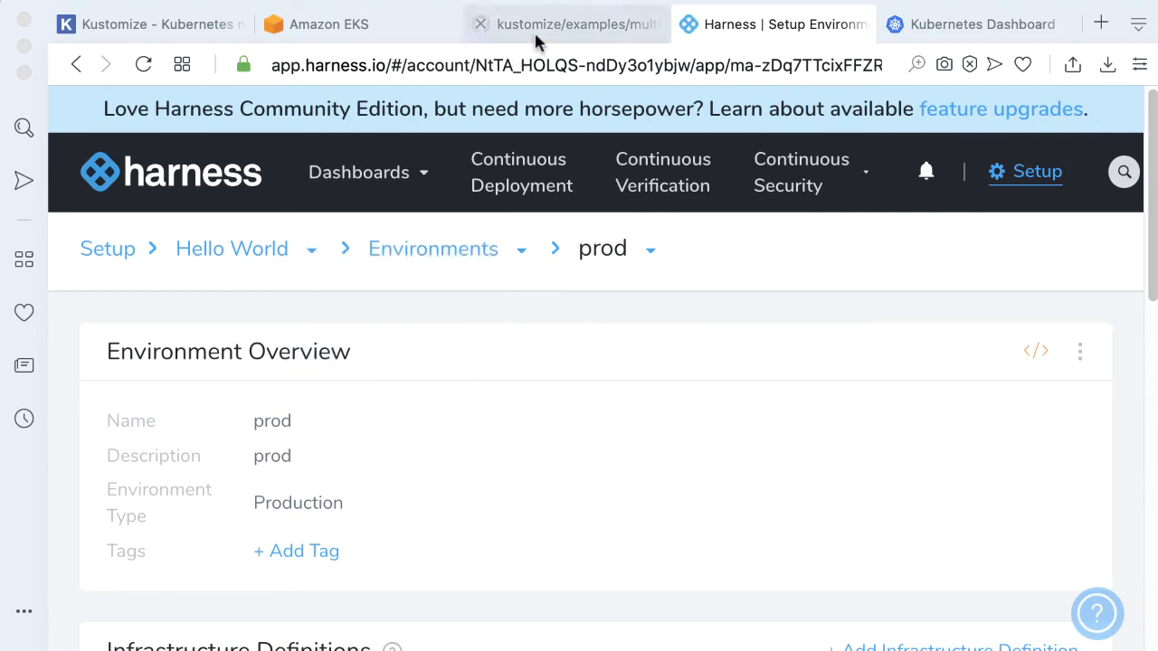
Add an infrastructure definition named prod_eks to the prod environment
{"action": "left_click", "coordinate": [534, 29]}
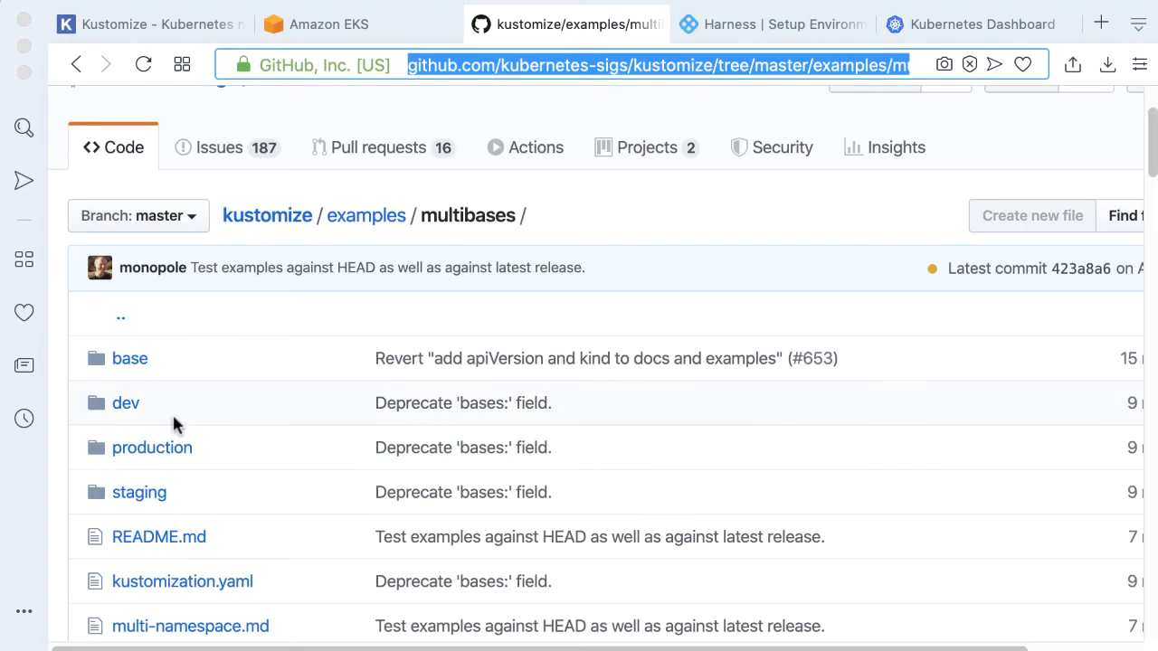
{"action": "left_click", "coordinate": [802, 28]}
{"action": "scroll", "coordinate": [431, 353], "scroll_direction": "down", "scroll_amount": 5}
{"action": "left_click", "coordinate": [531, 480]}
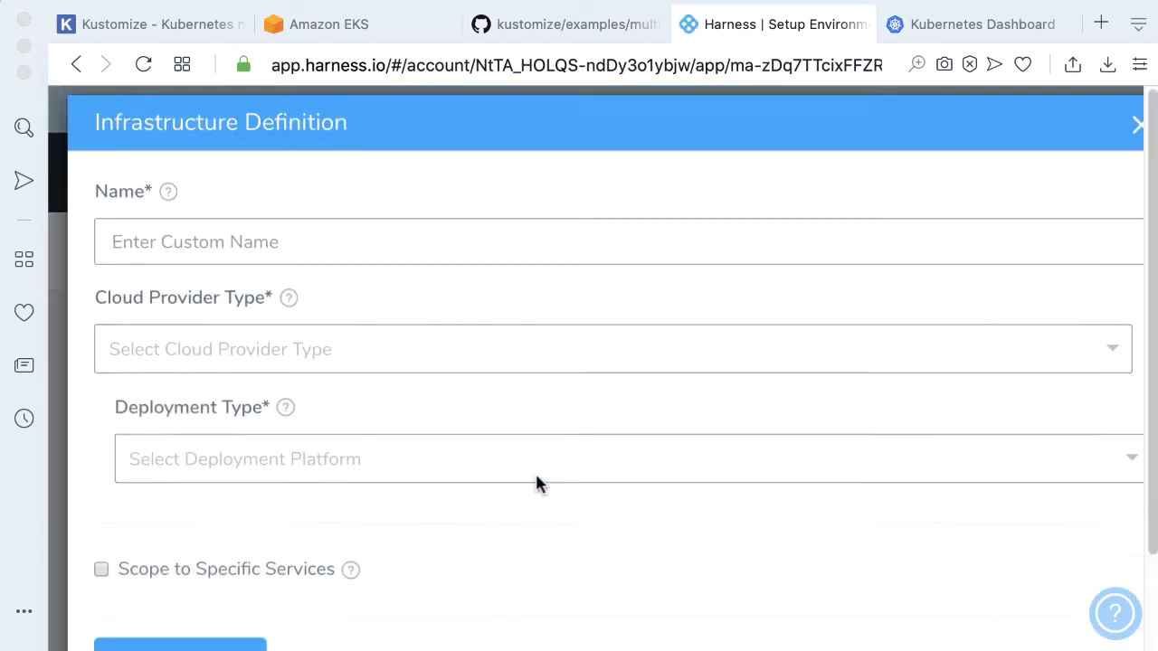
{"action": "type", "text": "pro"}
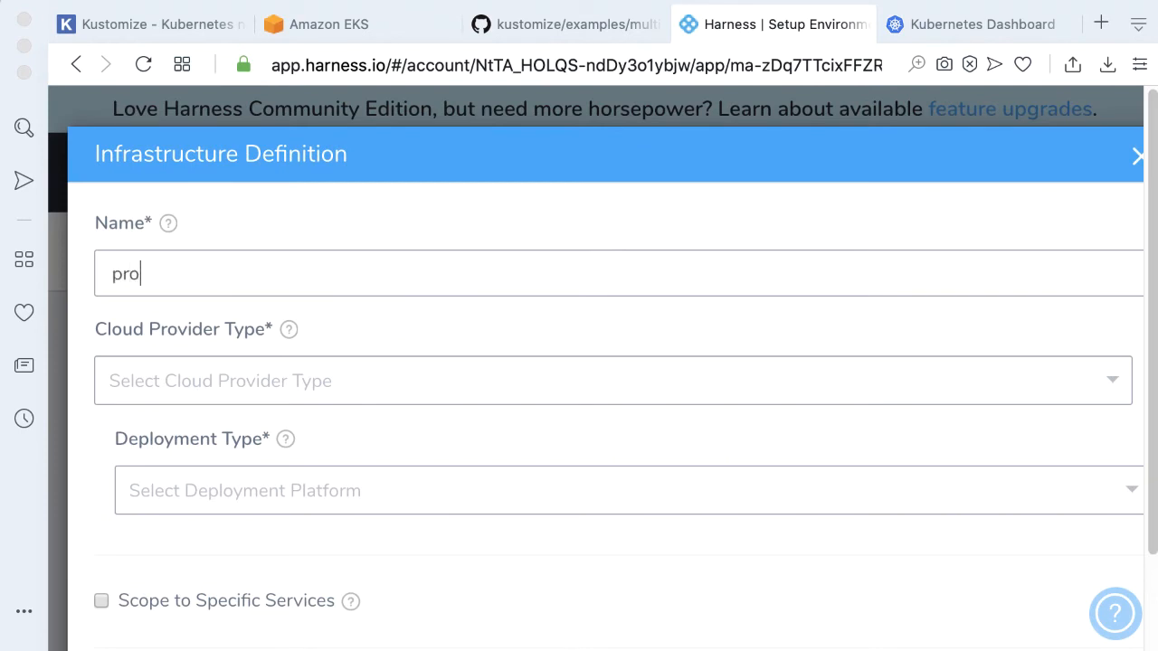
{"action": "type", "text": "d_eks"}
Choose Kubernetes Cluster as the cloud provider type and Kubernetes as the deployment type for prod_eks
{"action": "left_click", "coordinate": [350, 370]}
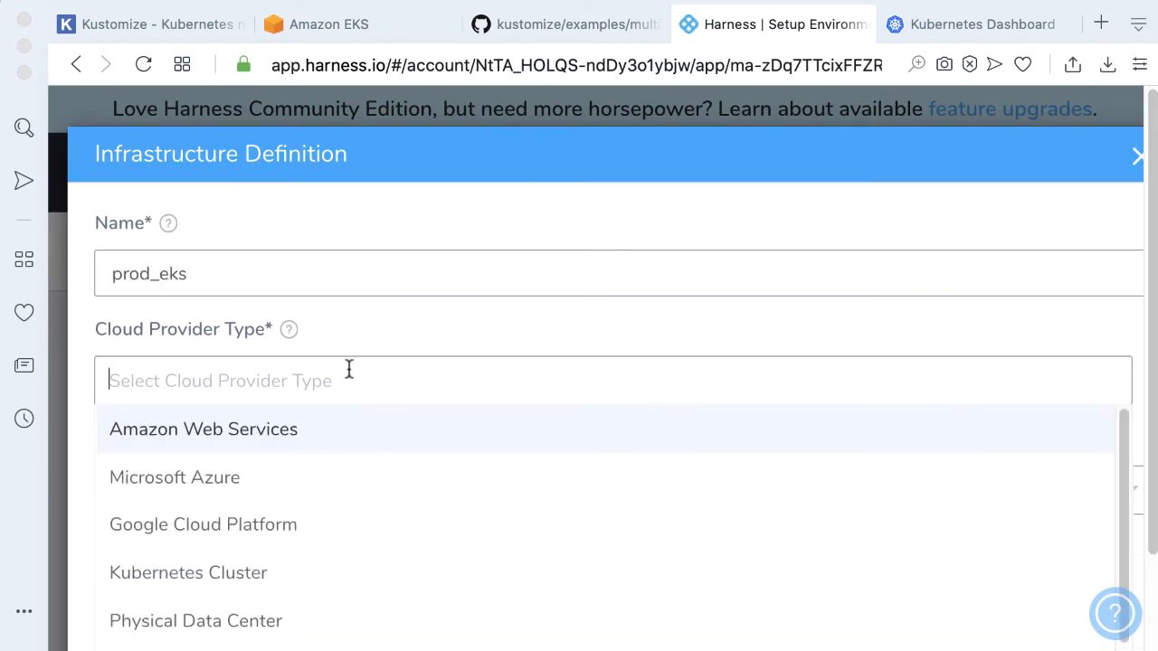
{"action": "left_click", "coordinate": [264, 573]}
{"action": "scroll", "coordinate": [348, 403], "scroll_direction": "down", "scroll_amount": 2}
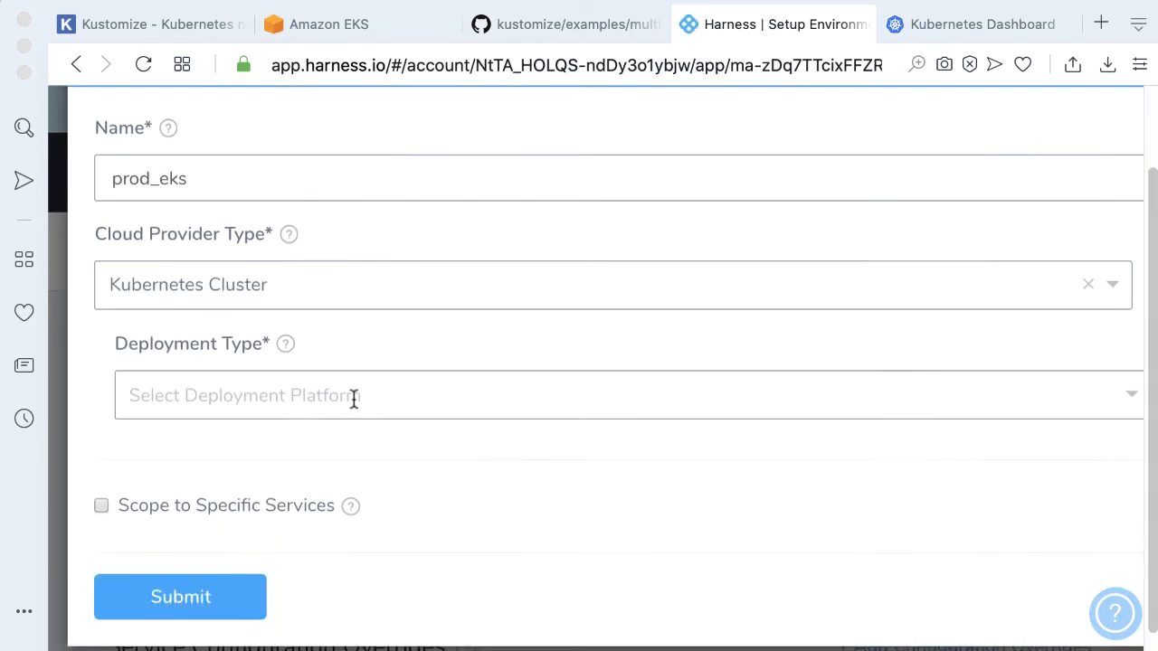
{"action": "left_click", "coordinate": [366, 380]}
{"action": "left_click", "coordinate": [232, 473]}
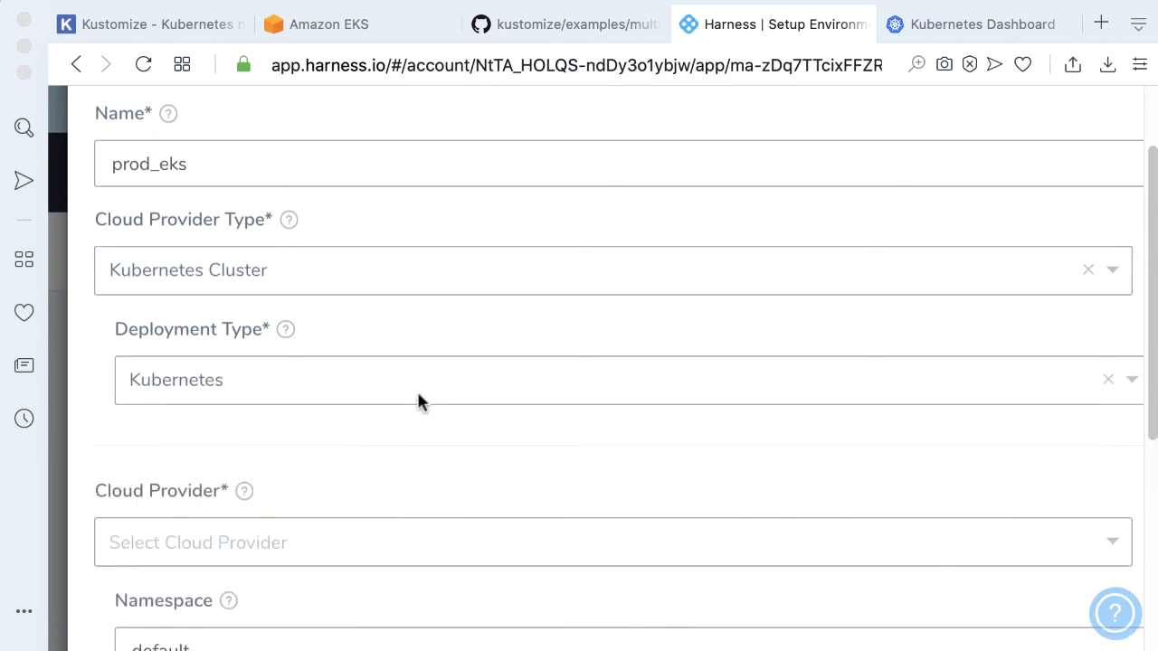
Select the my_eks Kubernetes cluster as cloud provider and submit the prod_eks infrastructure definition
{"action": "scroll", "coordinate": [374, 399], "scroll_direction": "down", "scroll_amount": 3}
{"action": "left_click", "coordinate": [376, 394]}
{"action": "left_click", "coordinate": [276, 443]}
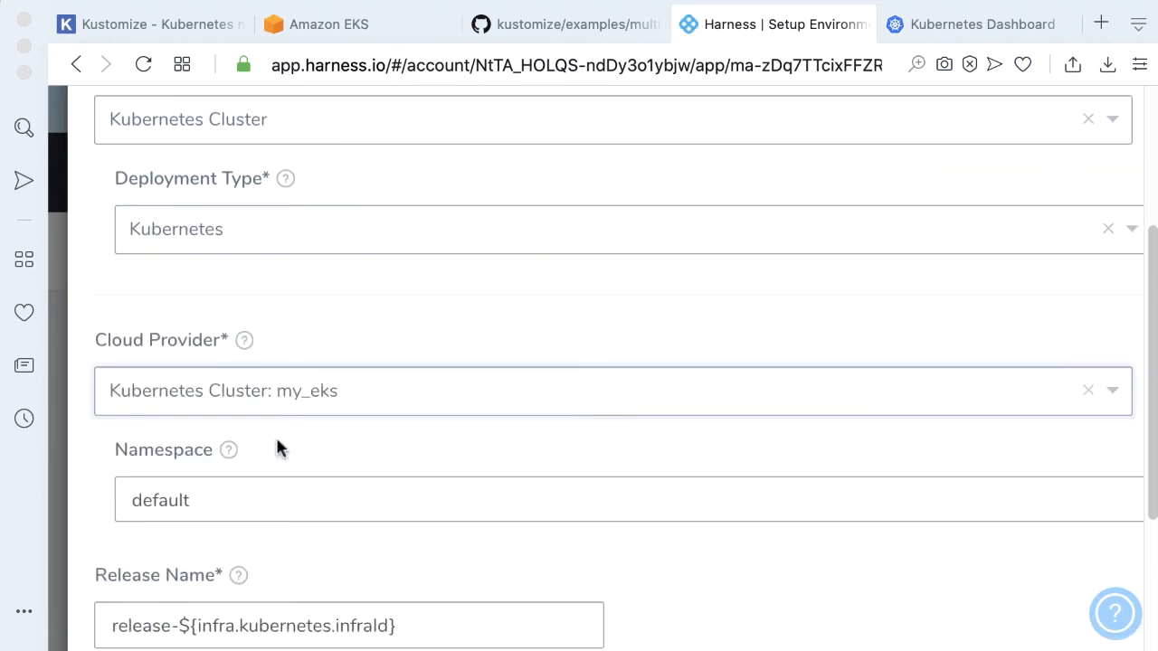
{"action": "scroll", "coordinate": [426, 388], "scroll_direction": "down", "scroll_amount": 4}
{"action": "left_click", "coordinate": [193, 608]}
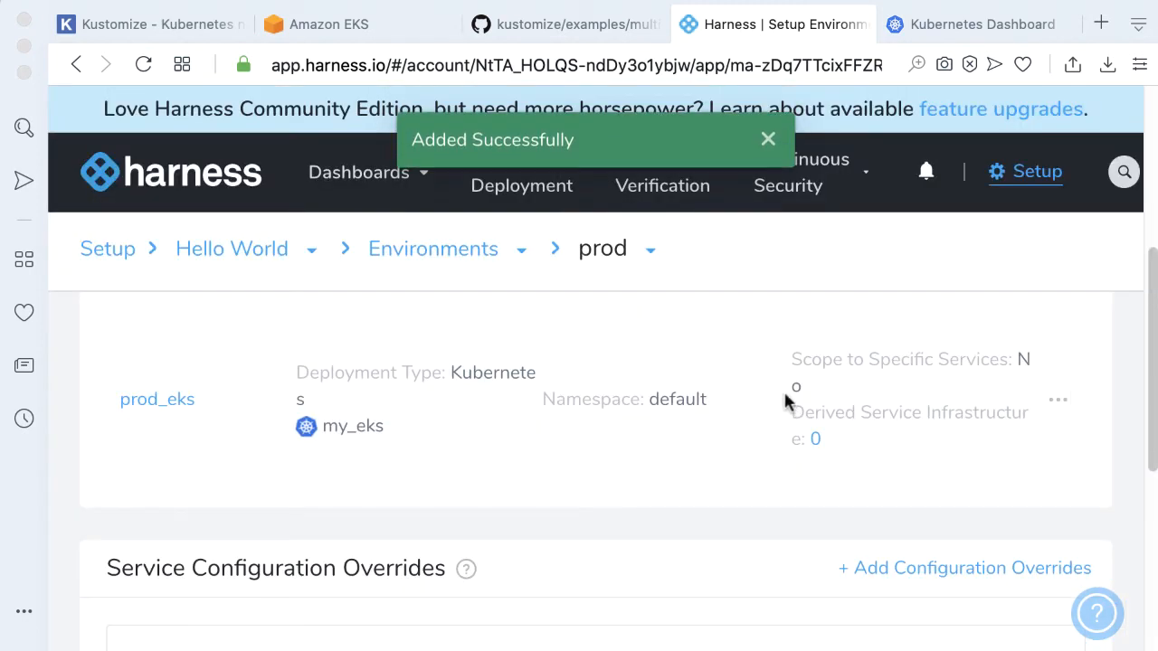
Start a new workflow in the Hello World application named Hello Kustomzie
{"action": "scroll", "coordinate": [783, 390], "scroll_direction": "down", "scroll_amount": 2}
{"action": "scroll", "coordinate": [783, 398], "scroll_direction": "up", "scroll_amount": 2}
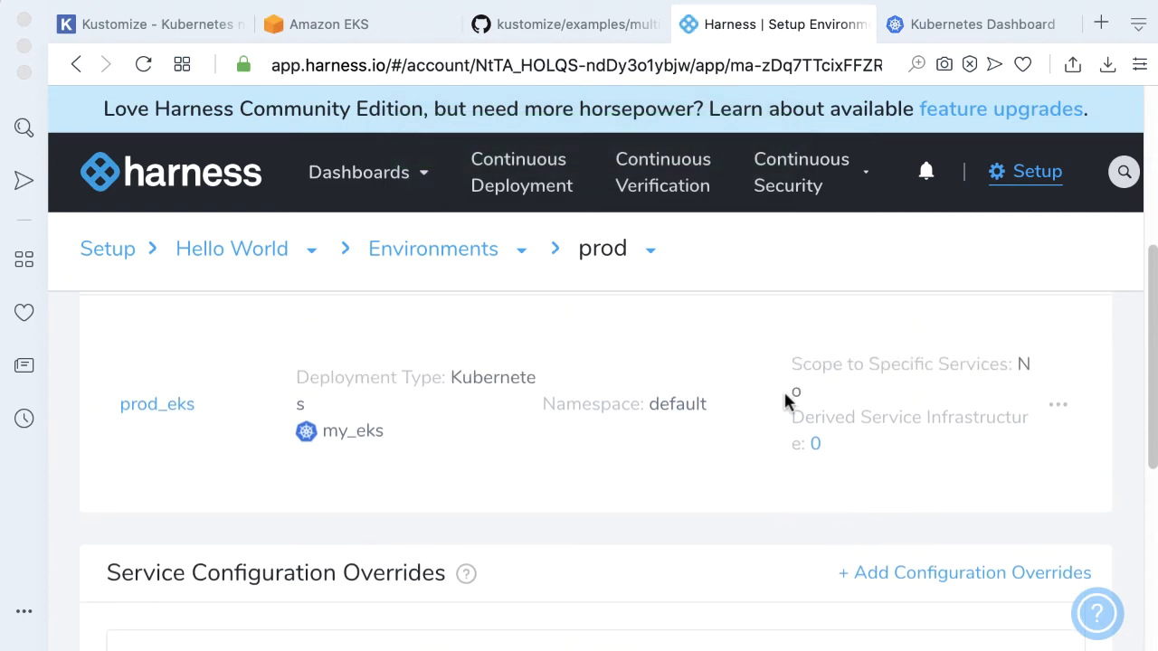
{"action": "left_click", "coordinate": [227, 254]}
{"action": "scroll", "coordinate": [661, 346], "scroll_direction": "down", "scroll_amount": 6}
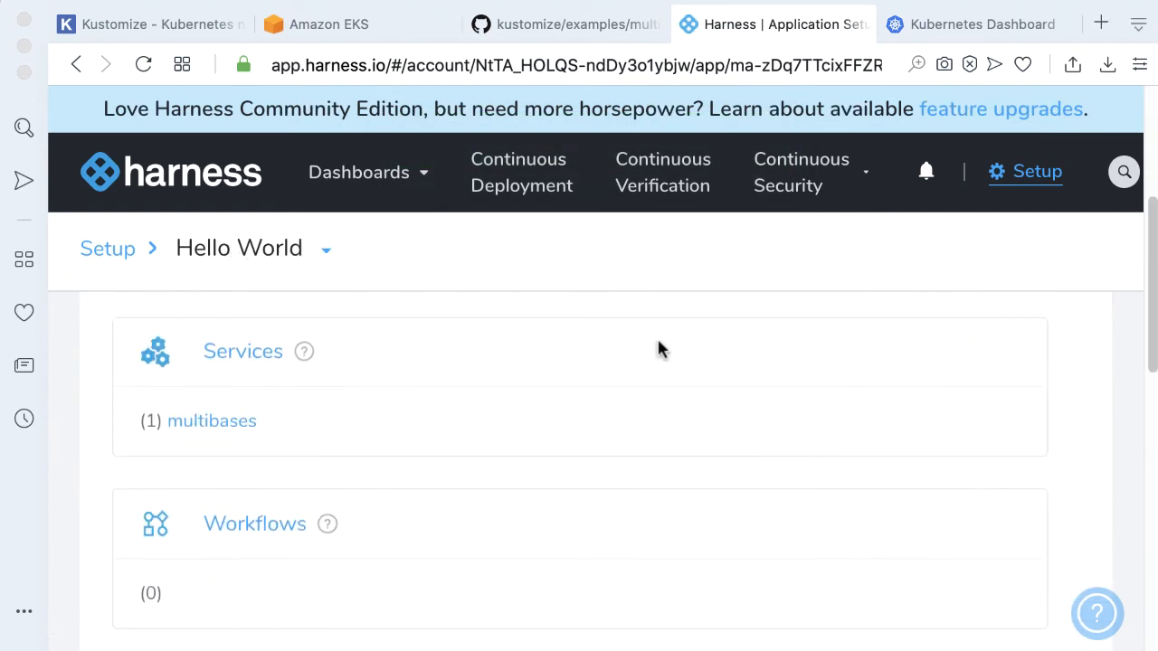
{"action": "left_click", "coordinate": [253, 342]}
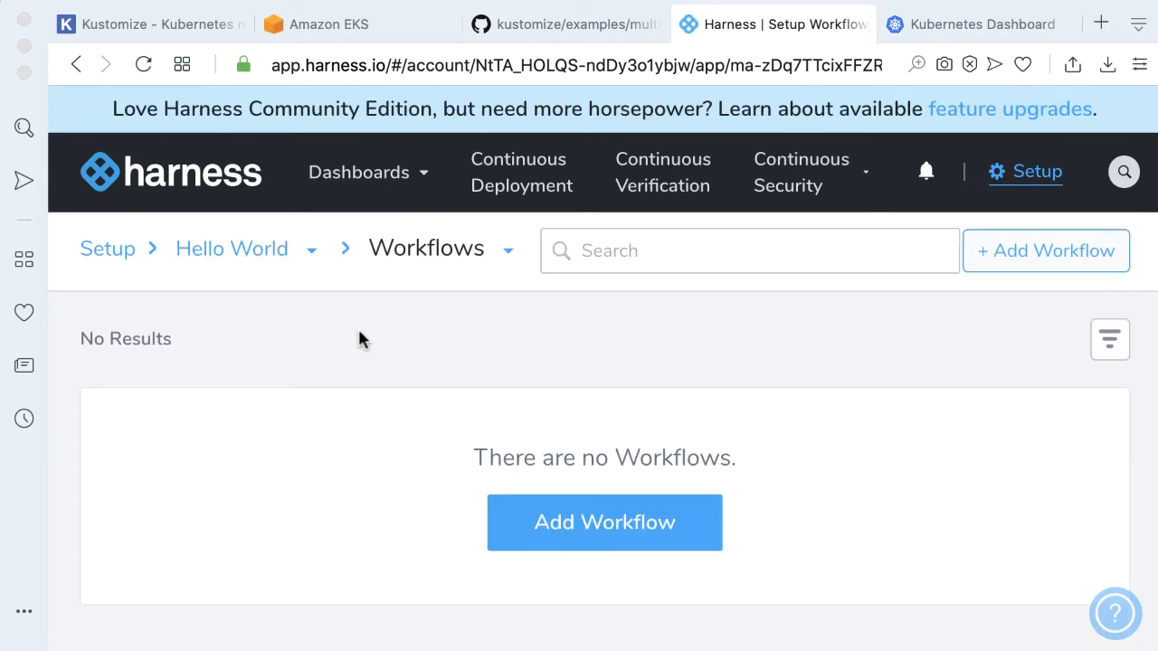
{"action": "left_click", "coordinate": [603, 518]}
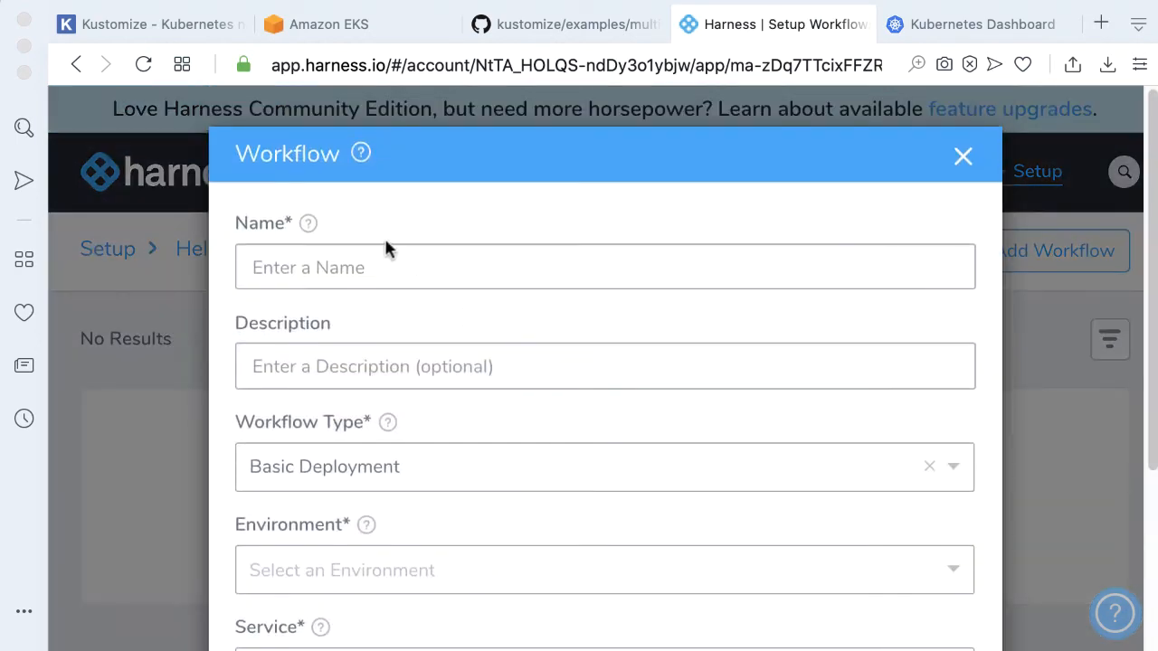
{"action": "left_click", "coordinate": [399, 264]}
{"action": "type", "text": "Hello Kustomzie"}
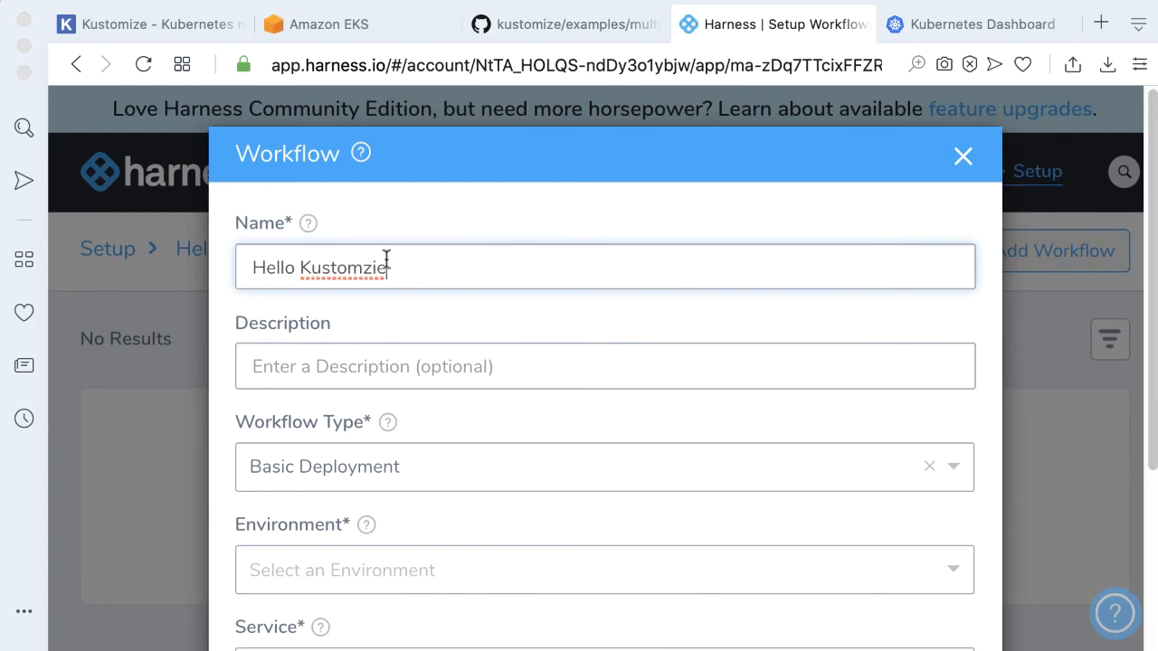
Set the workflow description to My first Kustomize Deployment
{"action": "left_click", "coordinate": [422, 359]}
{"action": "type", "text": "My"}
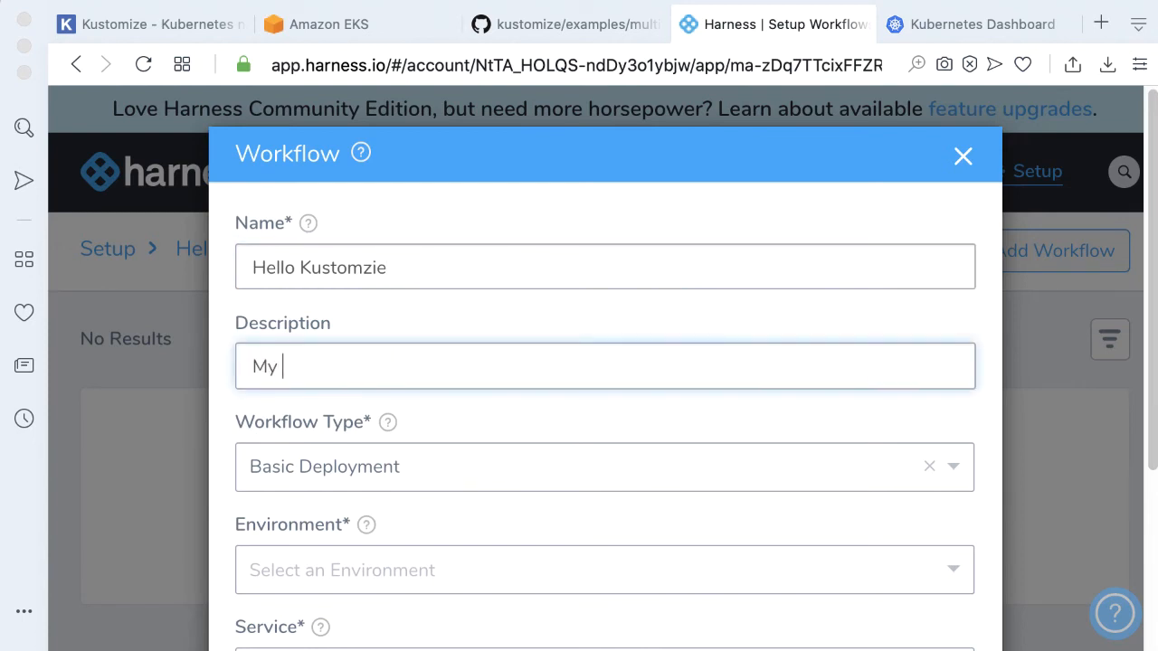
{"action": "type", "text": " first Kustom"}
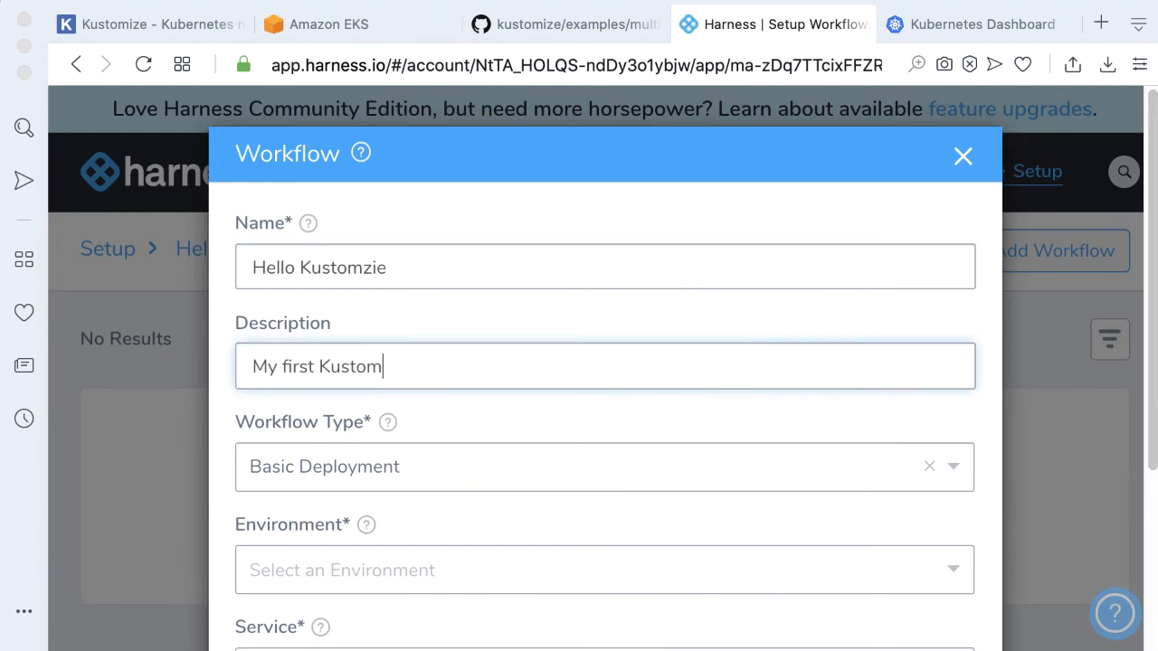
{"action": "type", "text": "ize Deployment"}
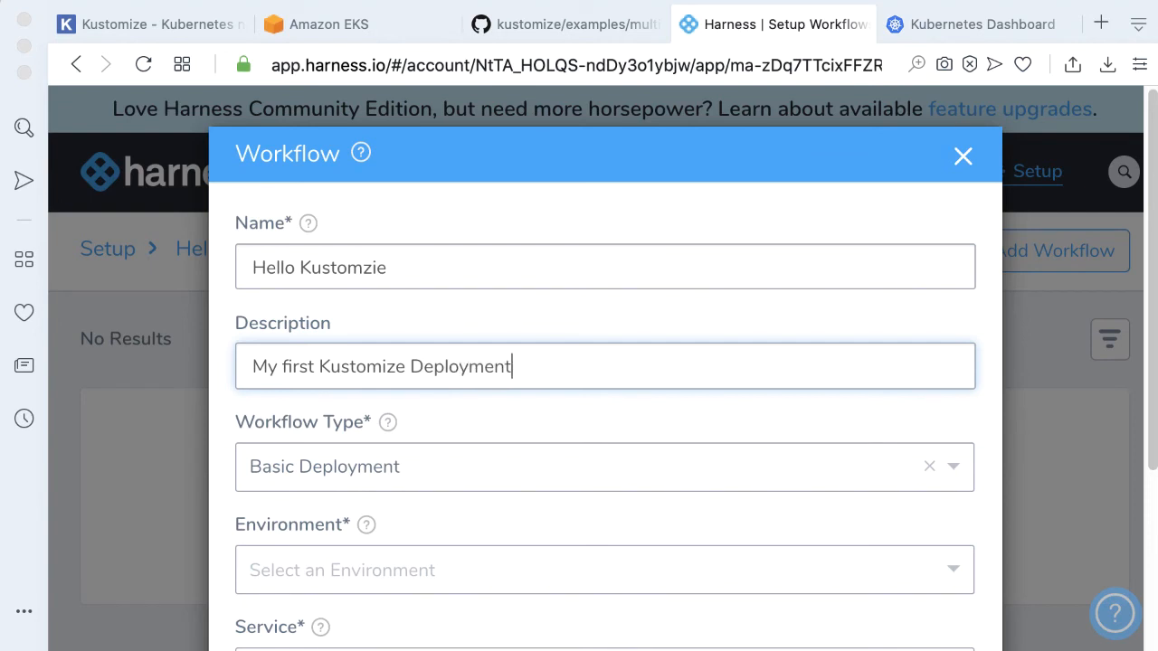
Set the workflow type to Rolling Deployment
{"action": "left_click", "coordinate": [470, 459]}
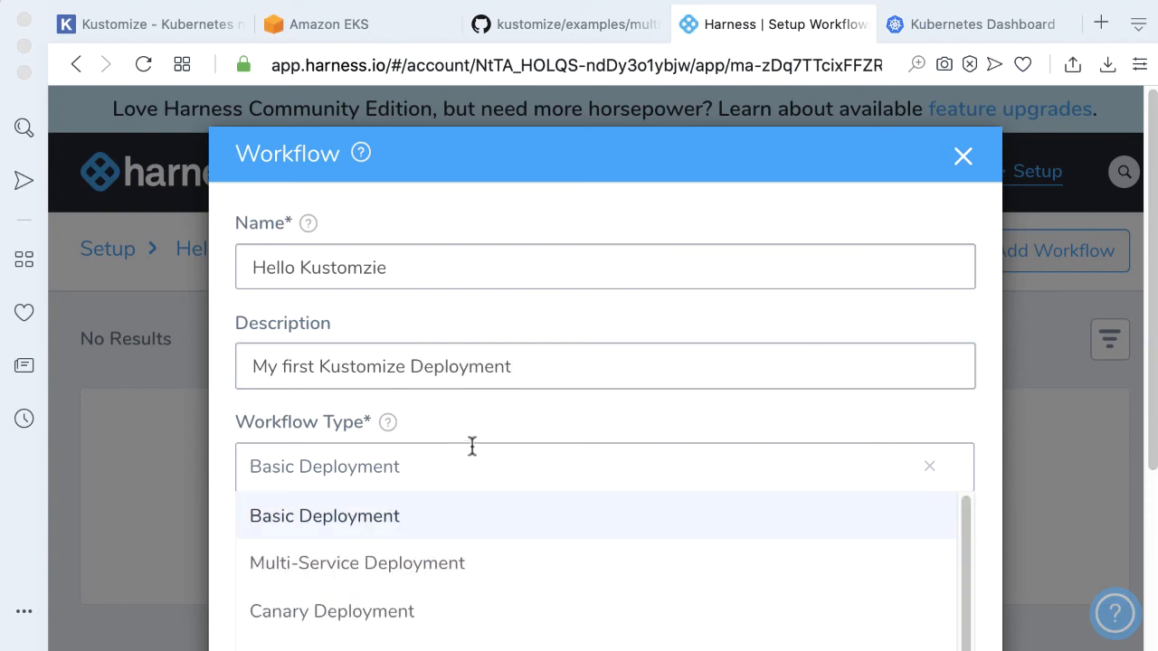
{"action": "scroll", "coordinate": [451, 463], "scroll_direction": "down", "scroll_amount": 2}
{"action": "scroll", "coordinate": [425, 507], "scroll_direction": "down", "scroll_amount": 1}
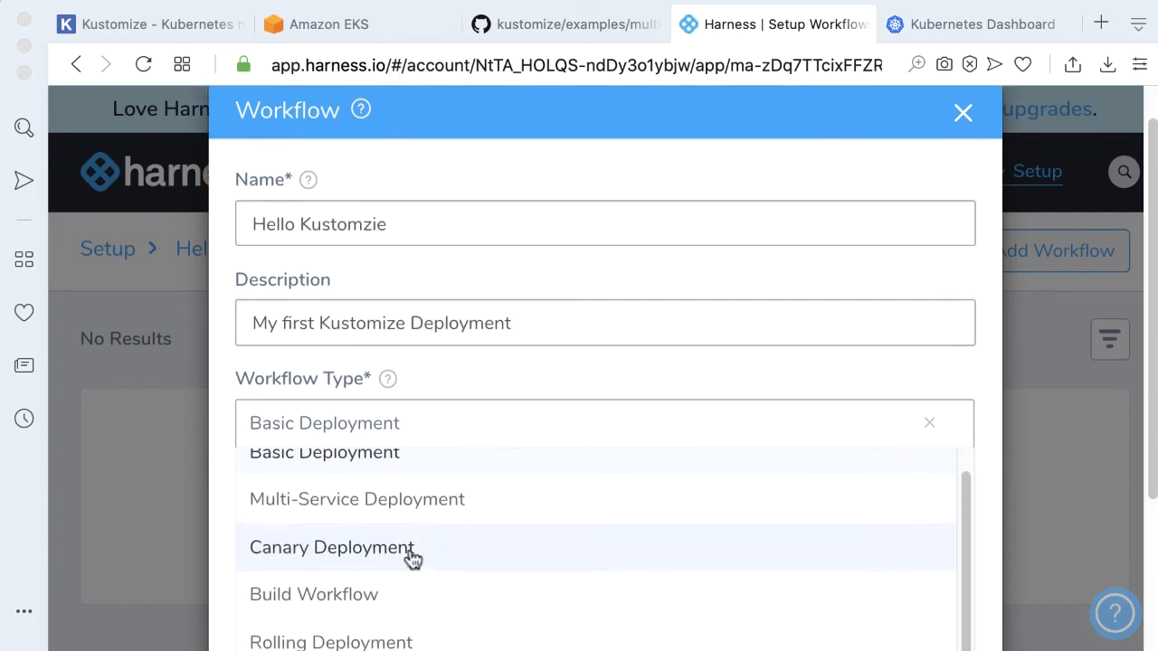
{"action": "left_click", "coordinate": [388, 636]}
Choose dev as the workflow's environment and multibases as its service
{"action": "scroll", "coordinate": [561, 407], "scroll_direction": "down", "scroll_amount": 3}
{"action": "left_click", "coordinate": [538, 382]}
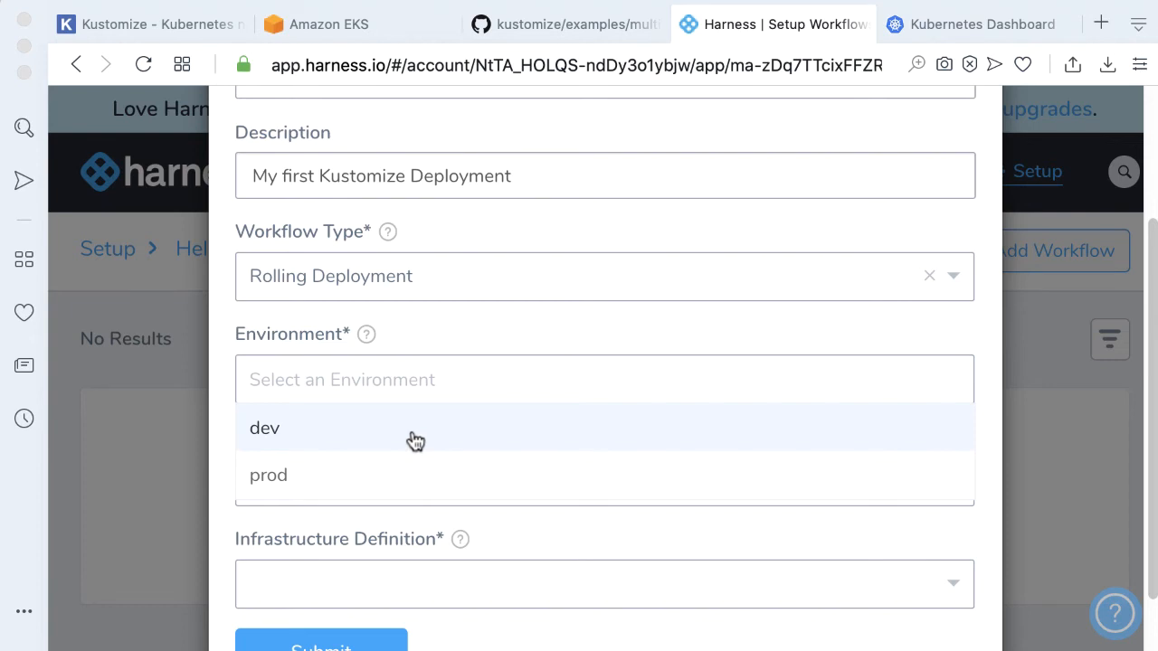
{"action": "left_click", "coordinate": [328, 433]}
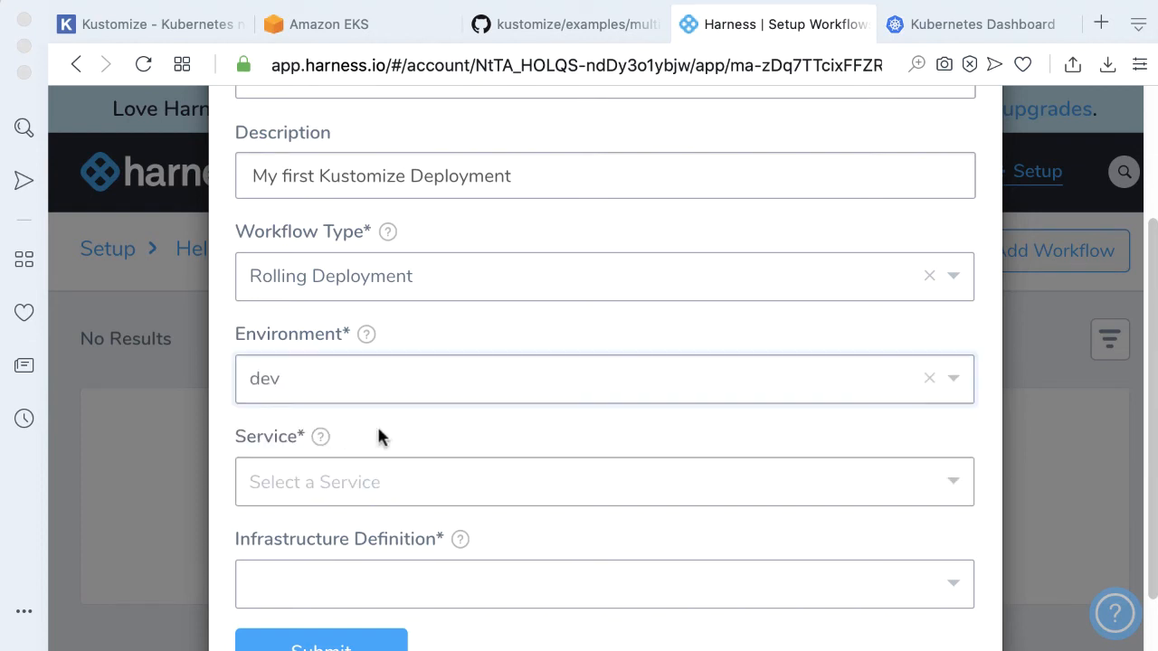
{"action": "scroll", "coordinate": [377, 423], "scroll_direction": "down", "scroll_amount": 2}
{"action": "left_click", "coordinate": [442, 399]}
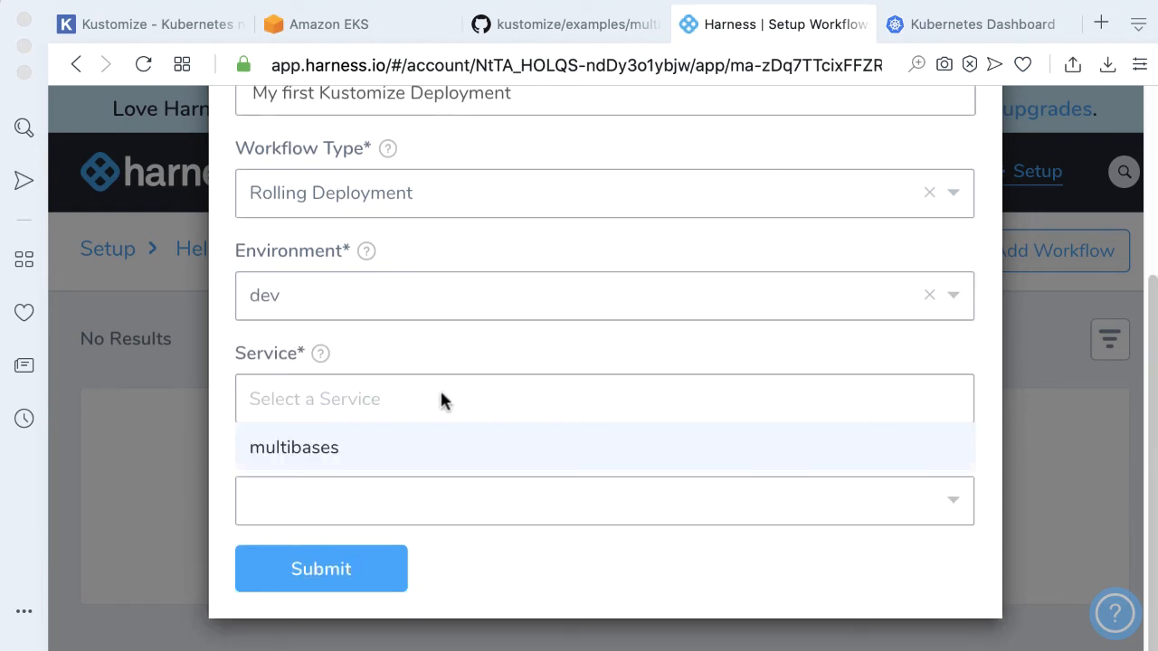
{"action": "left_click", "coordinate": [323, 444]}
Choose dev_eks as the infrastructure definition and submit the new workflow
{"action": "left_click", "coordinate": [728, 501]}
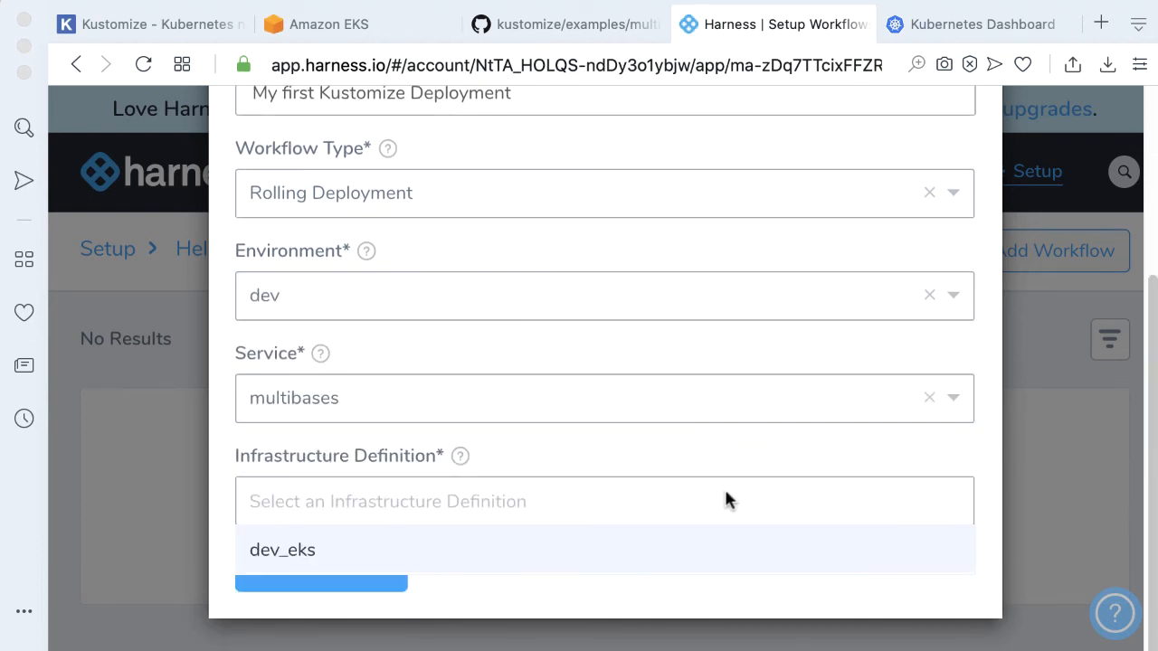
{"action": "left_click", "coordinate": [271, 549]}
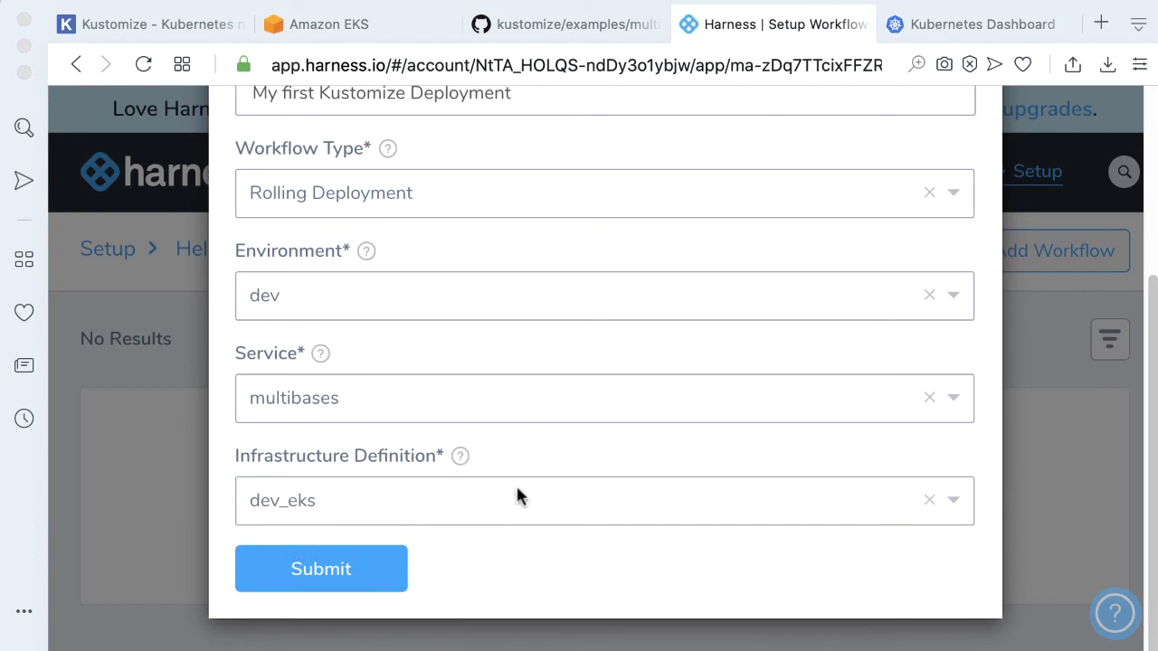
{"action": "left_click", "coordinate": [356, 566]}
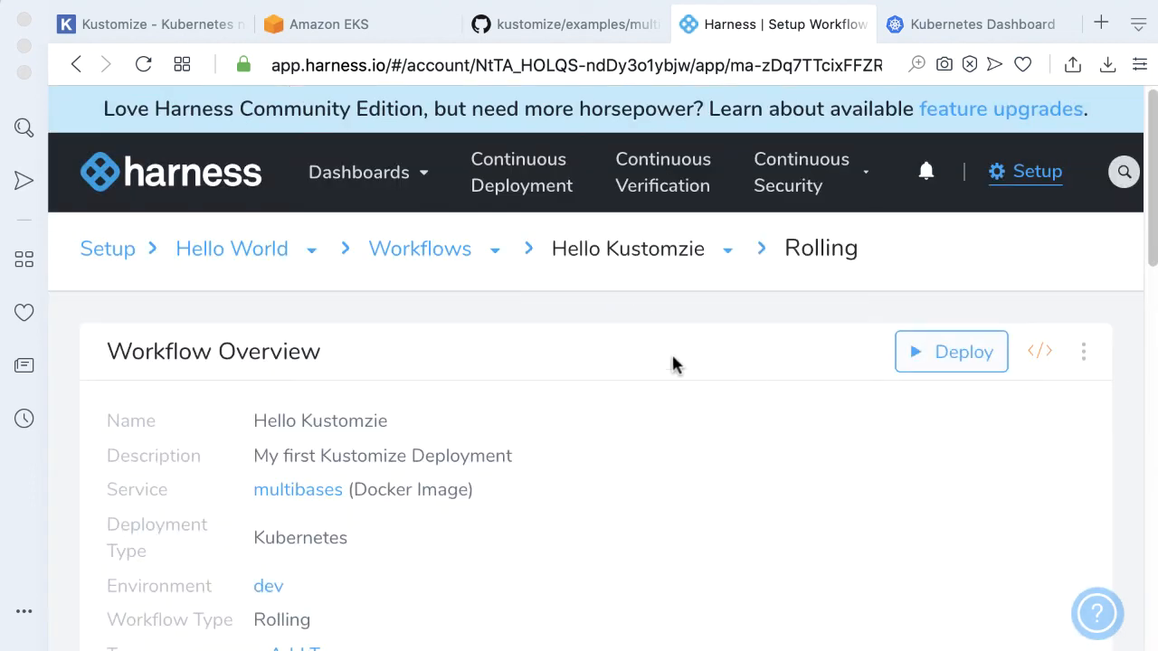
Add a workflow variable named Environments with allowed values dev,production and save it
{"action": "scroll", "coordinate": [643, 353], "scroll_direction": "down", "scroll_amount": 10}
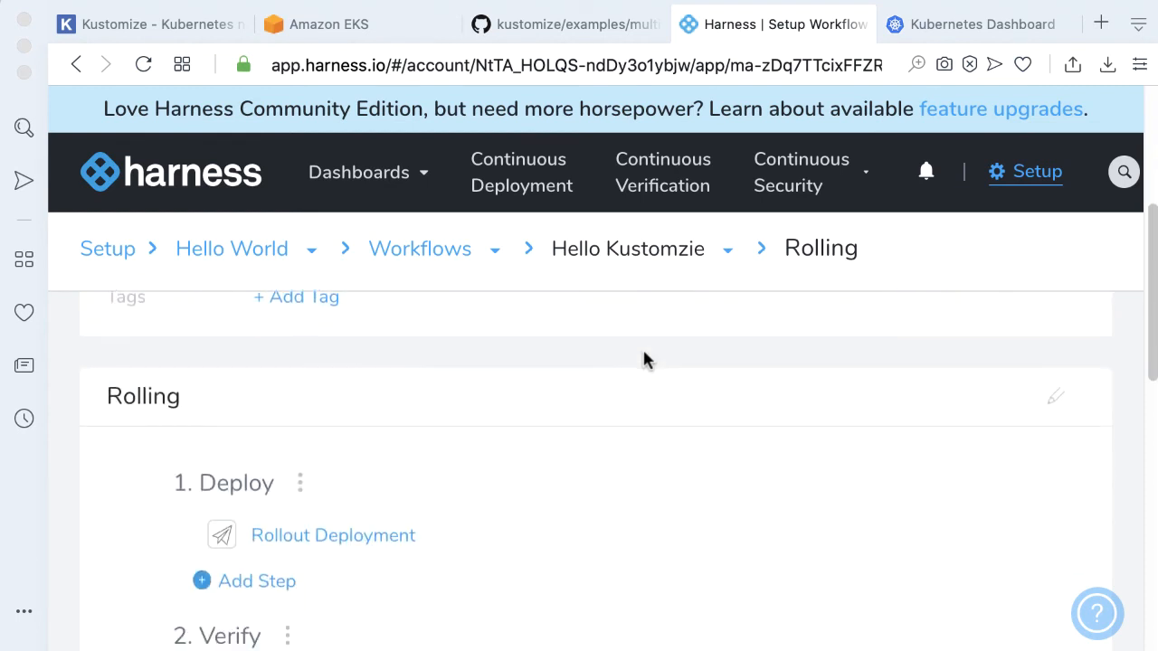
{"action": "scroll", "coordinate": [644, 360], "scroll_direction": "down", "scroll_amount": 5}
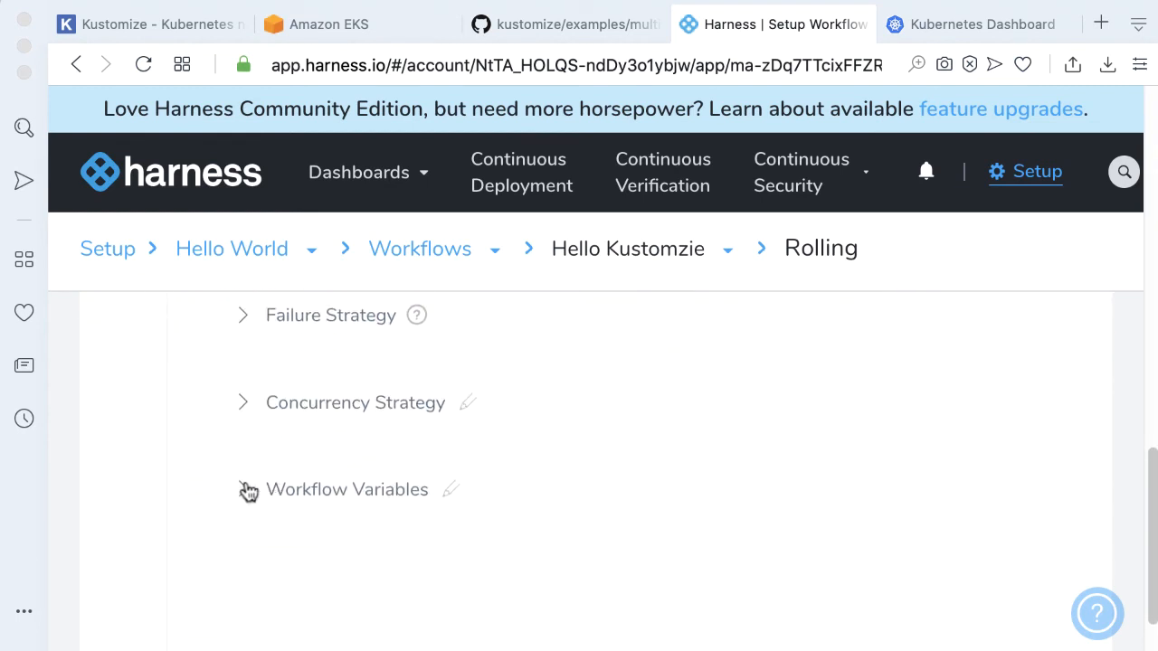
{"action": "left_click", "coordinate": [244, 490]}
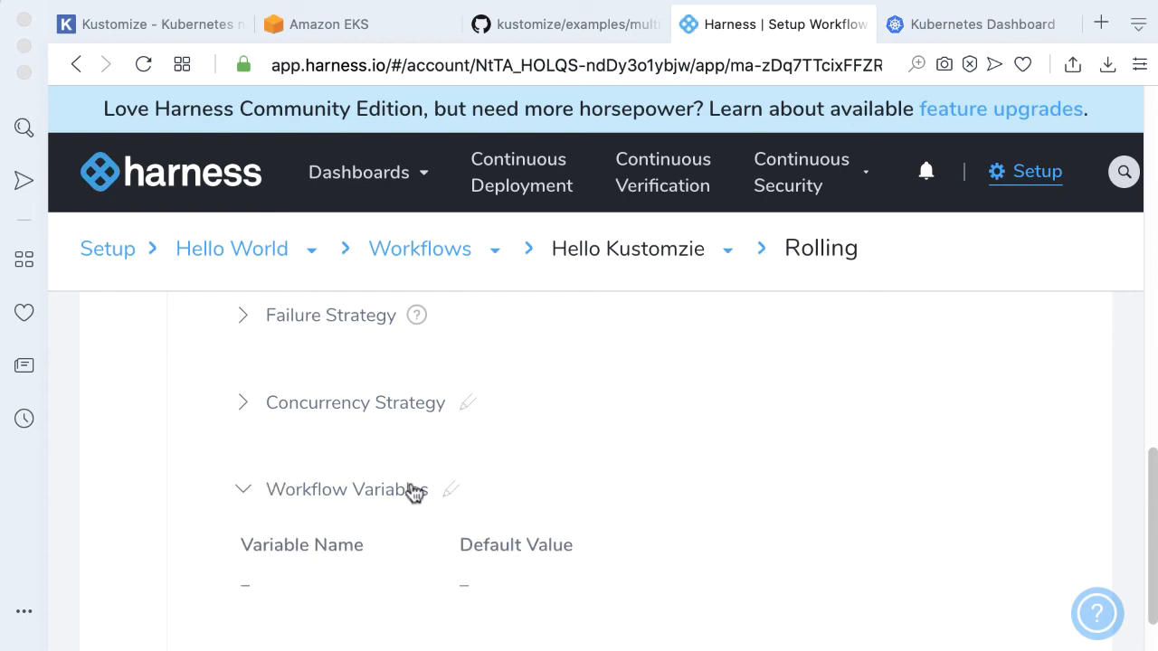
{"action": "left_click", "coordinate": [452, 490]}
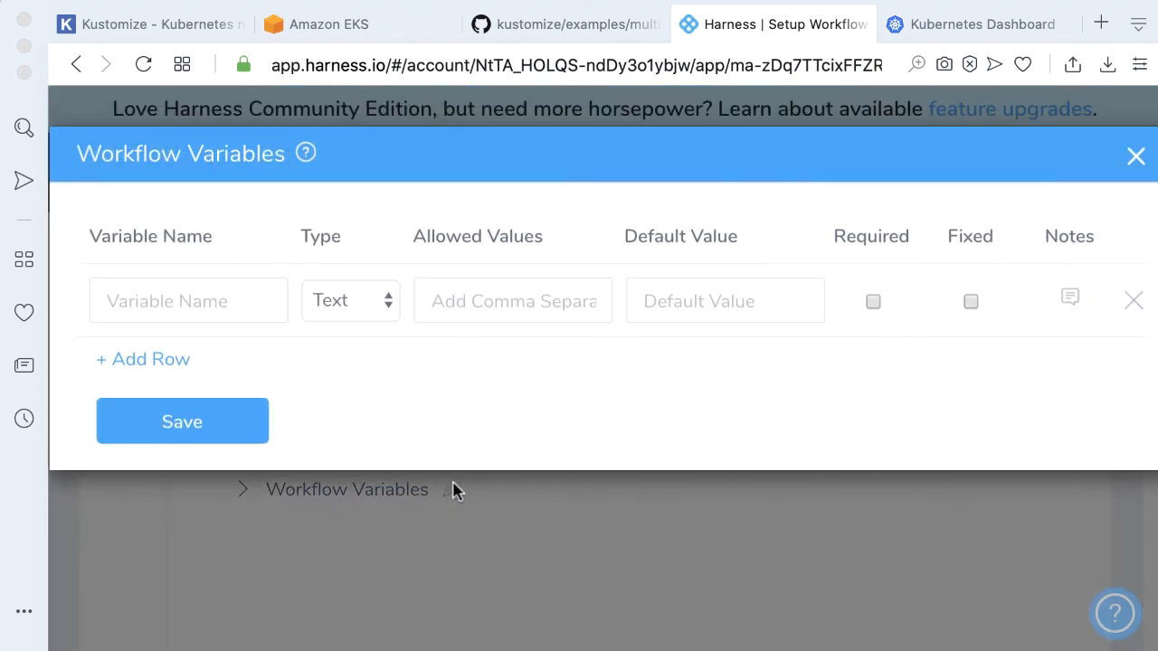
{"action": "left_click", "coordinate": [200, 300]}
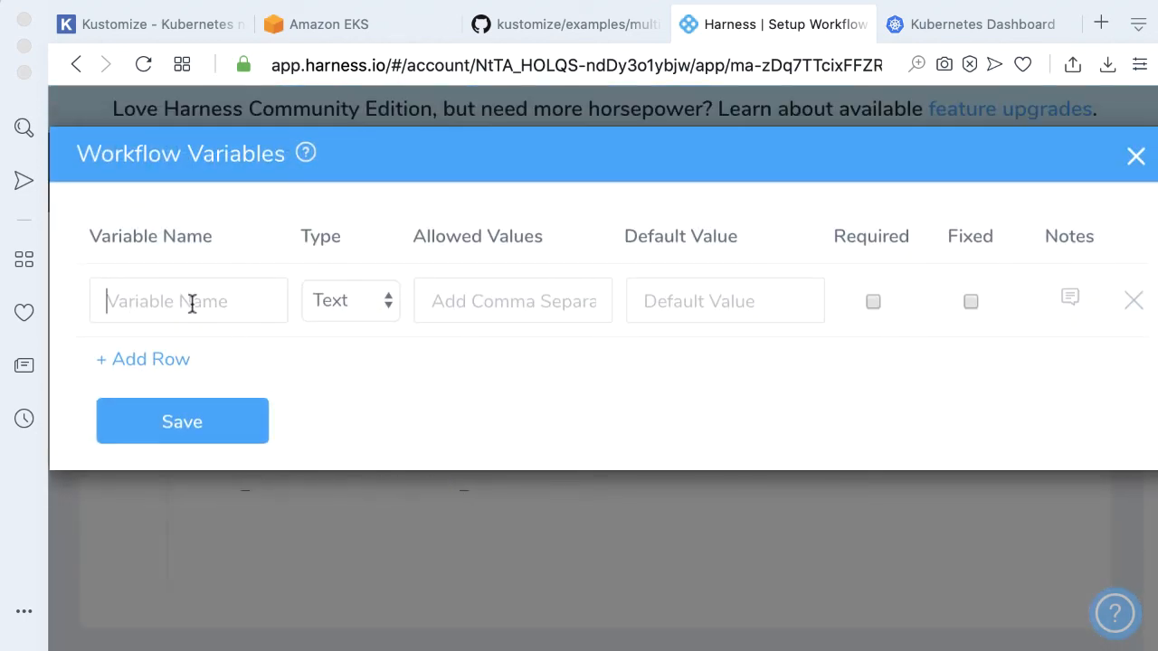
{"action": "type", "text": "Environments"}
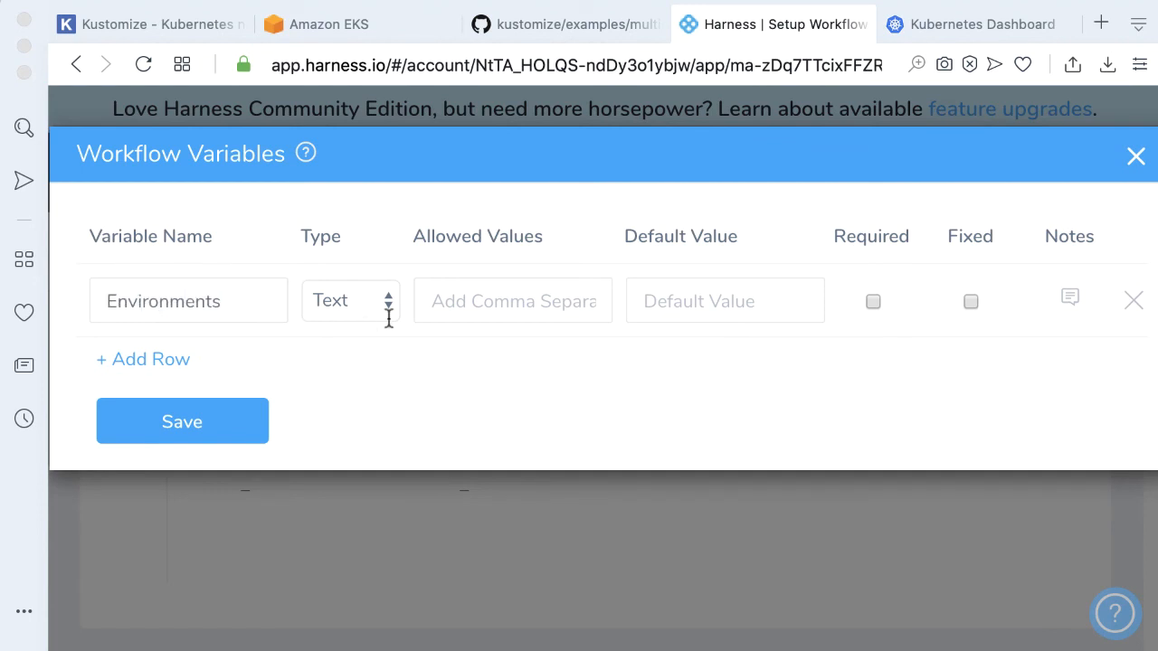
{"action": "left_click", "coordinate": [498, 299]}
{"action": "type", "text": "dev,"}
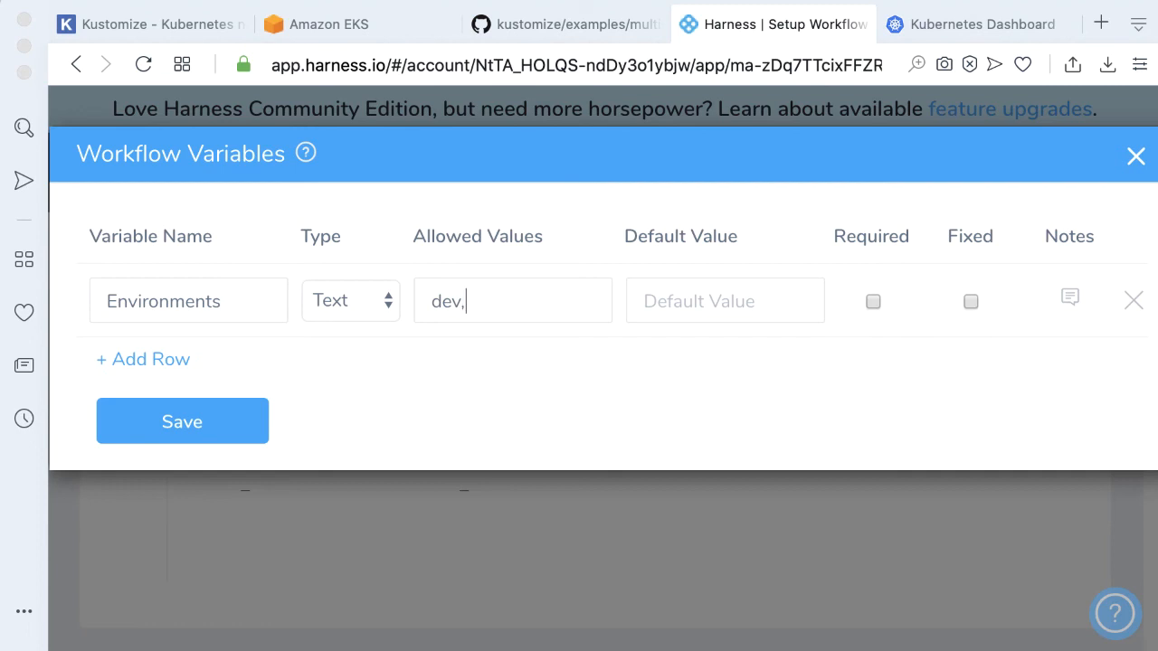
{"action": "type", "text": "producti"}
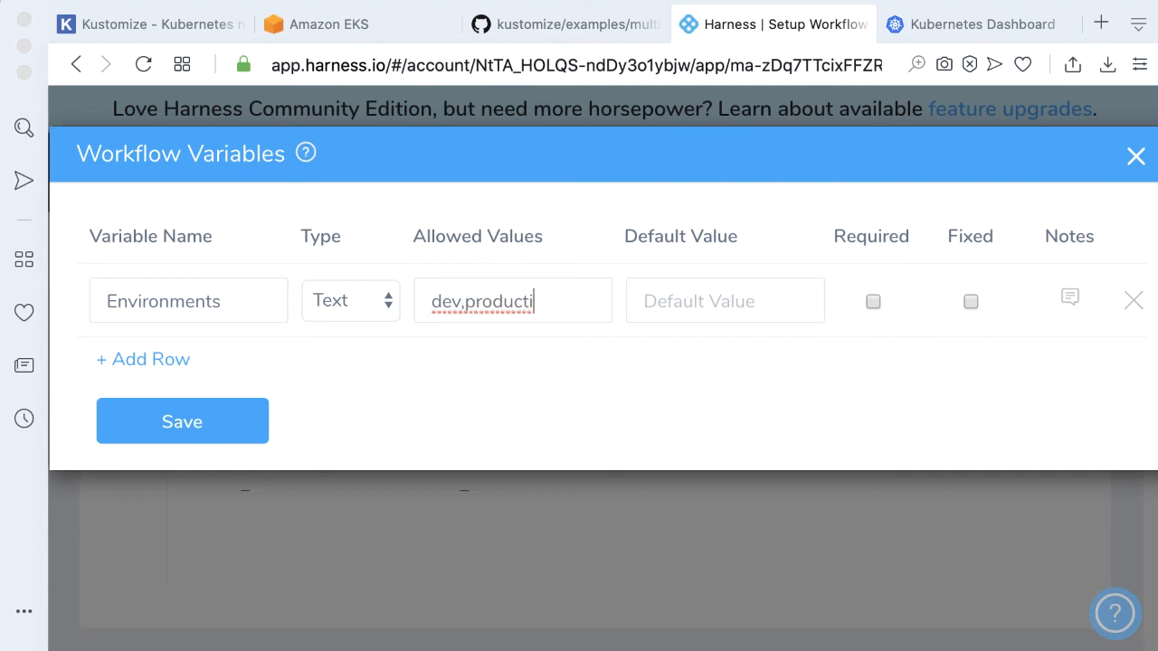
{"action": "type", "text": "on"}
{"action": "left_click", "coordinate": [188, 429]}
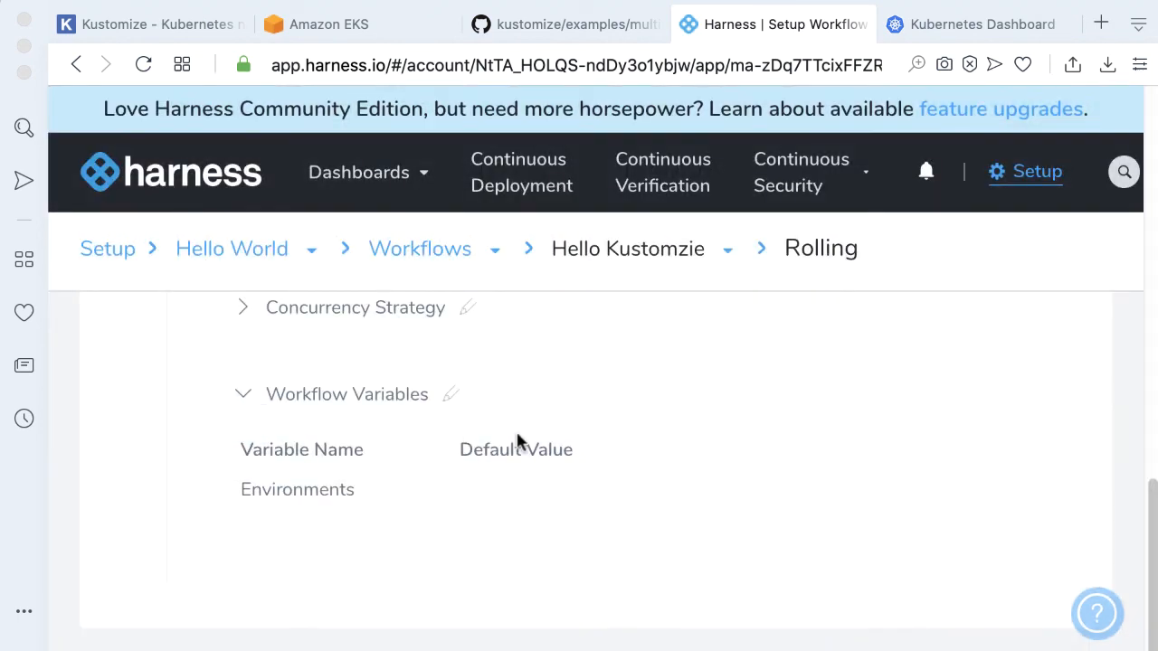
Start a new deployment of the workflow with the Environments variable set to dev
{"action": "scroll", "coordinate": [842, 534], "scroll_direction": "up", "scroll_amount": 5}
{"action": "scroll", "coordinate": [842, 530], "scroll_direction": "up", "scroll_amount": 4}
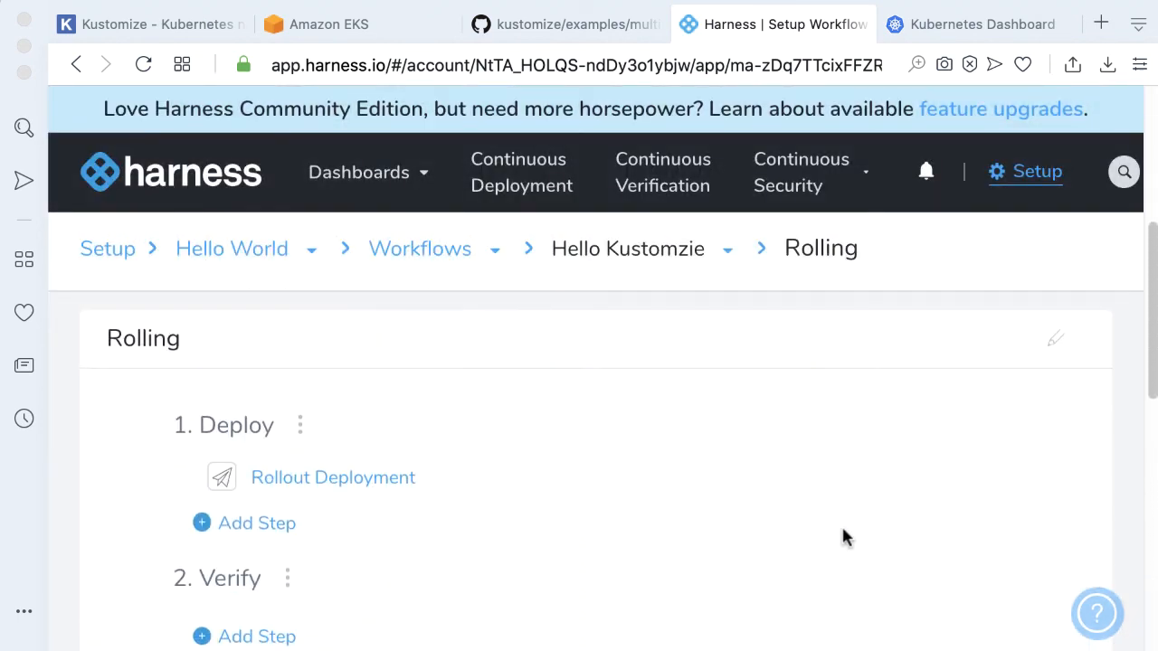
{"action": "scroll", "coordinate": [831, 534], "scroll_direction": "up", "scroll_amount": 6}
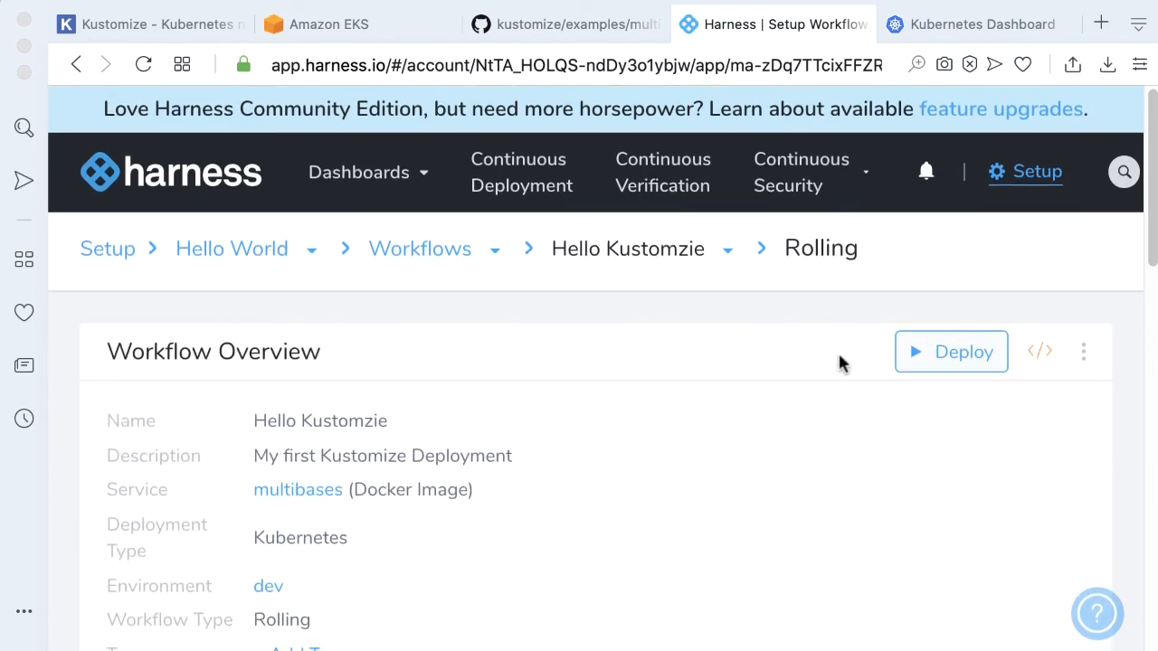
{"action": "left_click", "coordinate": [919, 360]}
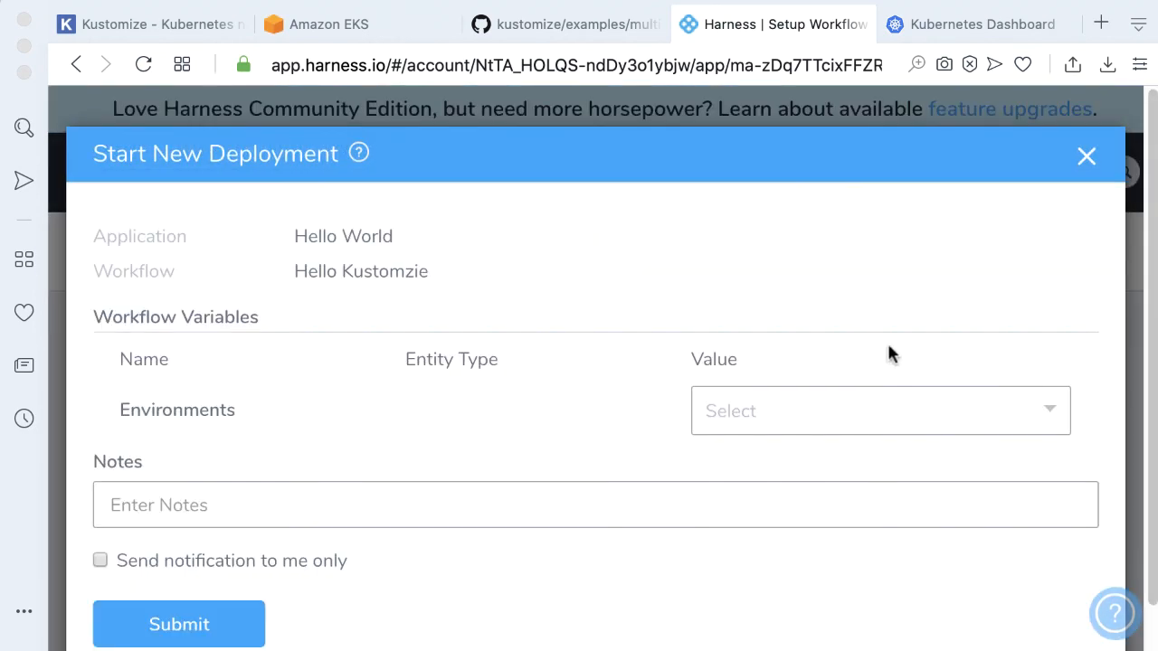
{"action": "left_click", "coordinate": [873, 412]}
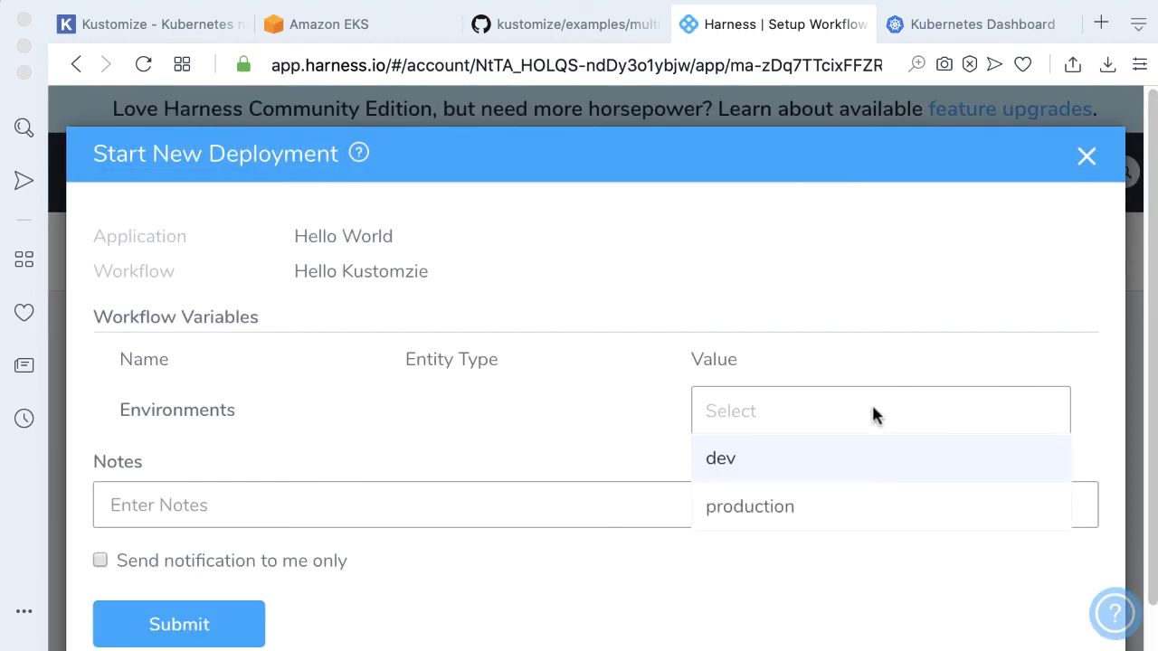
{"action": "left_click", "coordinate": [763, 458]}
Add the note Kustomize!!!!, enable notification to me only, and submit the deployment
{"action": "left_click", "coordinate": [306, 507]}
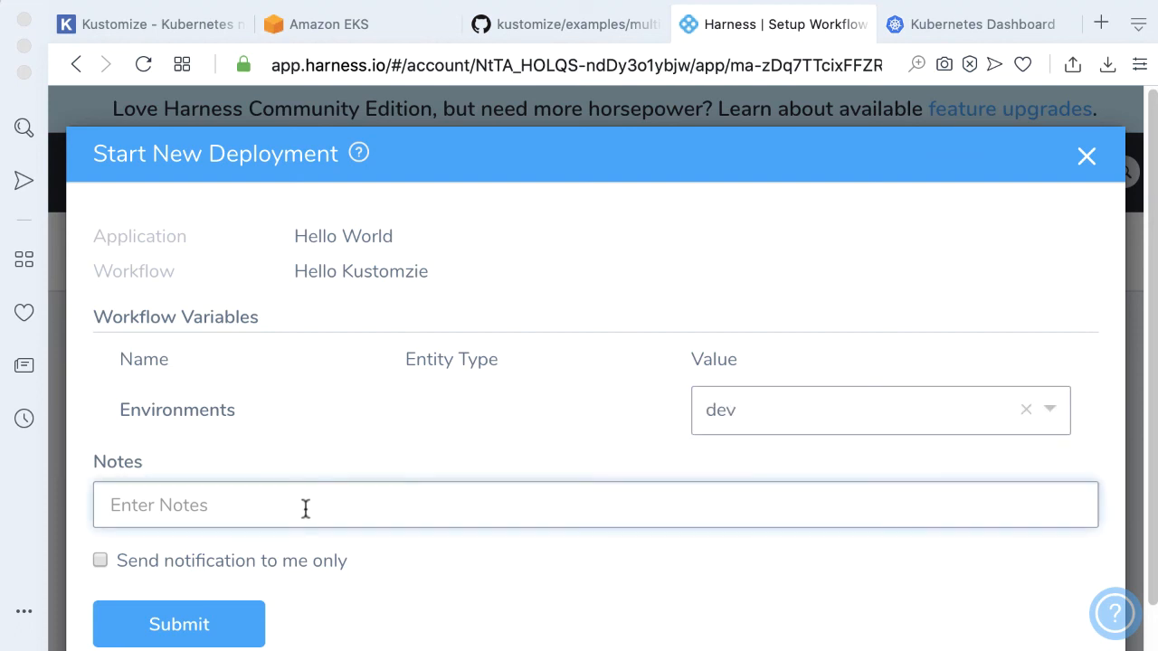
{"action": "type", "text": "Kustomize!!!!"}
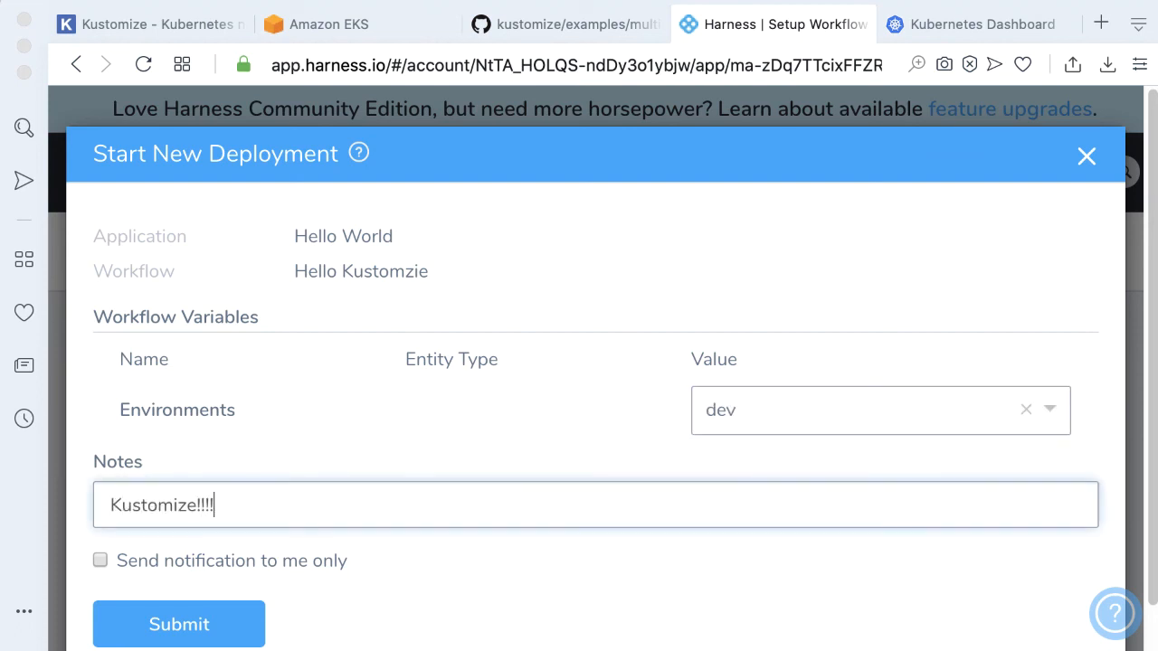
{"action": "left_click", "coordinate": [249, 559]}
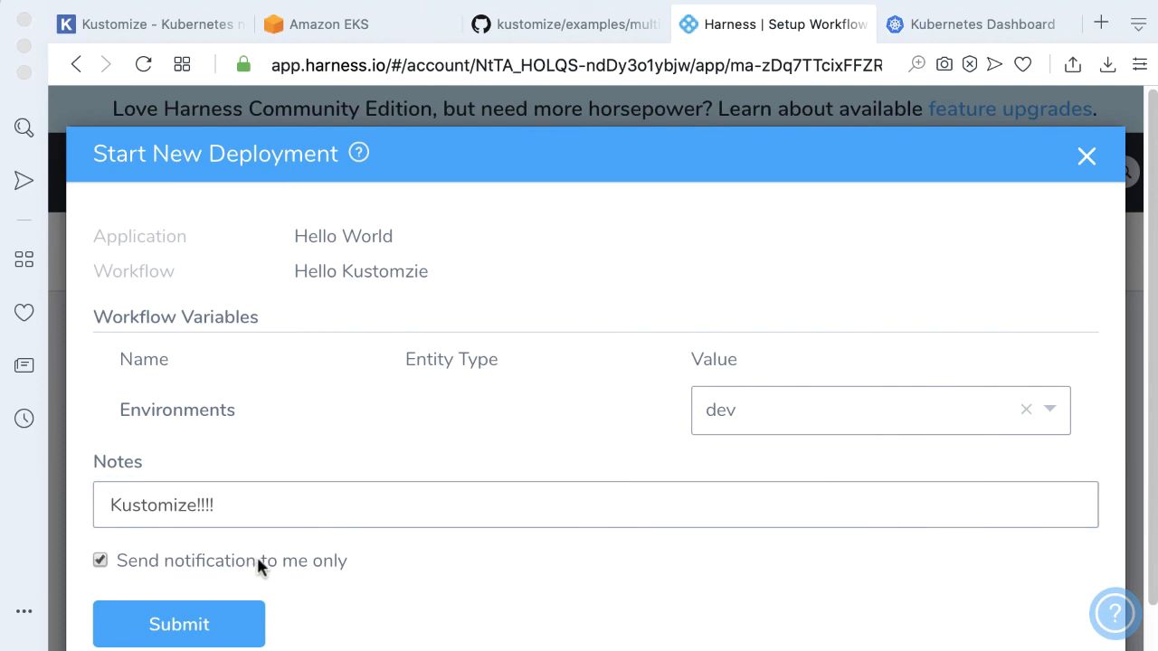
{"action": "left_click", "coordinate": [180, 622]}
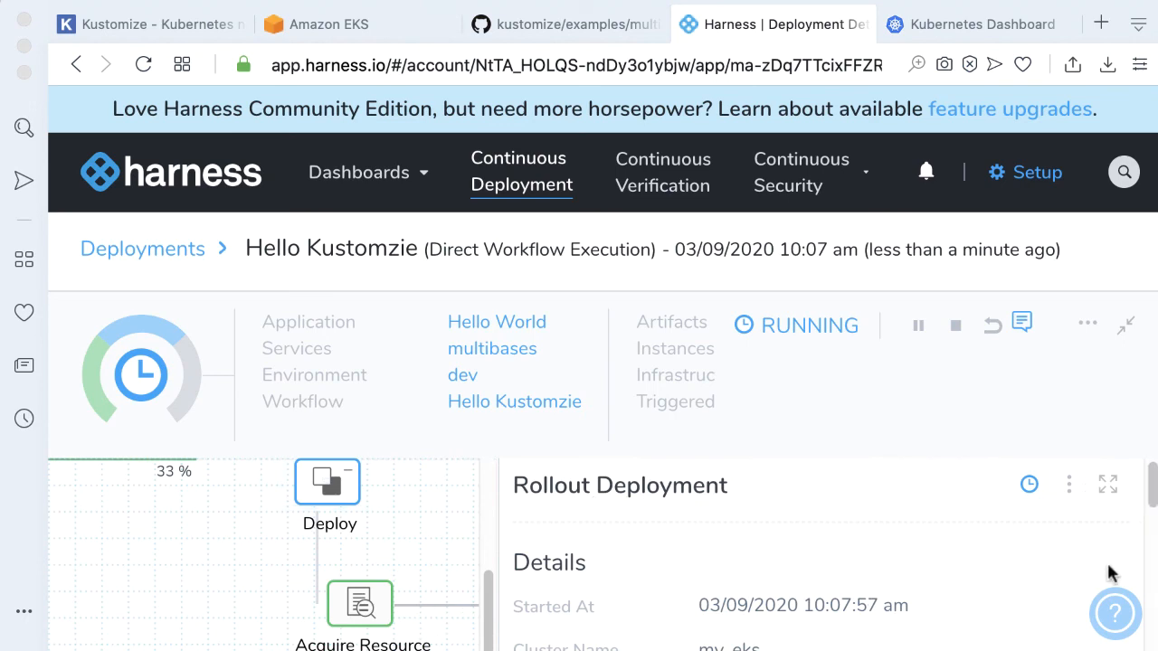
Review the deployment progress and the Rollout Deployment step's logs
{"action": "left_click_drag", "start_coordinate": [1152, 489], "coordinate": [1142, 610]}
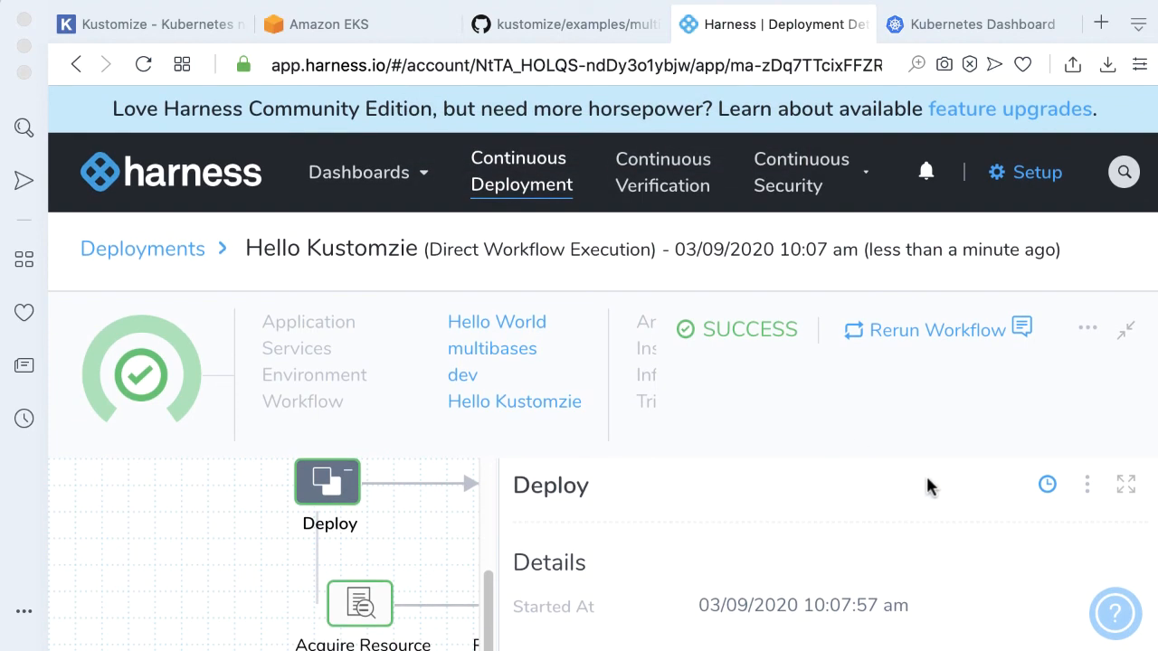
{"action": "key", "text": "super+minus"}
{"action": "key", "text": "super+minus"}
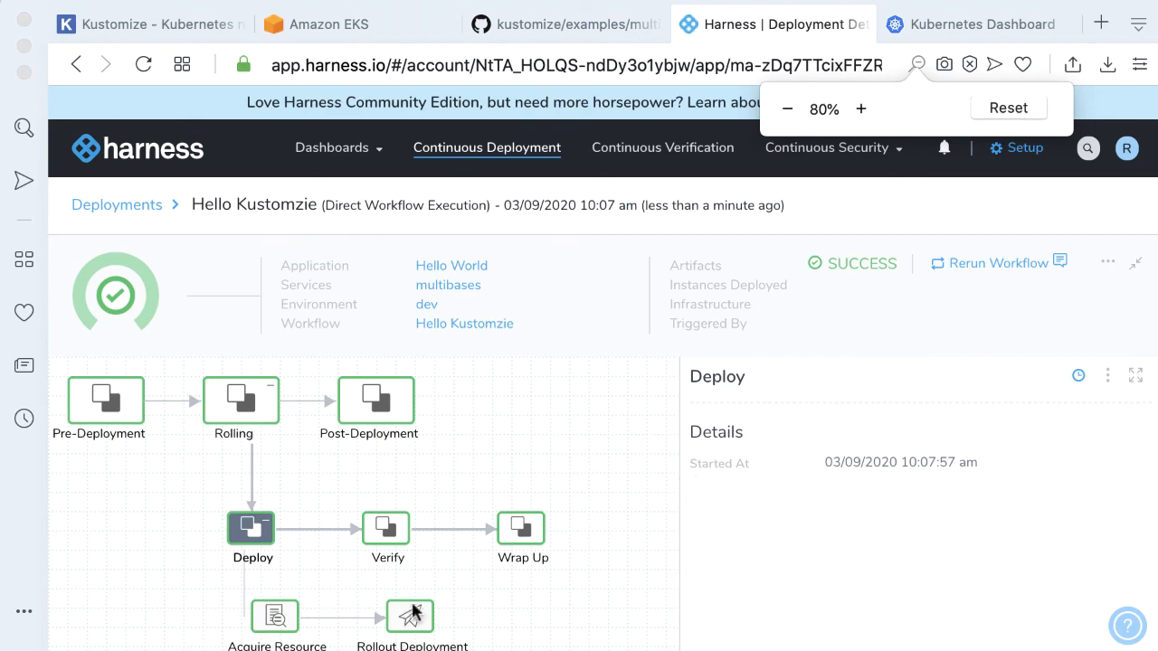
{"action": "left_click", "coordinate": [412, 612]}
{"action": "scroll", "coordinate": [879, 525], "scroll_direction": "down", "scroll_amount": 10}
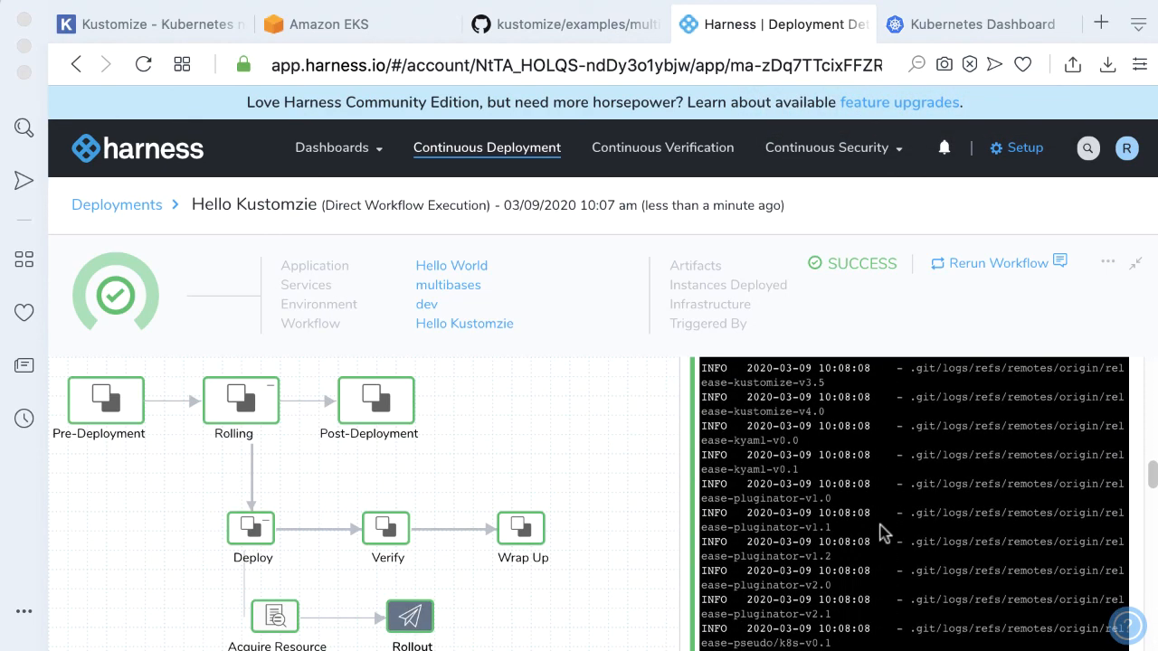
{"action": "scroll", "coordinate": [882, 534], "scroll_direction": "down", "scroll_amount": 15}
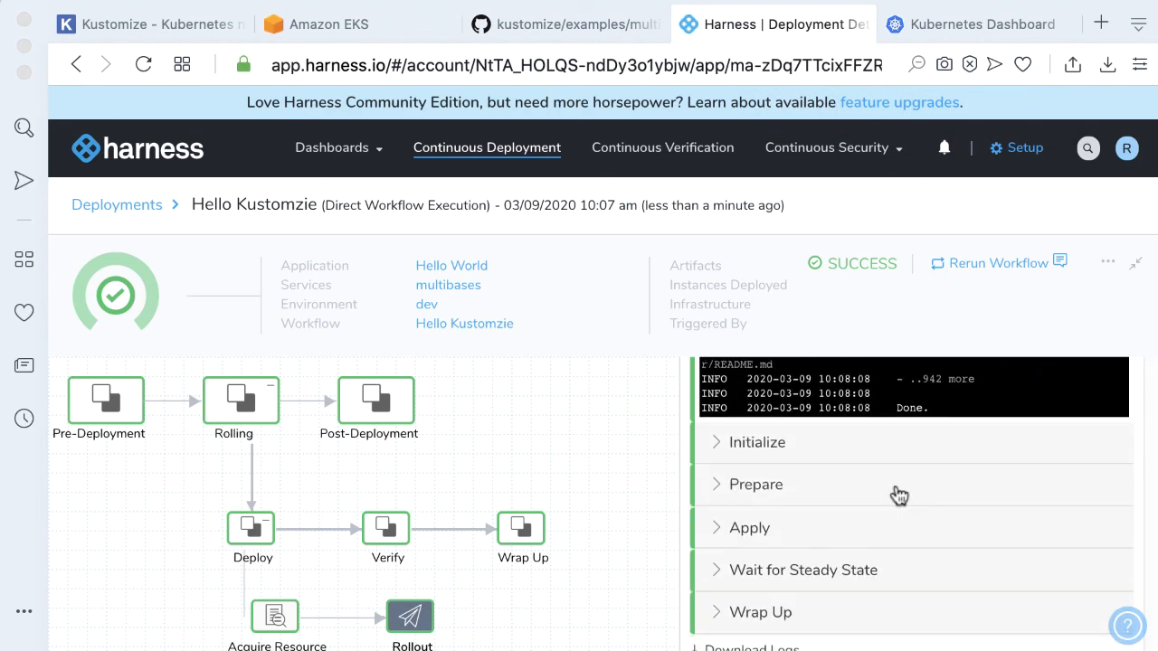
{"action": "left_click", "coordinate": [715, 496]}
{"action": "scroll", "coordinate": [960, 523], "scroll_direction": "down", "scroll_amount": 3}
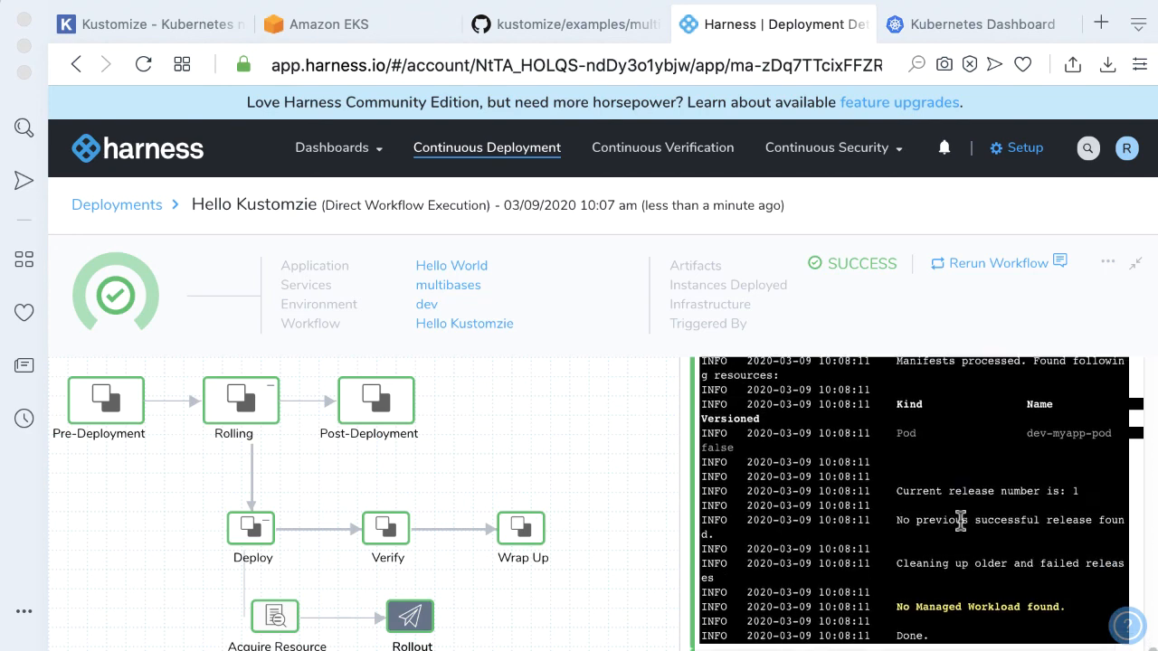
{"action": "scroll", "coordinate": [960, 523], "scroll_direction": "down", "scroll_amount": 3}
{"action": "scroll", "coordinate": [903, 471], "scroll_direction": "up", "scroll_amount": 2}
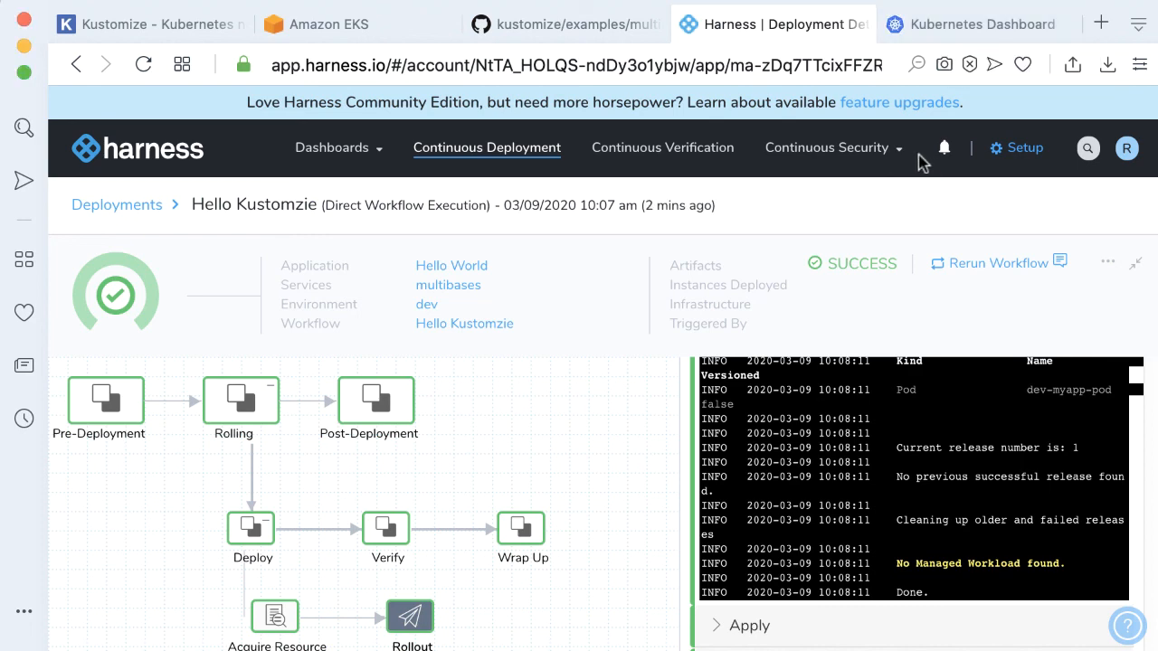
Inspect the deployed pod and the newest release config map in the Kubernetes Dashboard
{"action": "left_click", "coordinate": [883, 25]}
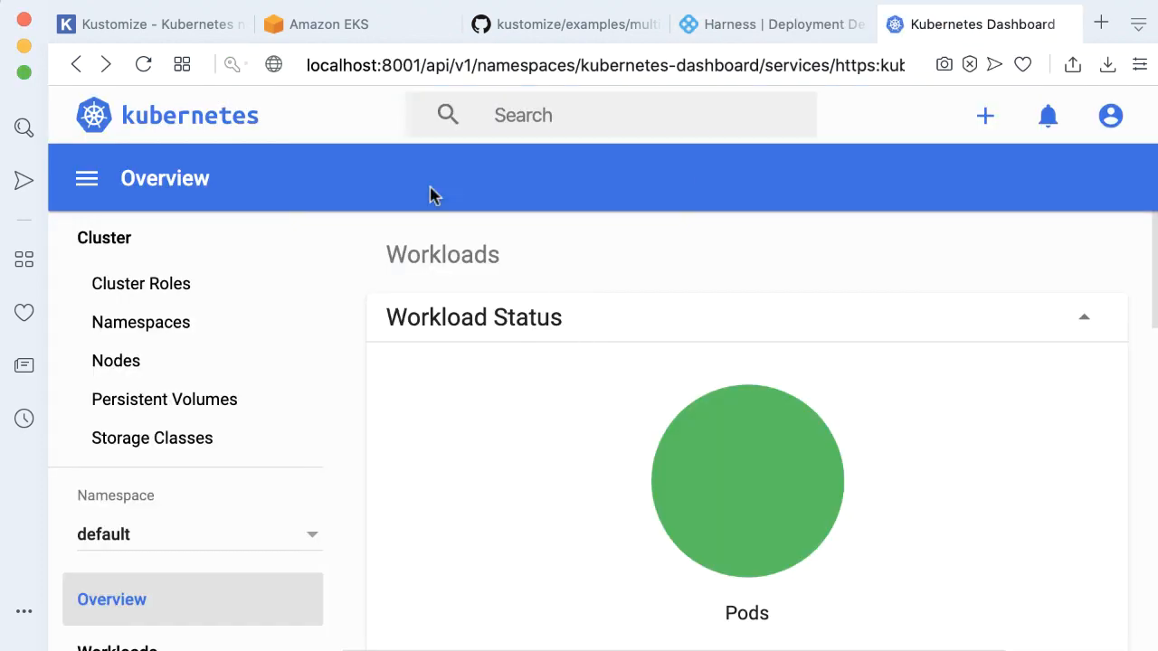
{"action": "scroll", "coordinate": [880, 221], "scroll_direction": "down", "scroll_amount": 6}
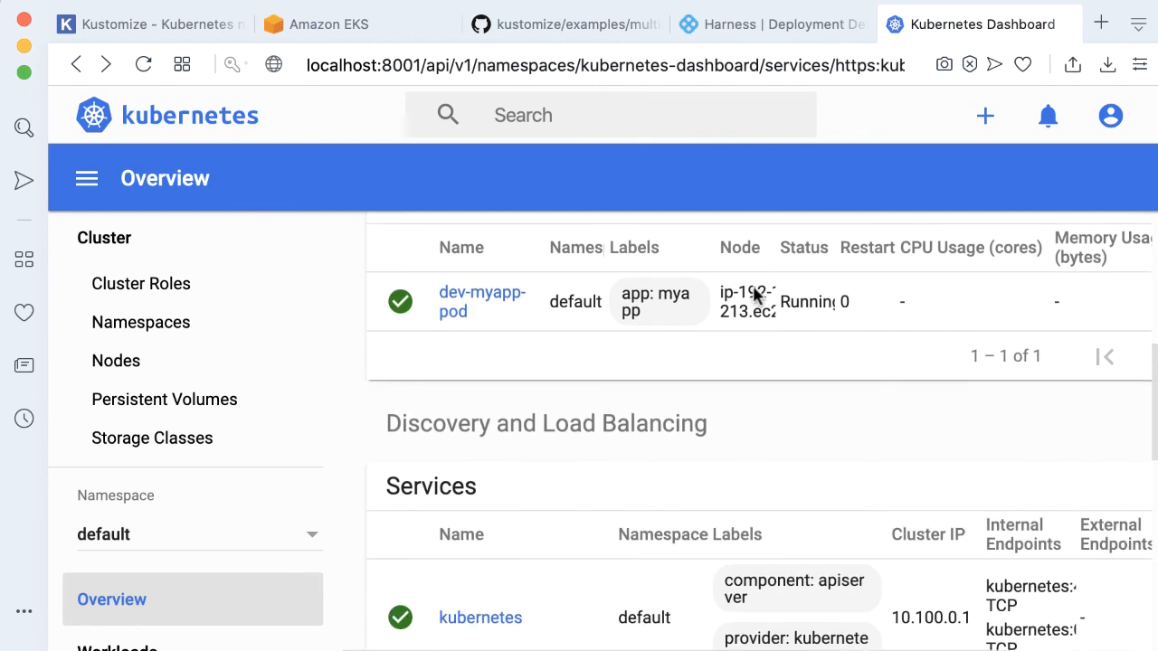
{"action": "scroll", "coordinate": [753, 290], "scroll_direction": "down", "scroll_amount": 5}
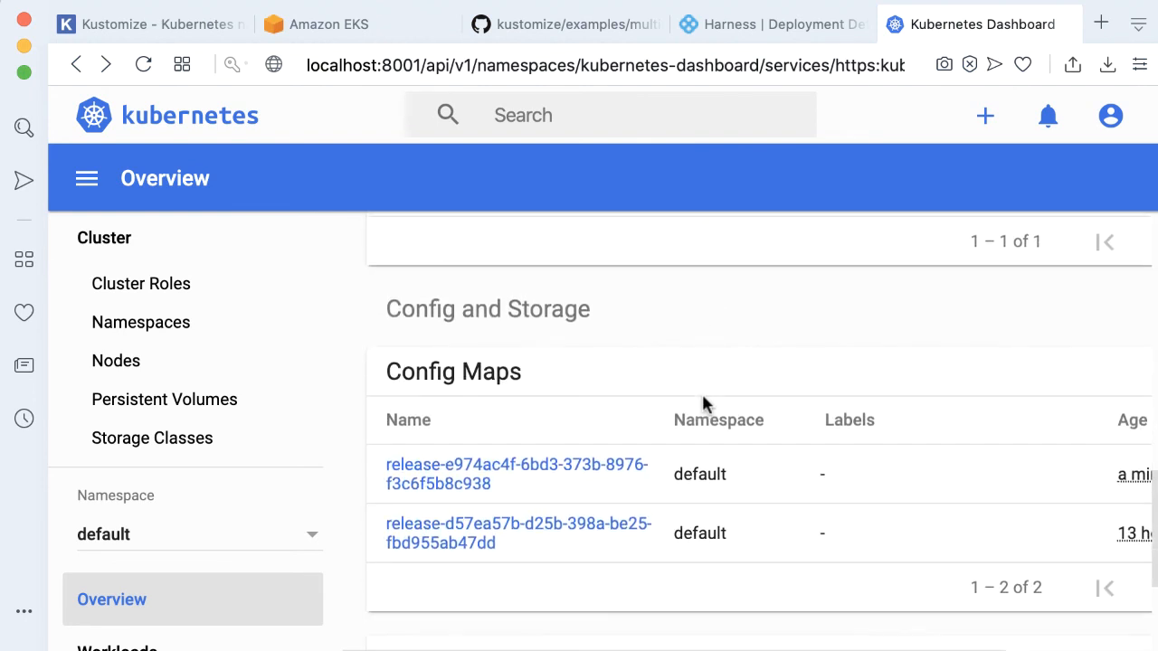
{"action": "left_click", "coordinate": [559, 479]}
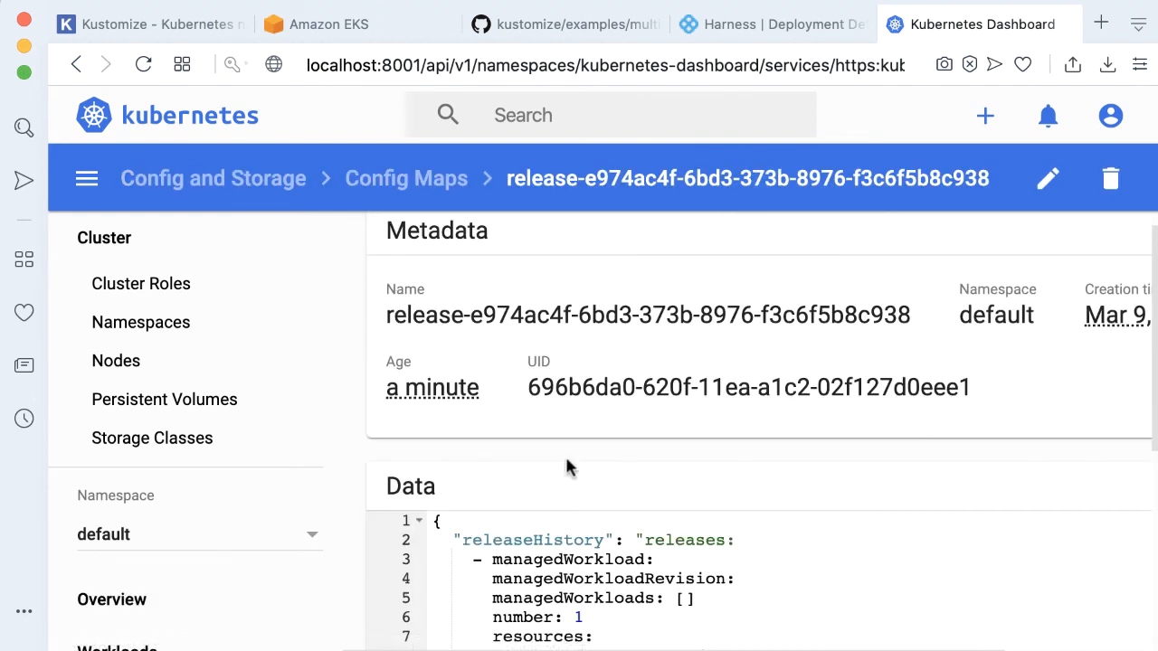
{"action": "scroll", "coordinate": [677, 388], "scroll_direction": "down", "scroll_amount": 5}
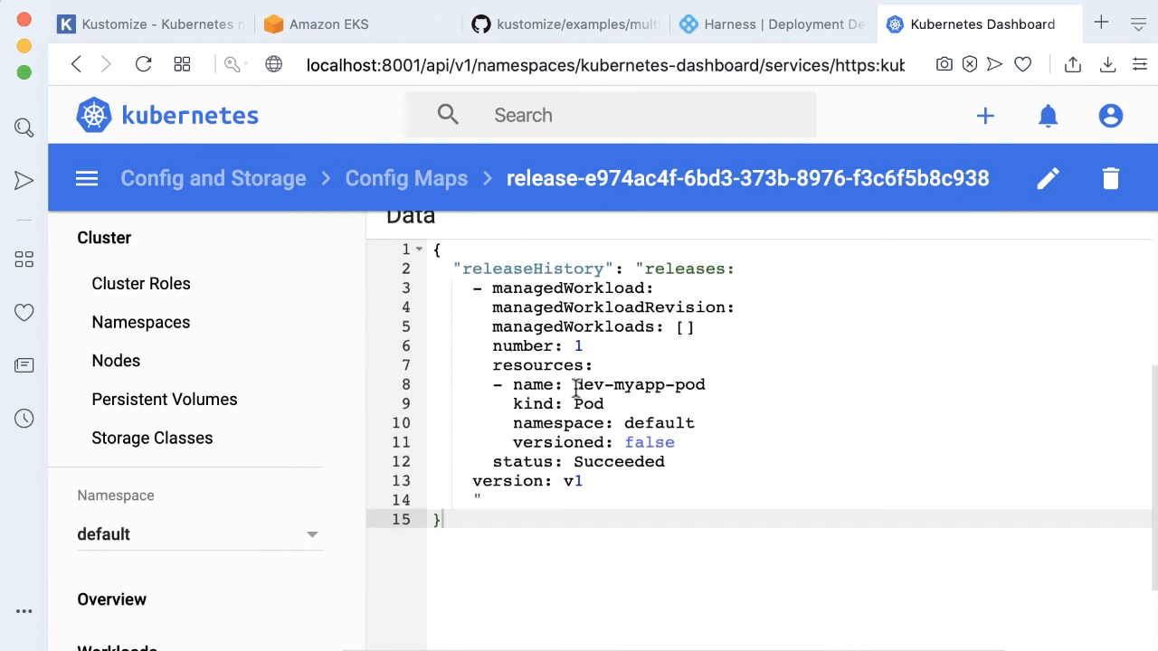
{"action": "left_click_drag", "start_coordinate": [573, 386], "coordinate": [712, 384]}
{"action": "scroll", "coordinate": [796, 448], "scroll_direction": "up", "scroll_amount": 4}
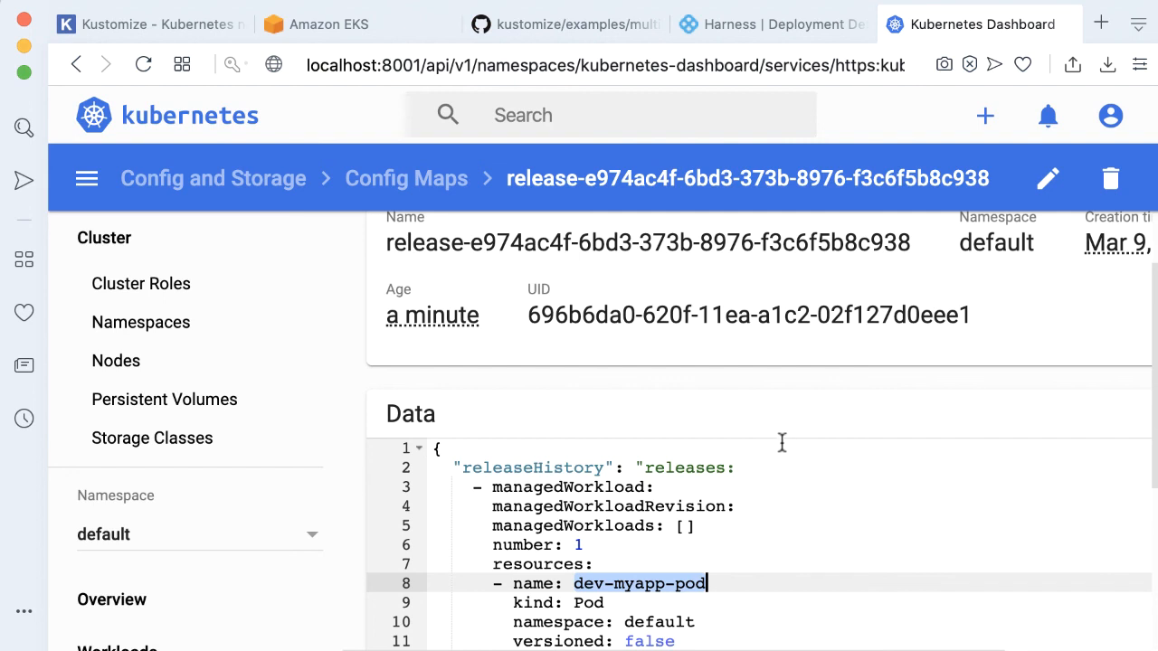
{"action": "scroll", "coordinate": [782, 442], "scroll_direction": "down", "scroll_amount": 3}
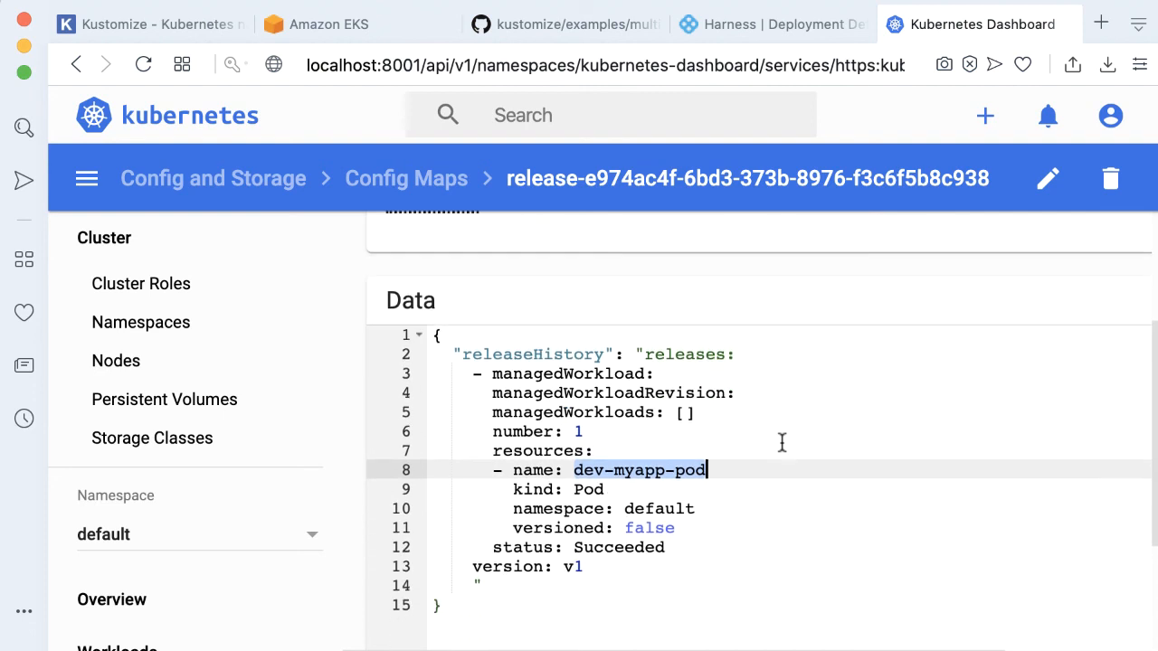